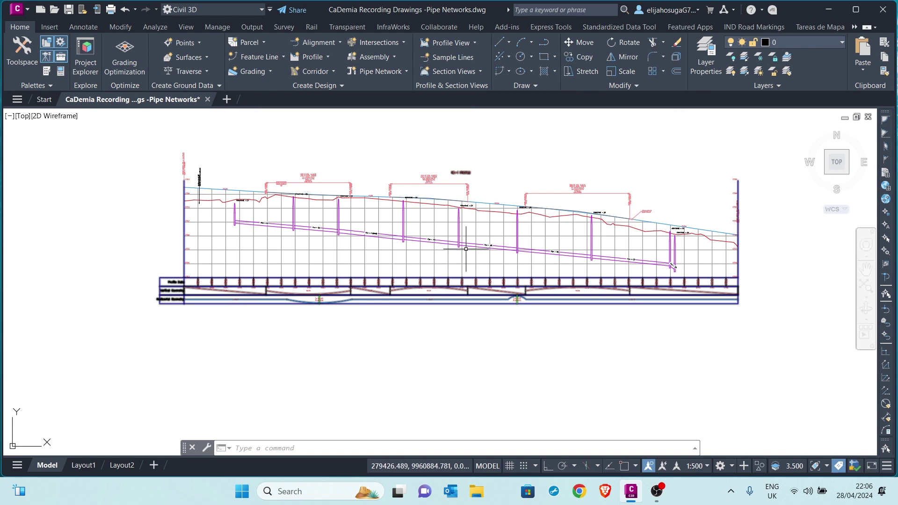
# Set the annotation scale of the drawing to 1:1000
pyautogui.scroll(10, 381, 241)
pyautogui.scroll(-8, 391, 251)
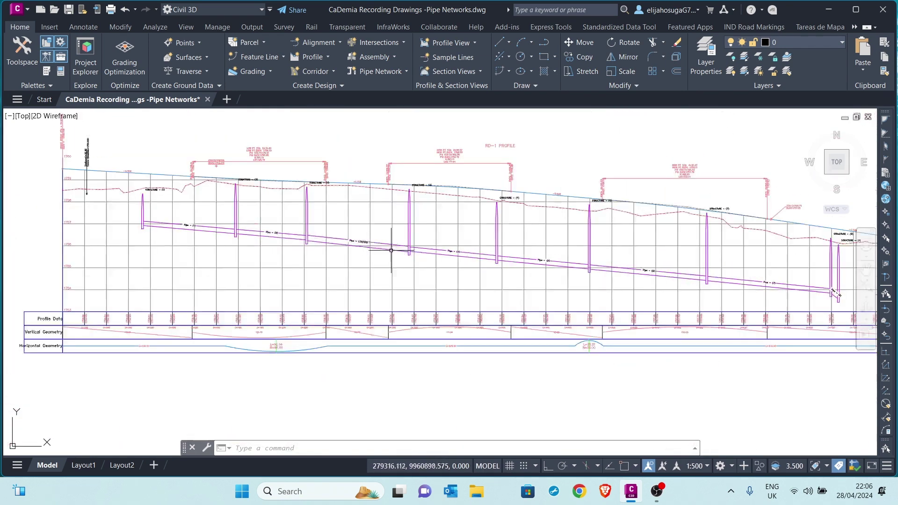
pyautogui.scroll(-4, 392, 251)
pyautogui.scroll(4, 359, 241)
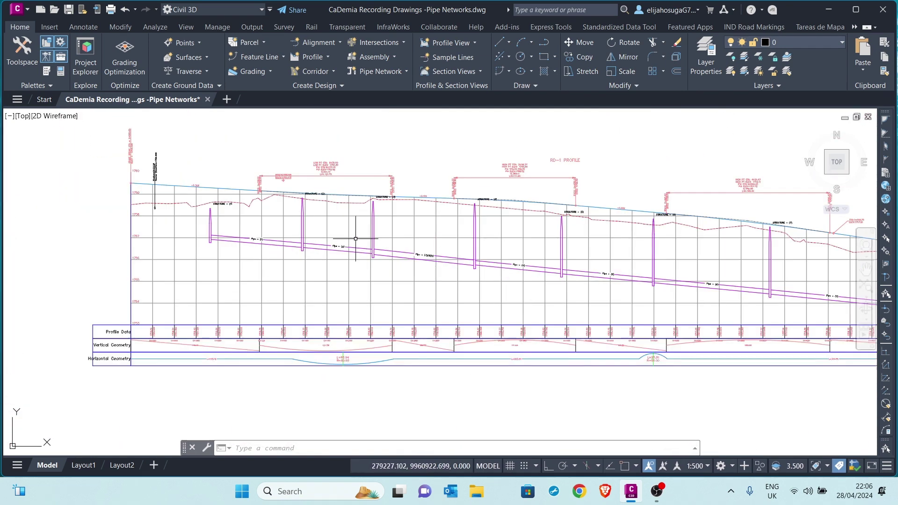
pyautogui.moveTo(313, 267); pyautogui.dragTo(348, 237, button='middle')
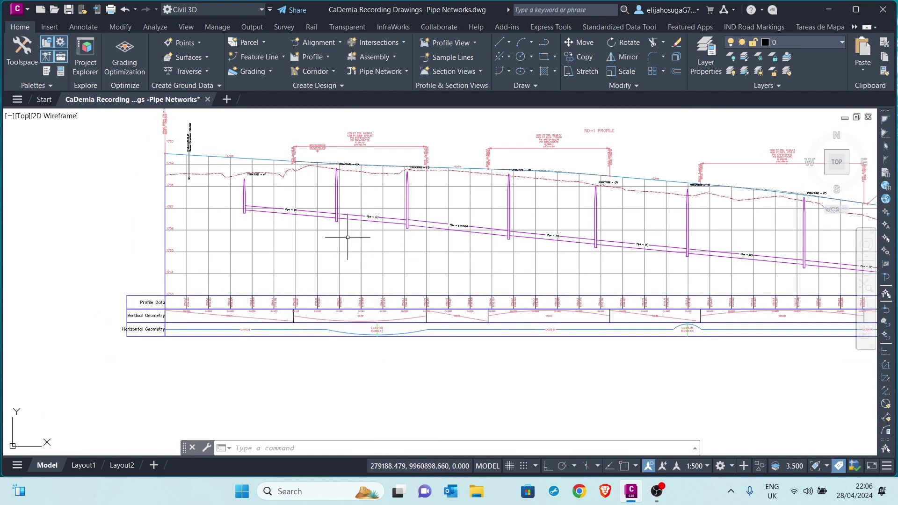
pyautogui.click(698, 467)
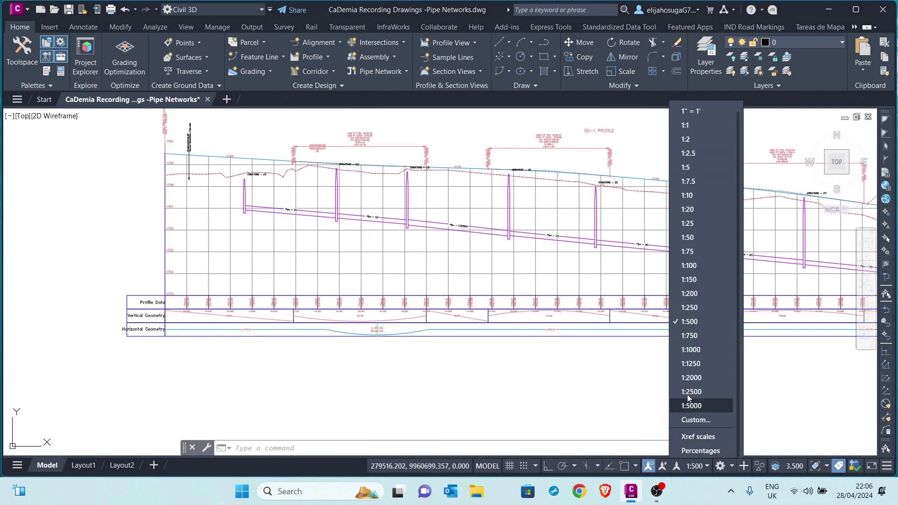
pyautogui.click(691, 349)
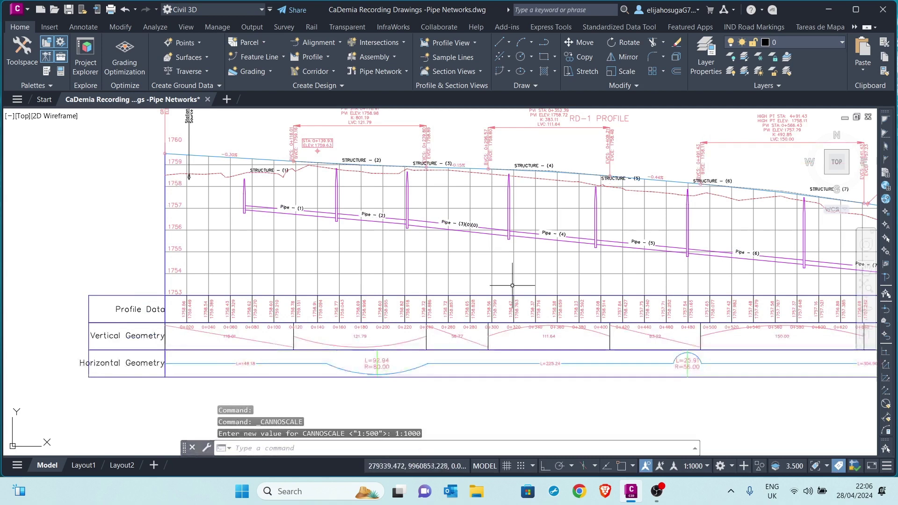
# Examine the pipes, structures and data bands along the RD-1 profile view at the new annotation scale
pyautogui.scroll(-3, 458, 257)
pyautogui.moveTo(472, 258)
pyautogui.mouseDown(button='middle')
pyautogui.moveTo(427, 268)
pyautogui.moveTo(447, 261)
pyautogui.mouseUp(button='middle')
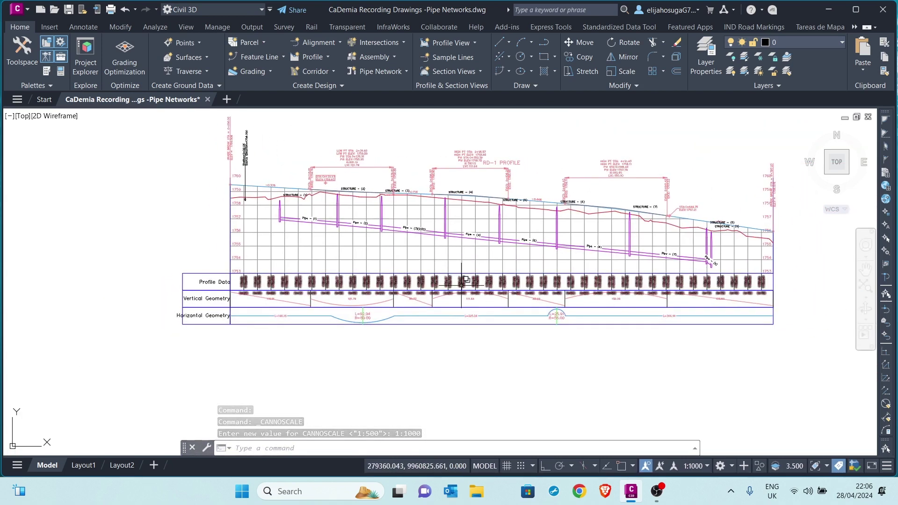
pyautogui.moveTo(454, 248); pyautogui.dragTo(499, 243, button='middle')
pyautogui.scroll(-2, 499, 244)
pyautogui.scroll(2, 449, 240)
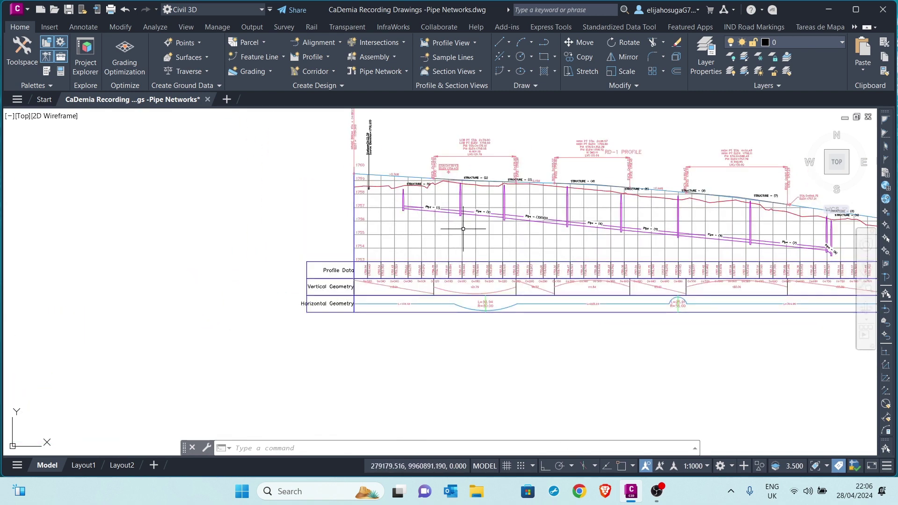
pyautogui.moveTo(486, 234); pyautogui.dragTo(439, 223, button='middle')
pyautogui.scroll(4, 360, 232)
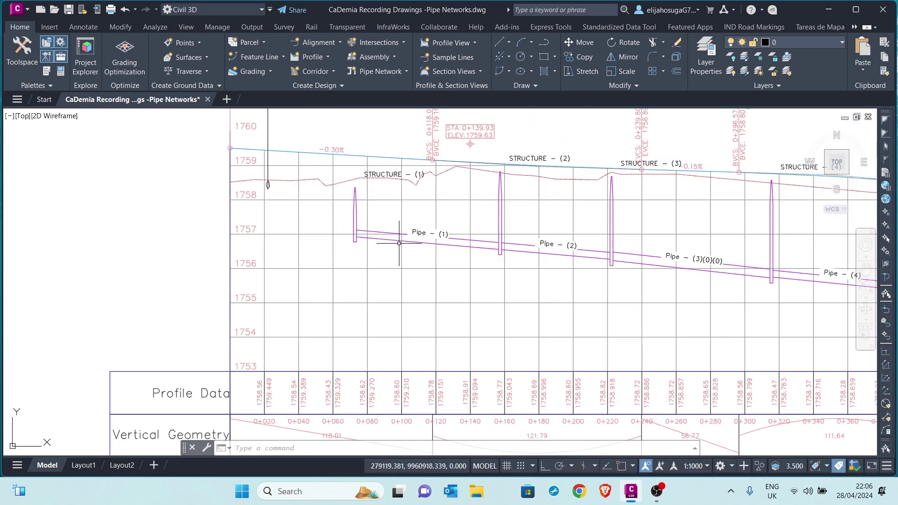
pyautogui.scroll(-4, 452, 303)
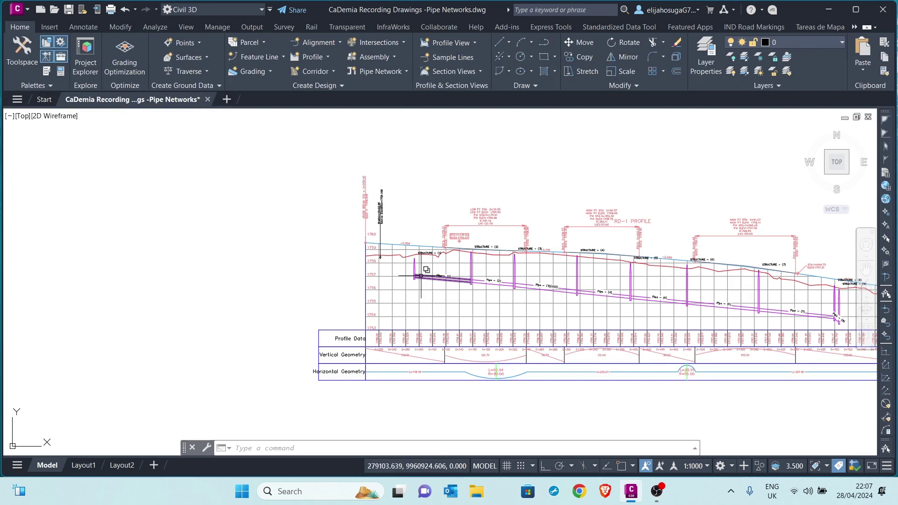
pyautogui.scroll(4, 468, 284)
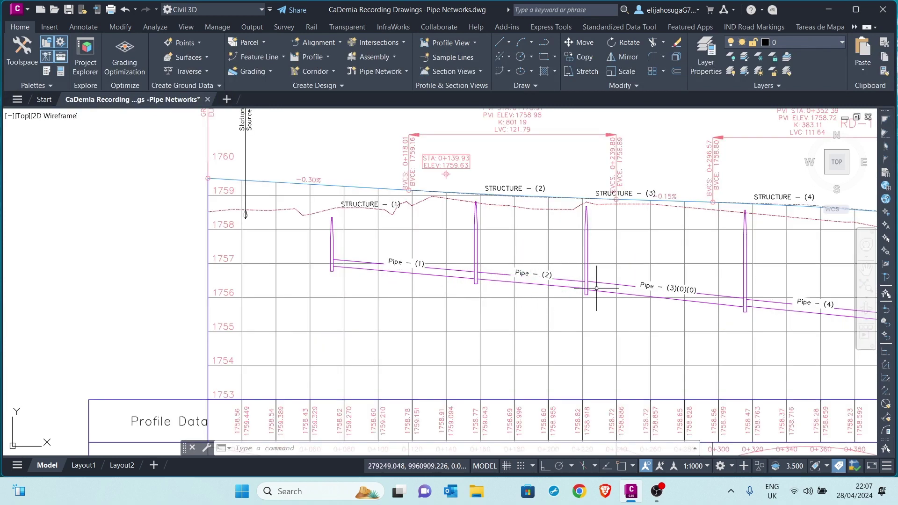
pyautogui.scroll(-4, 597, 288)
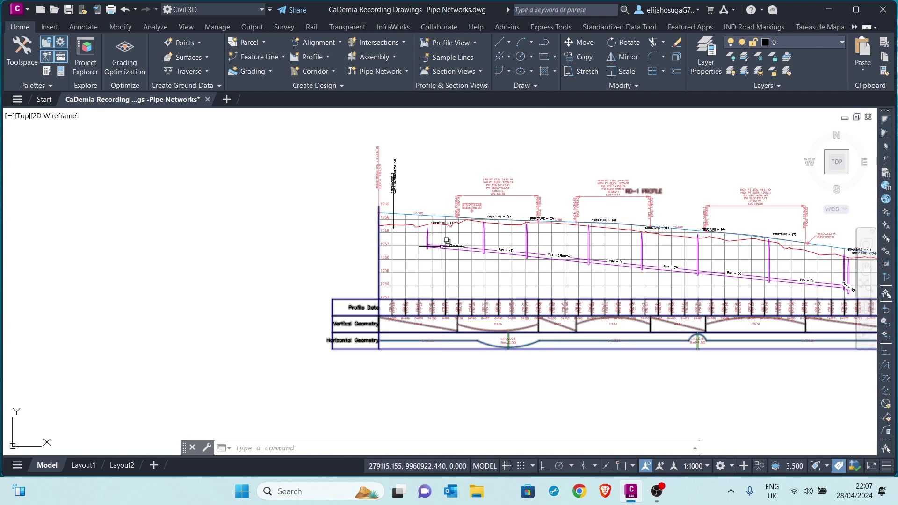
pyautogui.scroll(4, 427, 241)
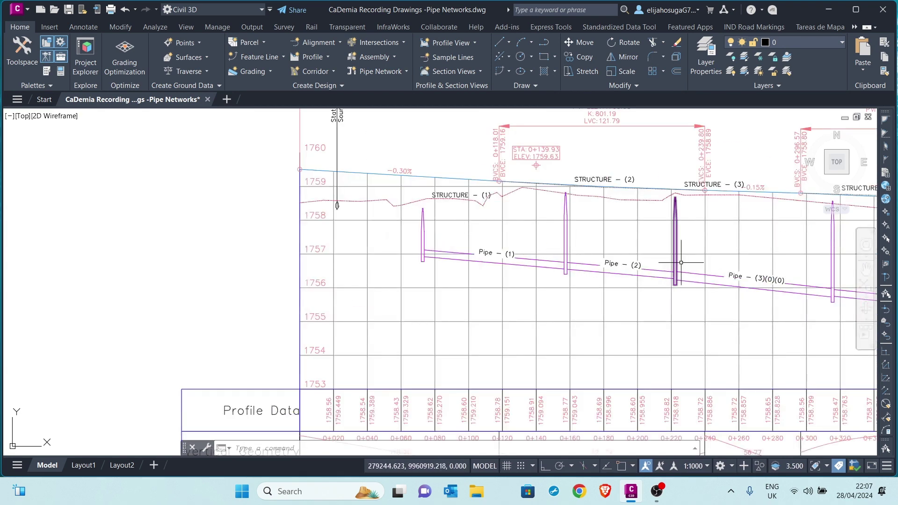
pyautogui.scroll(-2, 638, 262)
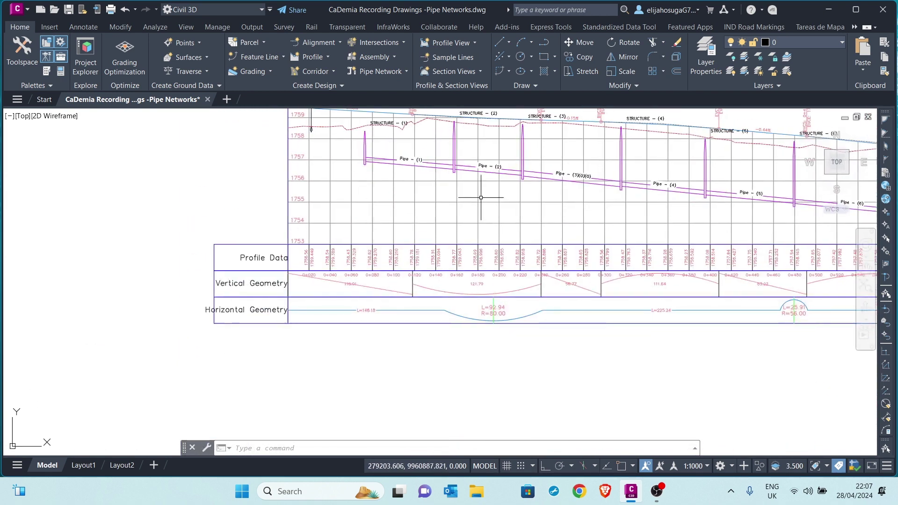
# Add a Pipe Data band with the Invert Elevations style to the RD-1 profile view's properties and apply it
pyautogui.click(415, 204)
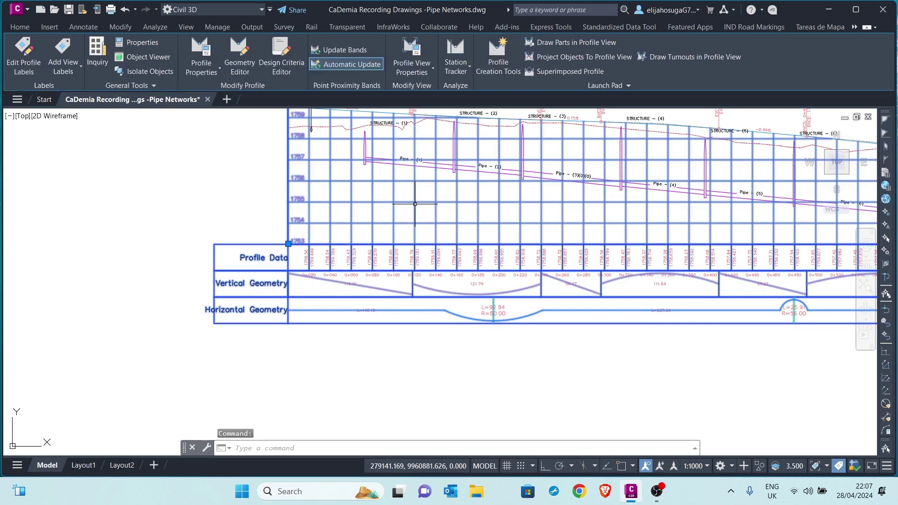
pyautogui.rightClick(416, 204)
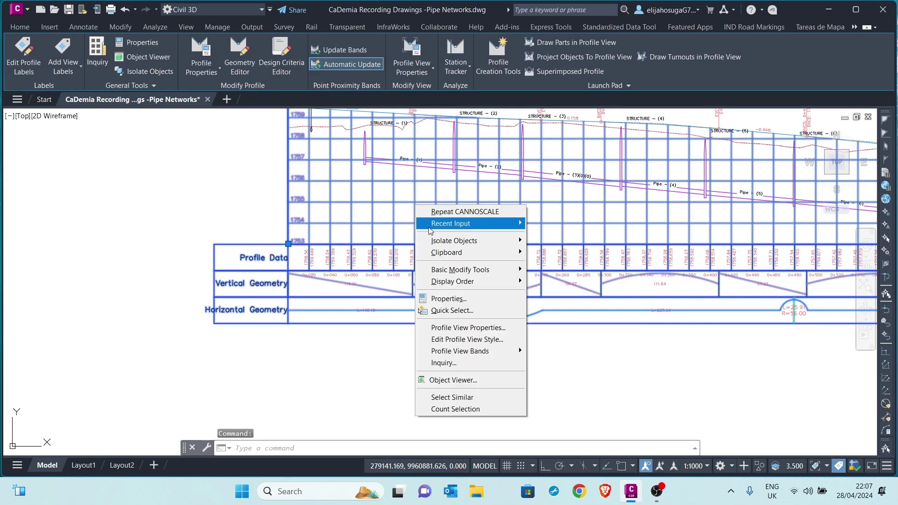
pyautogui.click(472, 329)
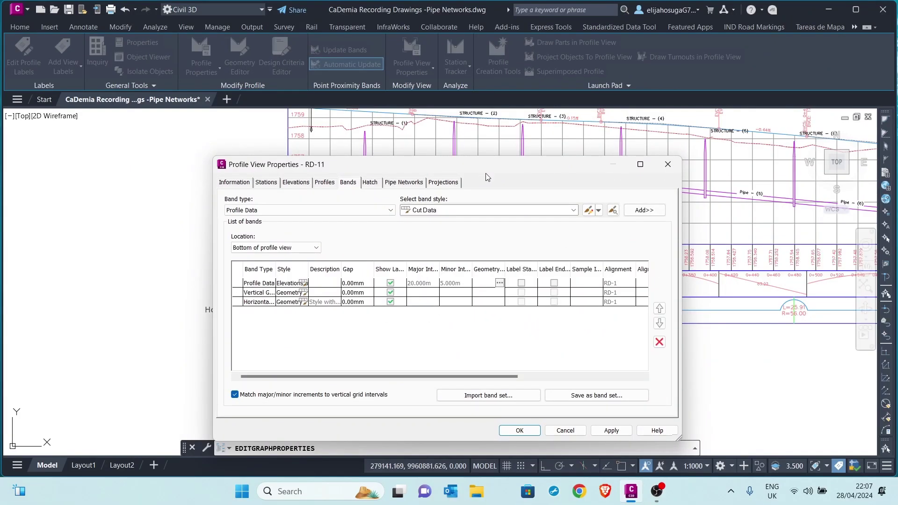
pyautogui.moveTo(486, 170); pyautogui.dragTo(568, 157)
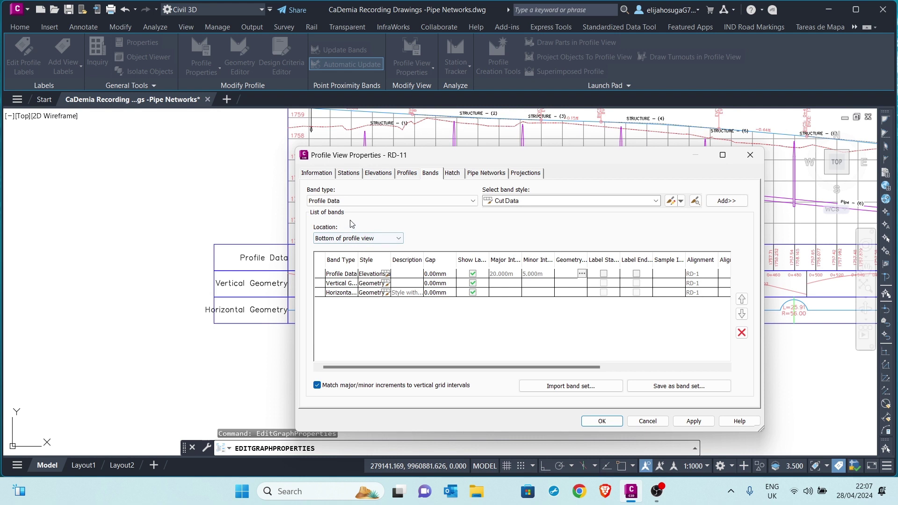
pyautogui.click(382, 205)
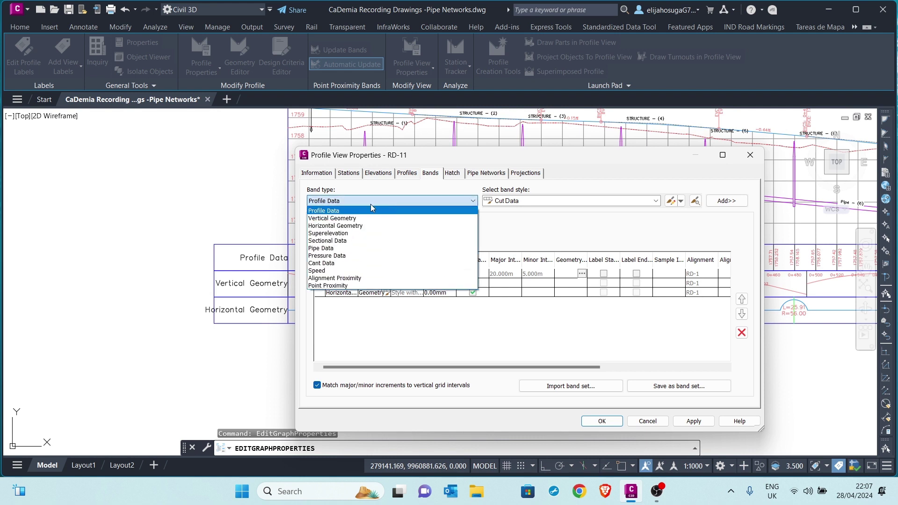
pyautogui.click(327, 248)
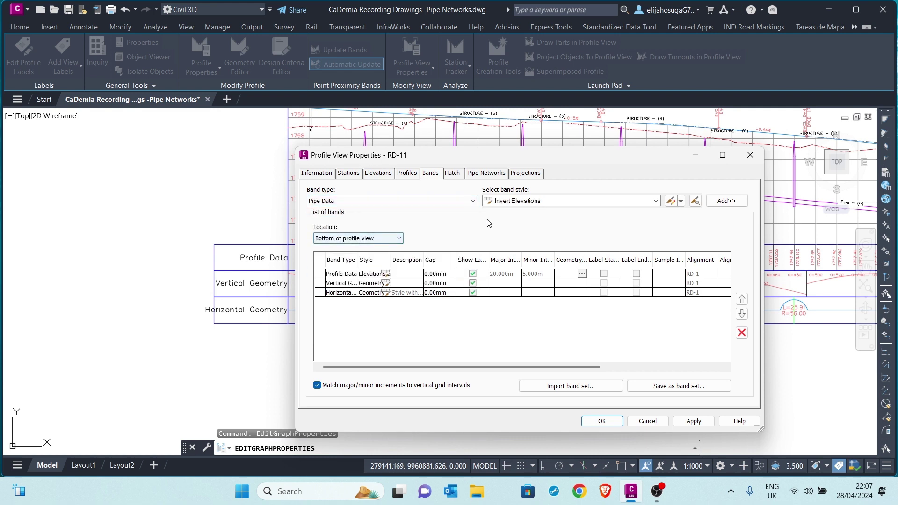
pyautogui.click(513, 202)
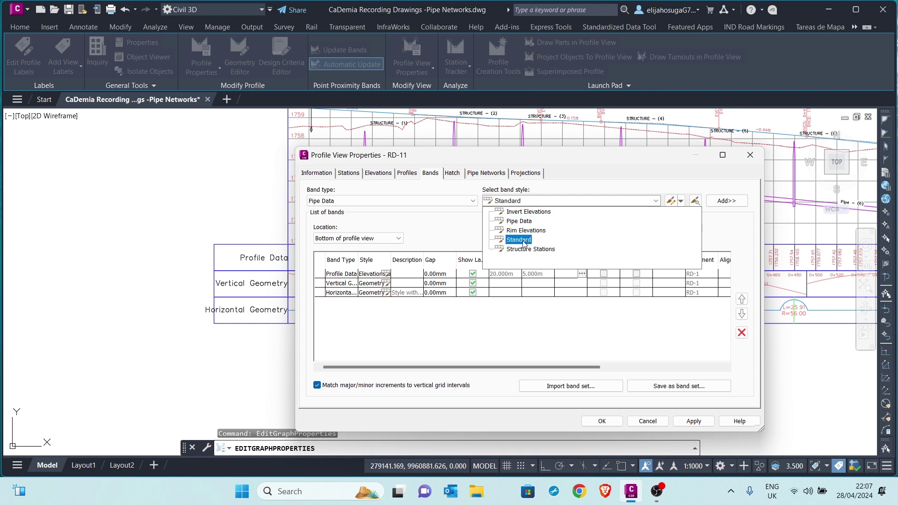
pyautogui.click(524, 213)
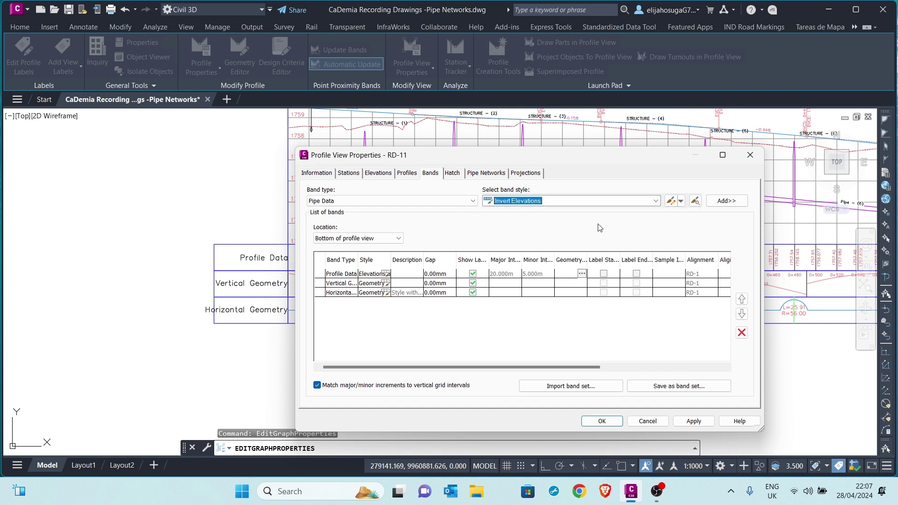
pyautogui.click(729, 201)
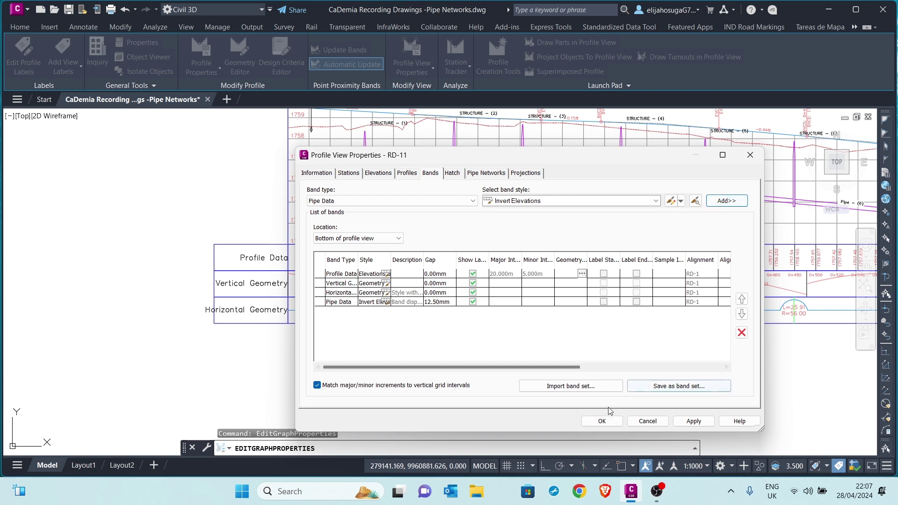
pyautogui.click(695, 422)
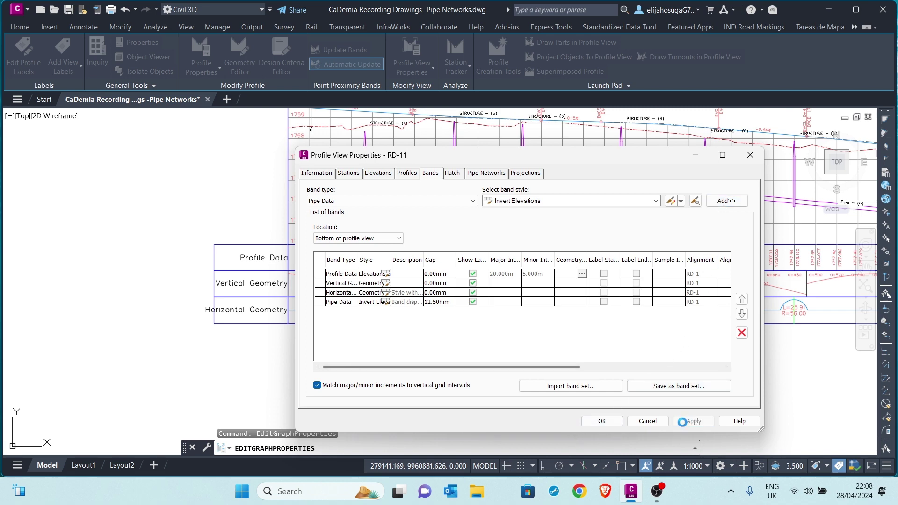
pyautogui.click(602, 421)
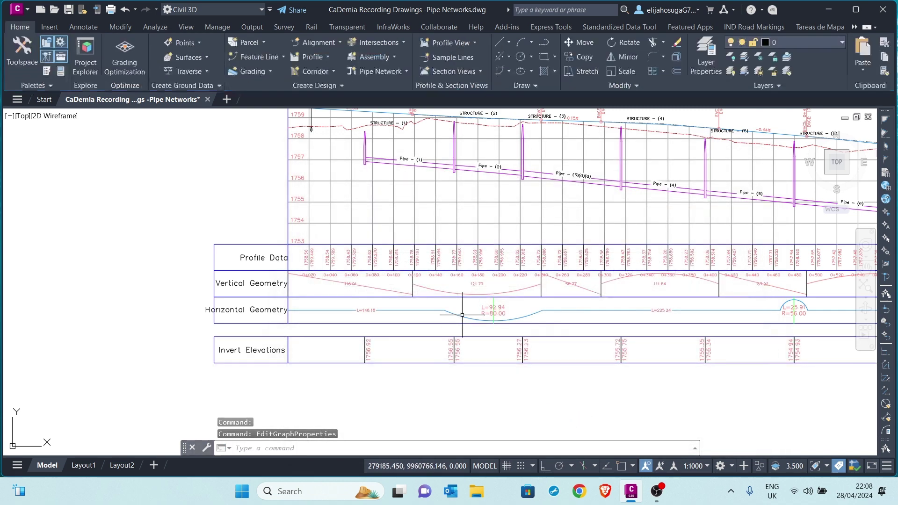
# Examine the Invert Elevations band against the pipes and structures along the RD-1 profile
pyautogui.scroll(-2, 491, 304)
pyautogui.moveTo(491, 305); pyautogui.dragTo(444, 242, button='middle')
pyautogui.scroll(5, 407, 328)
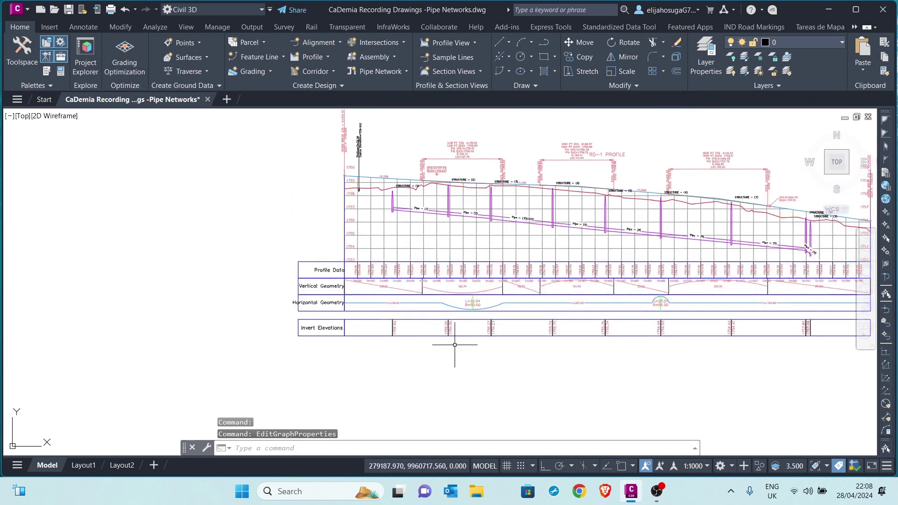
pyautogui.scroll(-6, 399, 310)
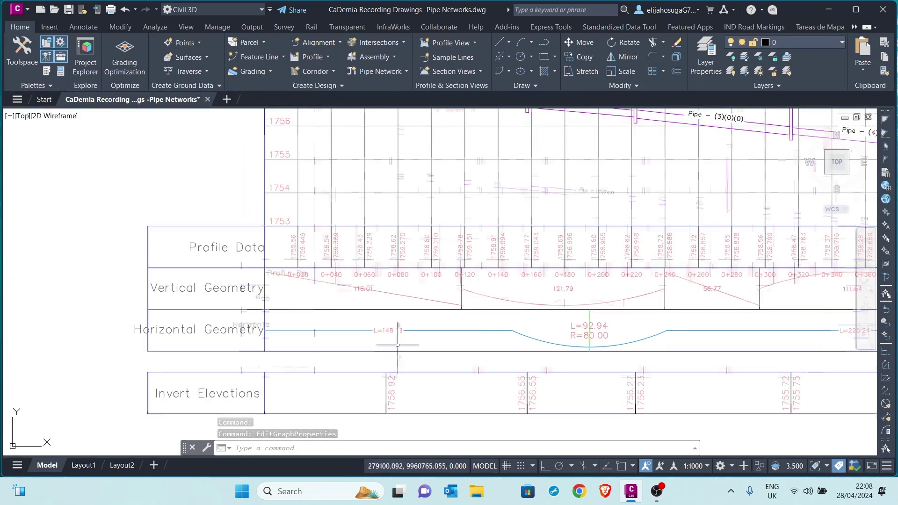
pyautogui.scroll(2, 393, 282)
pyautogui.scroll(6, 401, 226)
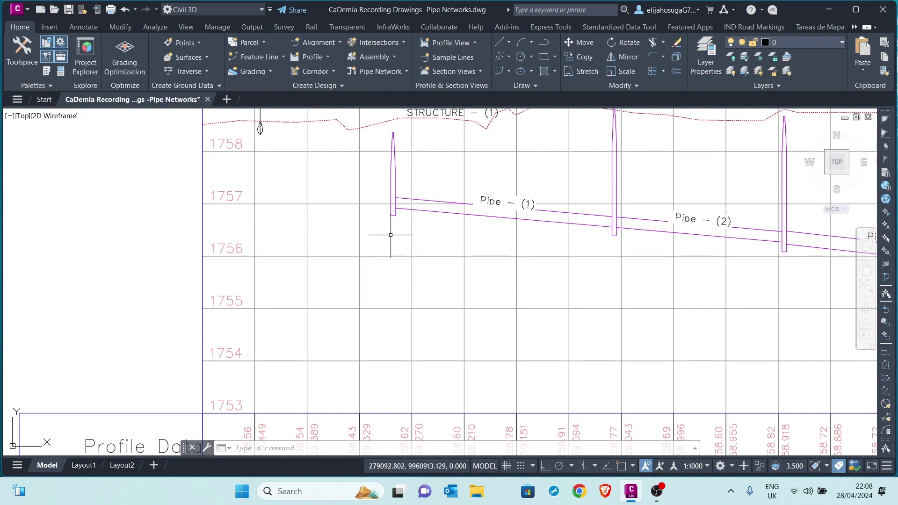
pyautogui.scroll(-4, 397, 280)
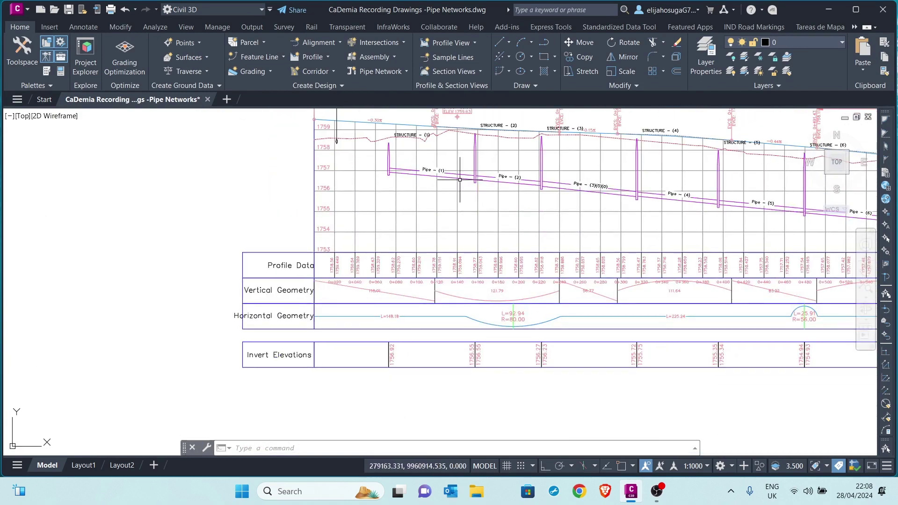
pyautogui.scroll(6, 476, 299)
pyautogui.scroll(-9, 482, 361)
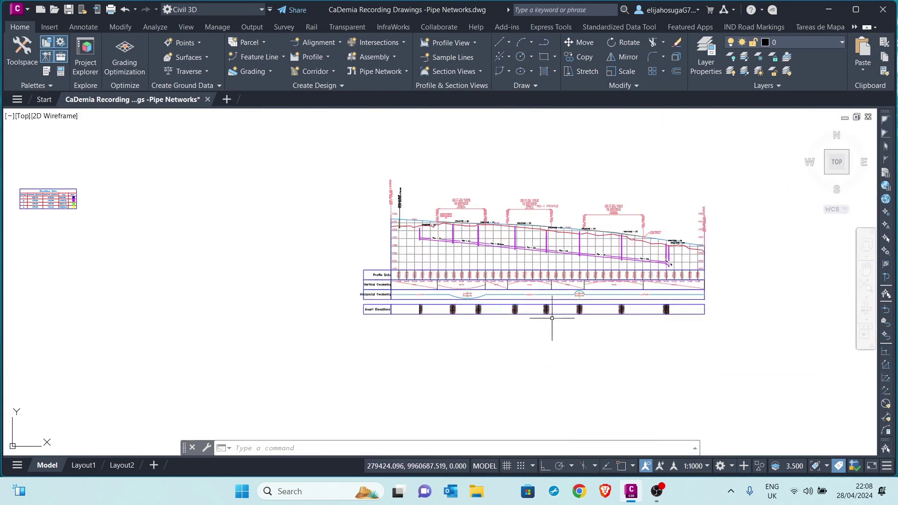
pyautogui.scroll(4, 470, 257)
pyautogui.scroll(-3, 473, 178)
pyautogui.scroll(5, 451, 317)
pyautogui.moveTo(451, 317); pyautogui.dragTo(447, 360, button='middle')
pyautogui.scroll(-3, 446, 359)
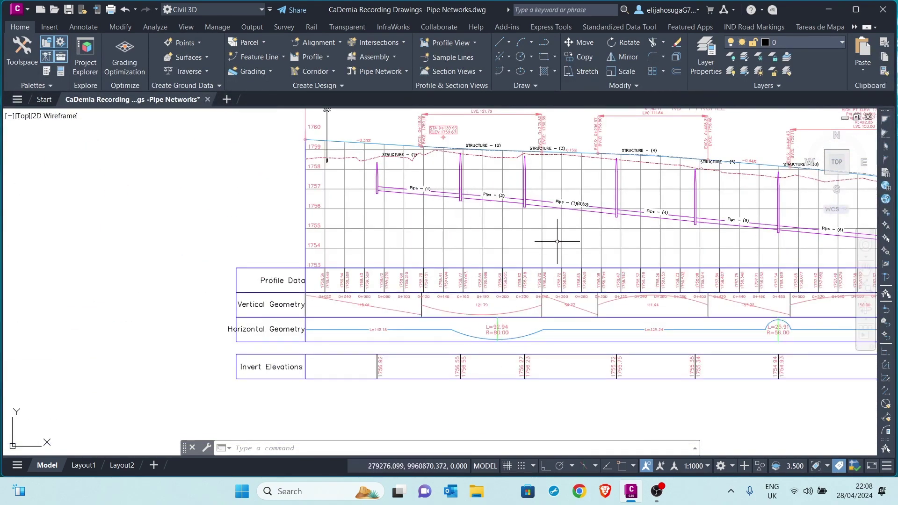
pyautogui.scroll(-4, 487, 291)
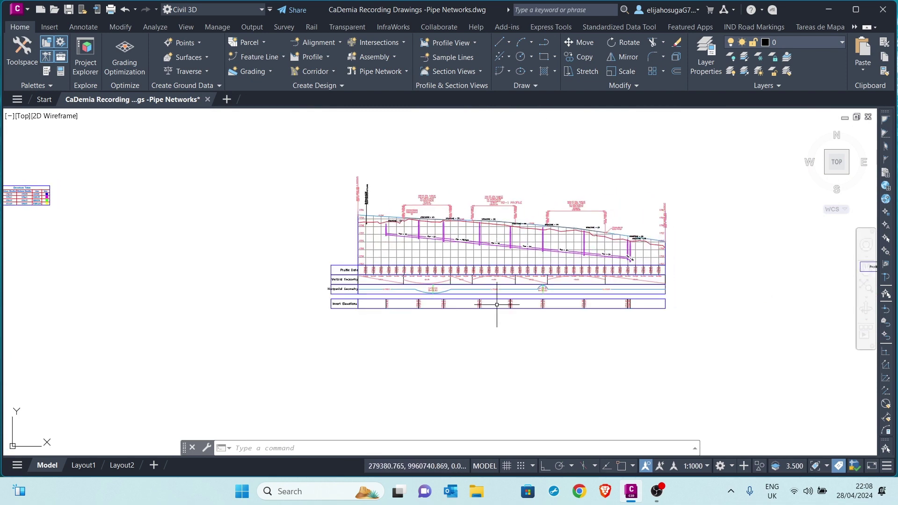
pyautogui.scroll(5, 465, 272)
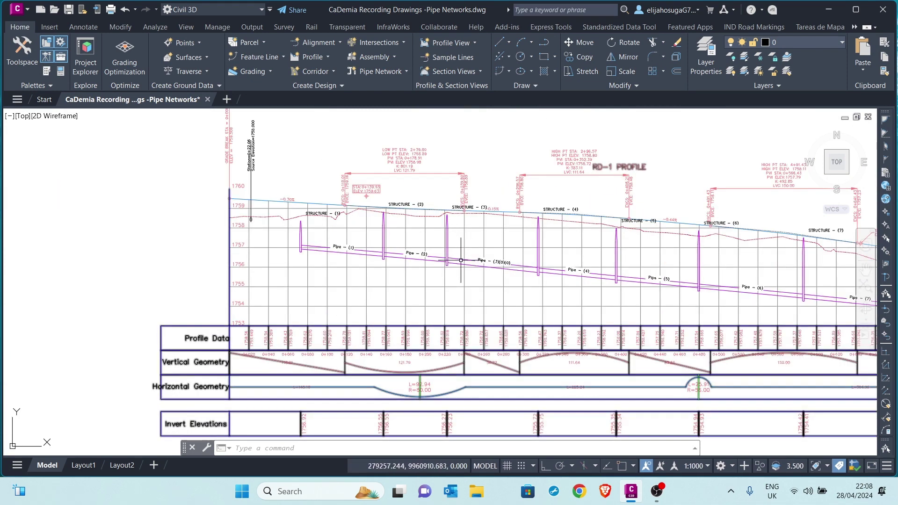
pyautogui.scroll(-4, 466, 269)
pyautogui.scroll(2, 480, 270)
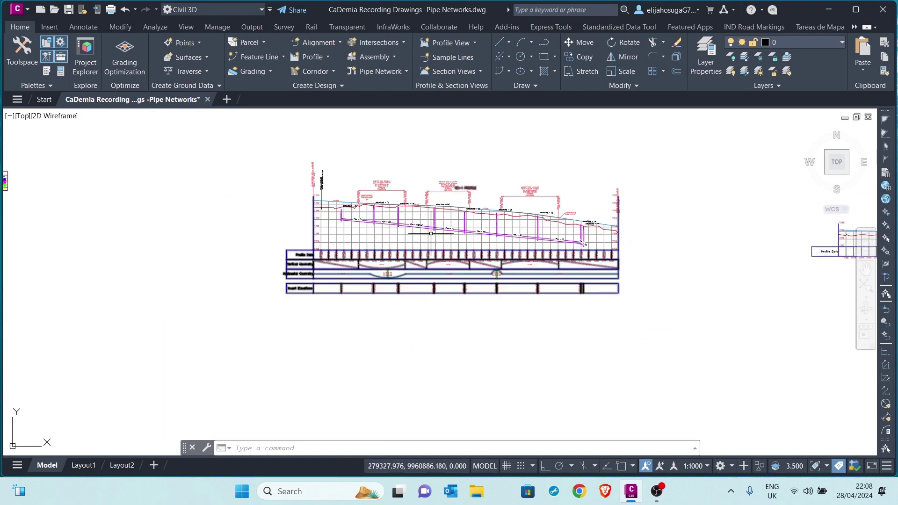
pyautogui.scroll(1, 411, 220)
pyautogui.scroll(5, 313, 211)
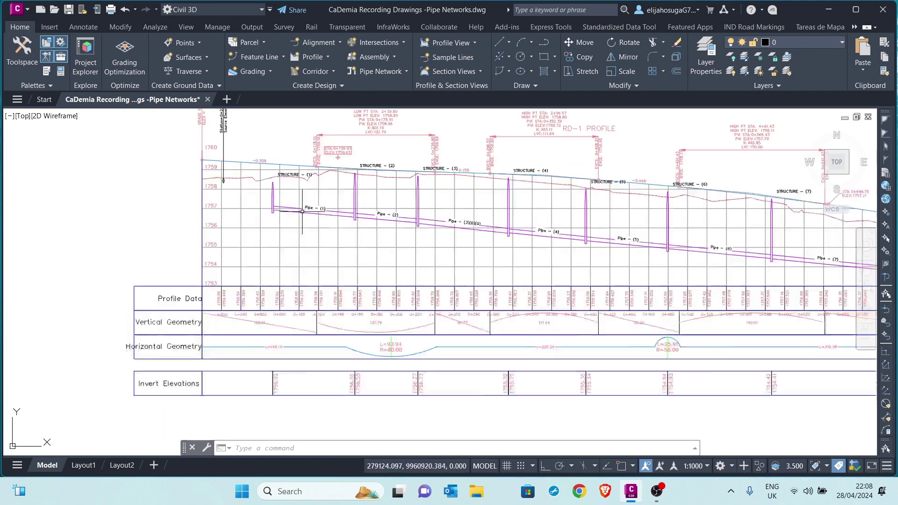
pyautogui.scroll(-5, 320, 281)
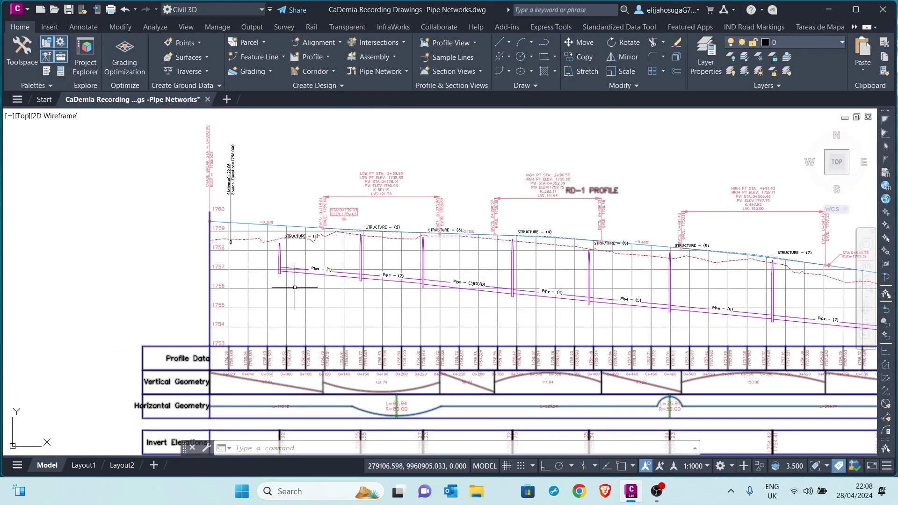
# Examine the pipe inverts at the structures along the RD-1 profile view
pyautogui.scroll(4, 286, 276)
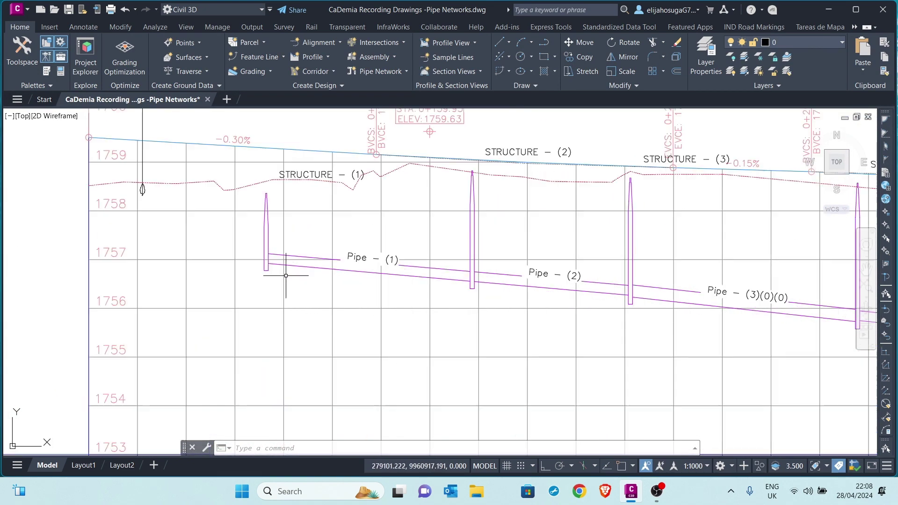
pyautogui.scroll(-4, 286, 276)
pyautogui.scroll(-2, 351, 256)
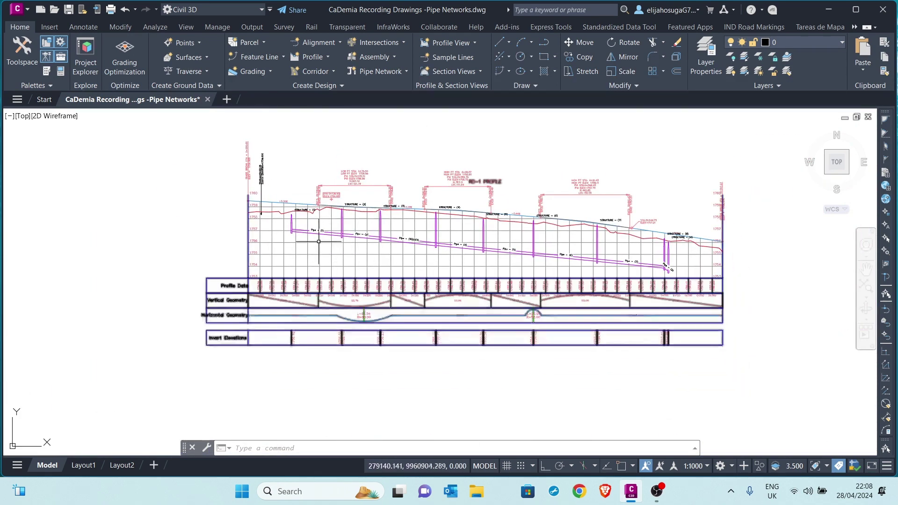
pyautogui.scroll(4, 300, 236)
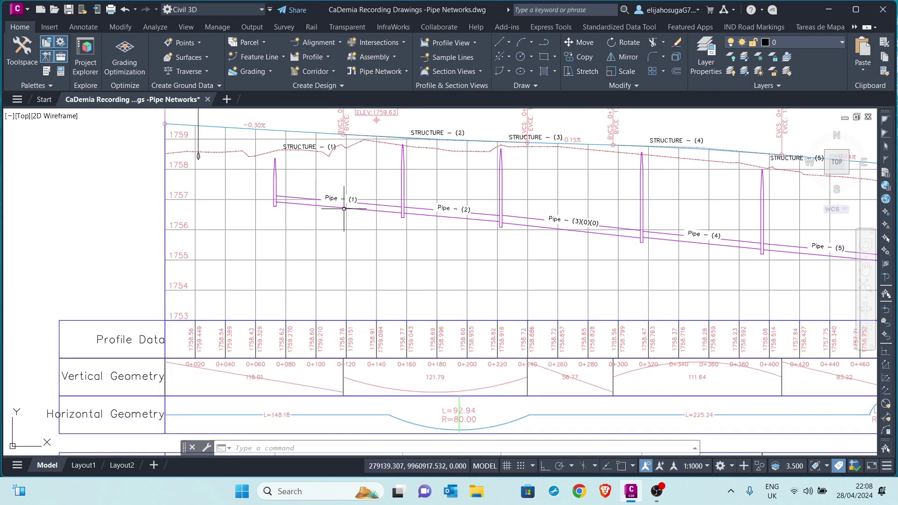
pyautogui.scroll(-4, 371, 235)
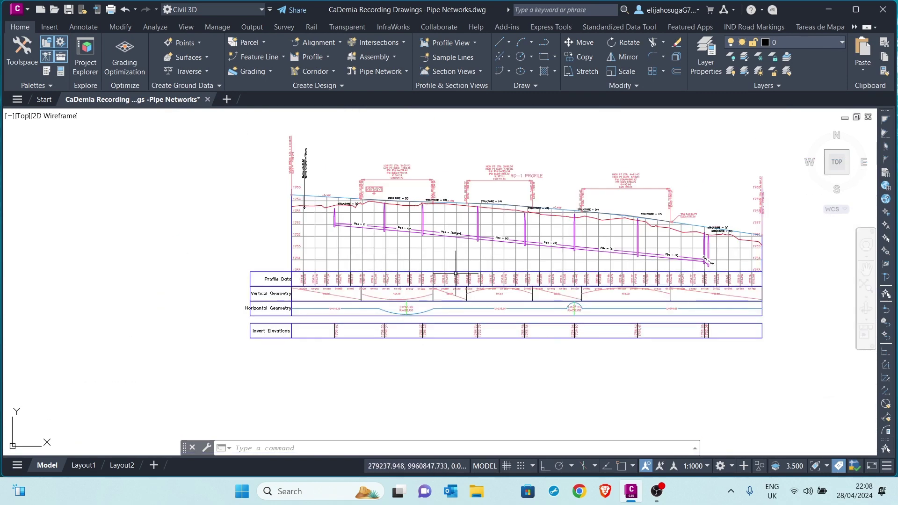
pyautogui.scroll(3, 420, 236)
pyautogui.scroll(-3, 412, 241)
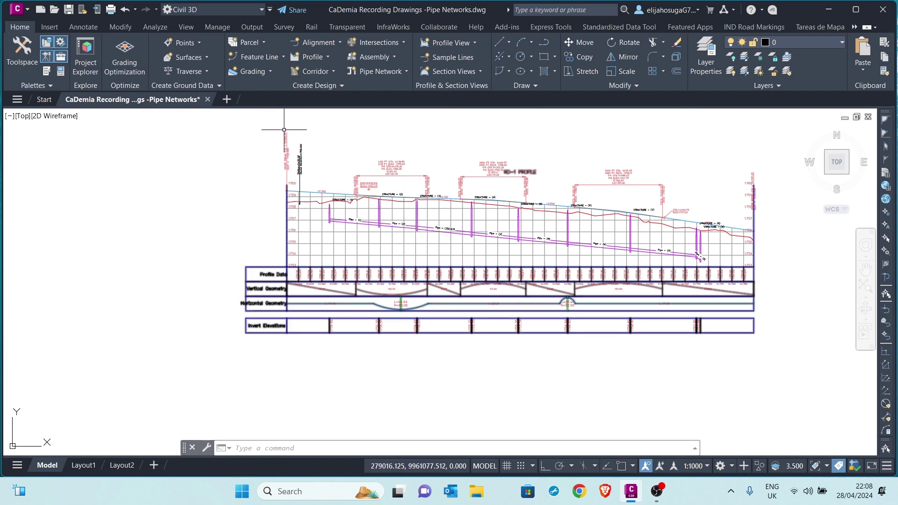
# Create a layout profile named Pipe invert on the RD-1 profile view, using the Design Profile style and the _No Labels label set
pyautogui.click(314, 56)
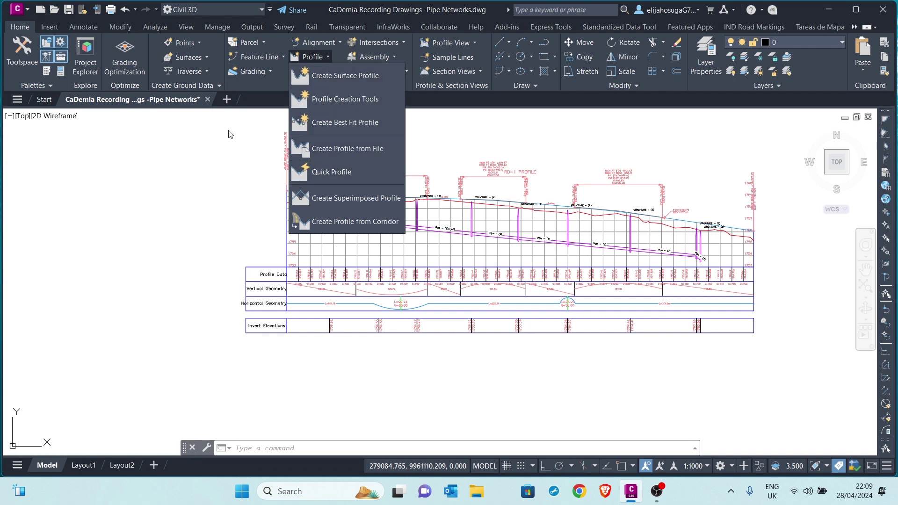
pyautogui.click(249, 155)
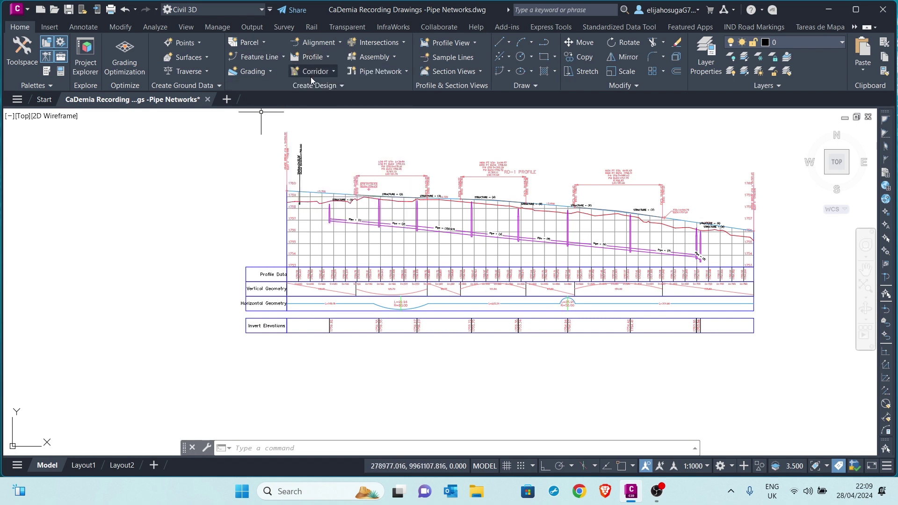
pyautogui.click(311, 57)
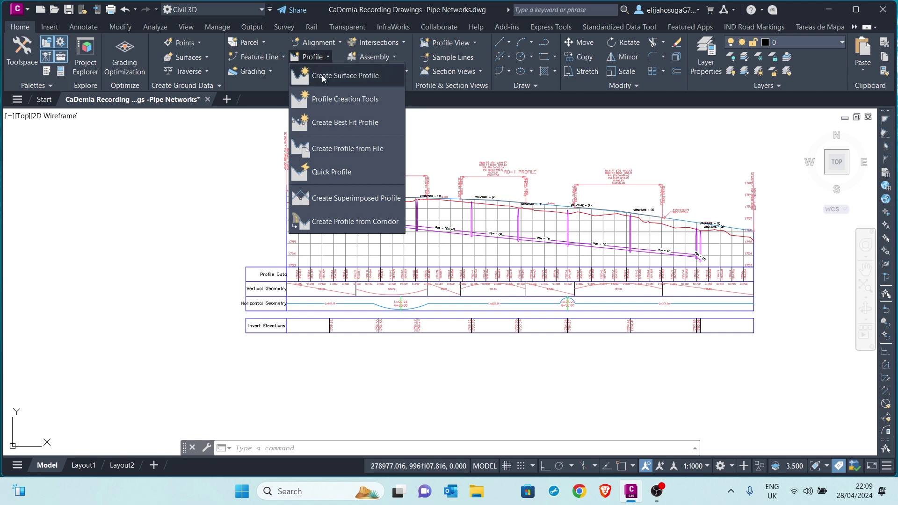
pyautogui.click(332, 100)
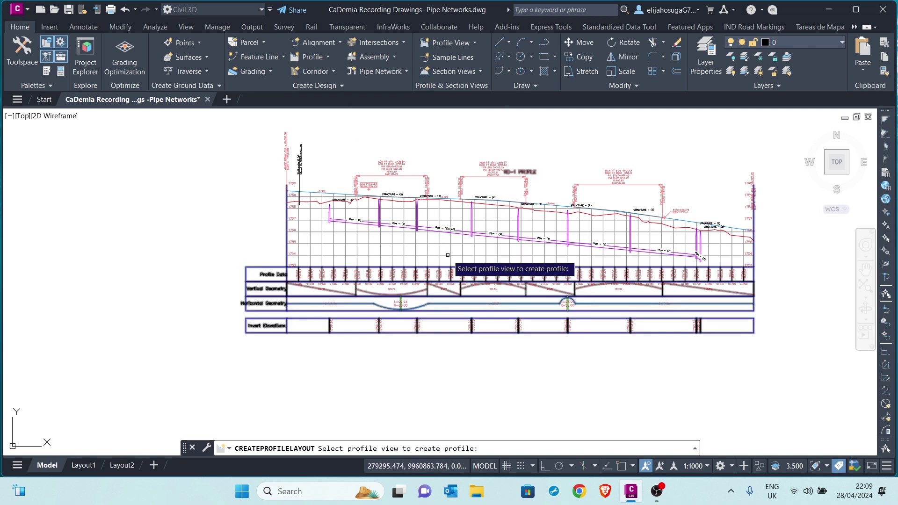
pyautogui.click(412, 243)
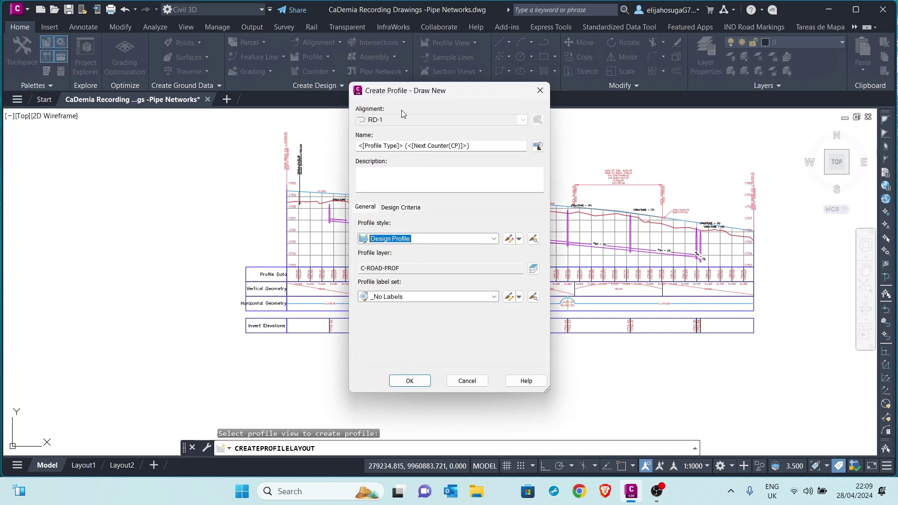
pyautogui.moveTo(444, 94); pyautogui.dragTo(502, 118)
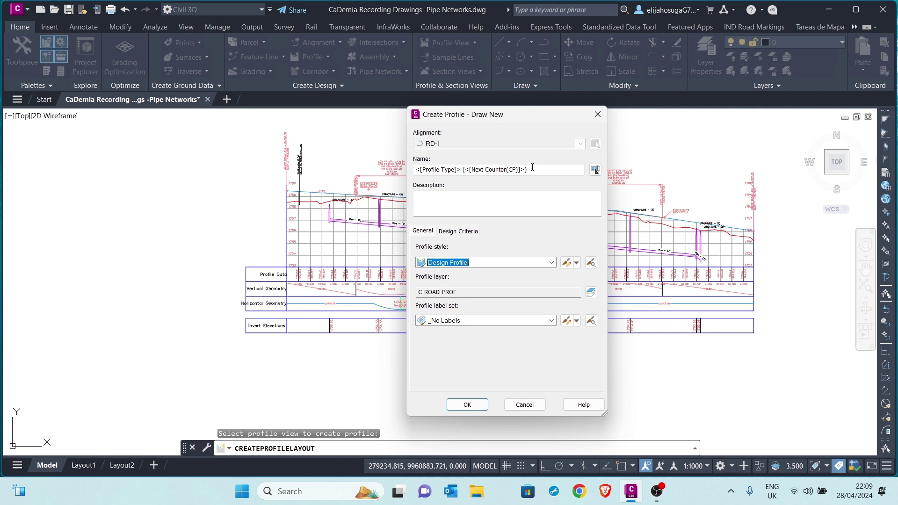
pyautogui.moveTo(533, 167); pyautogui.dragTo(400, 177)
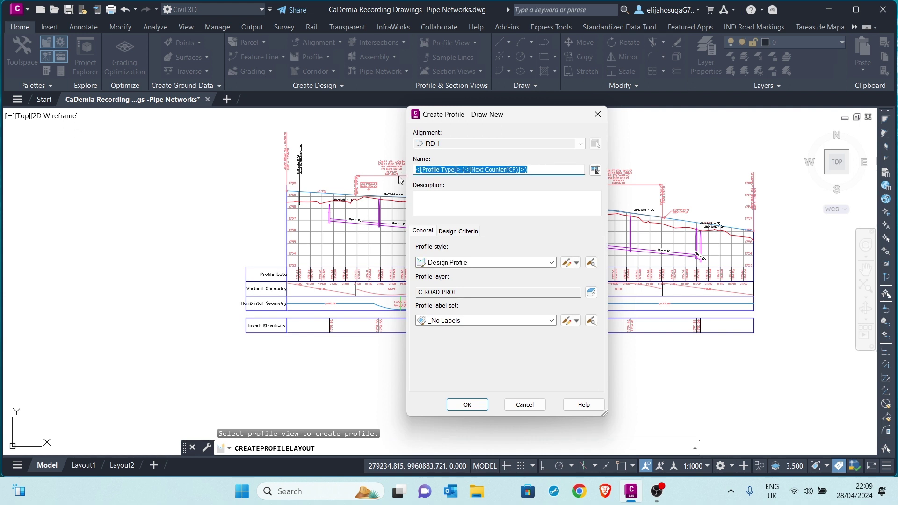
pyautogui.write('Pipe invert')
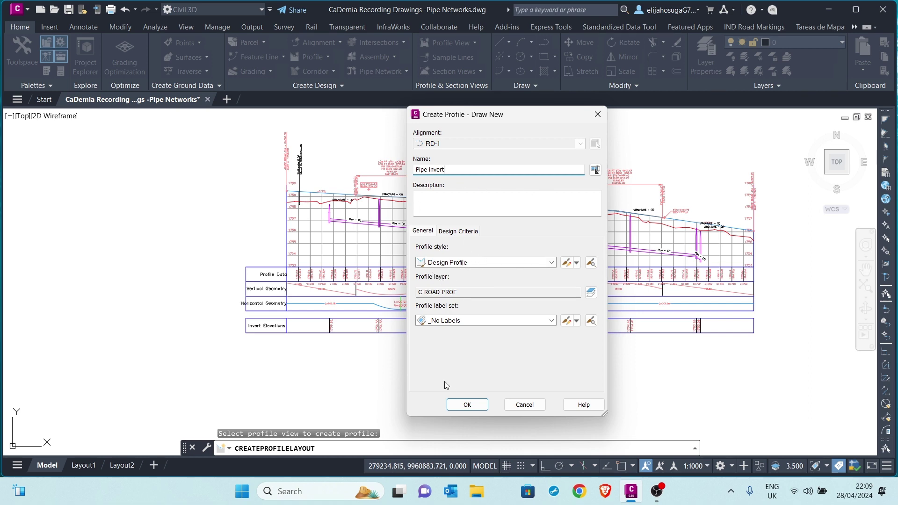
pyautogui.click(465, 405)
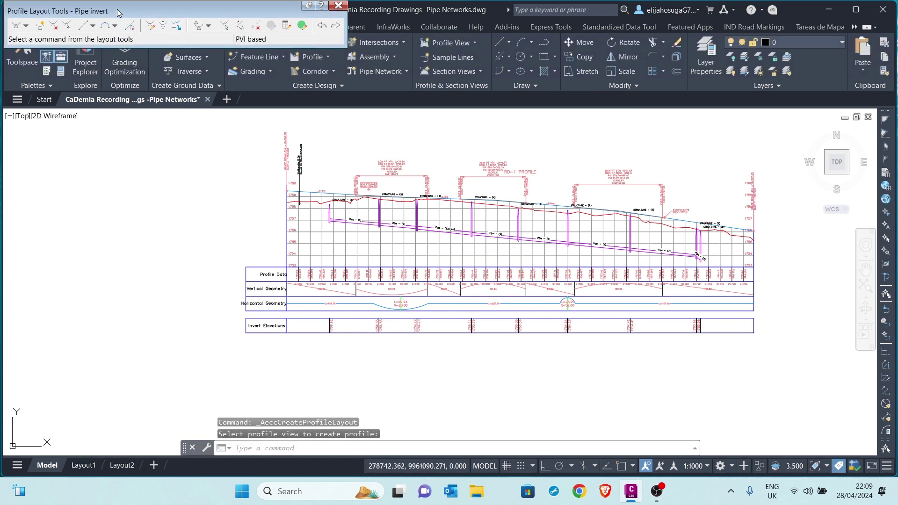
# Start Draw Tangents with object snap on and trace the invert of Pipe - (1) from Structure - (1) across Structure - (2)
pyautogui.moveTo(96, 10); pyautogui.dragTo(111, 30)
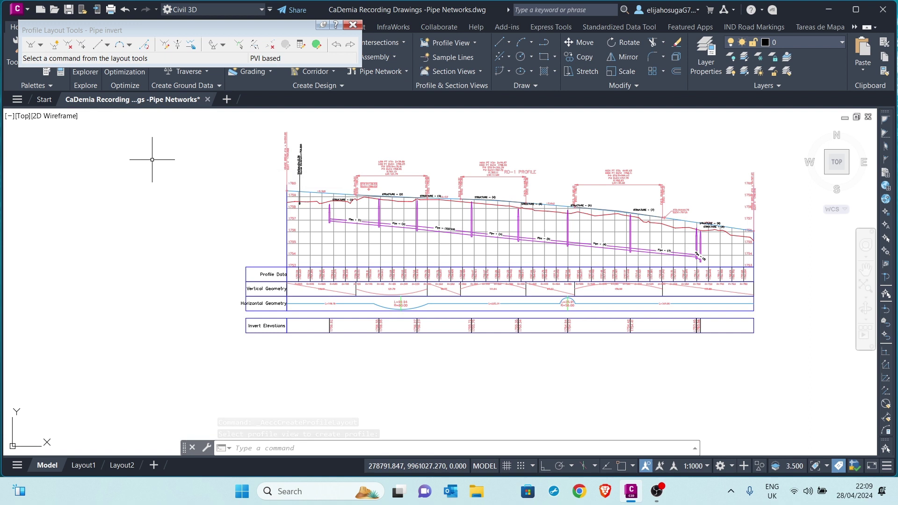
pyautogui.click(42, 45)
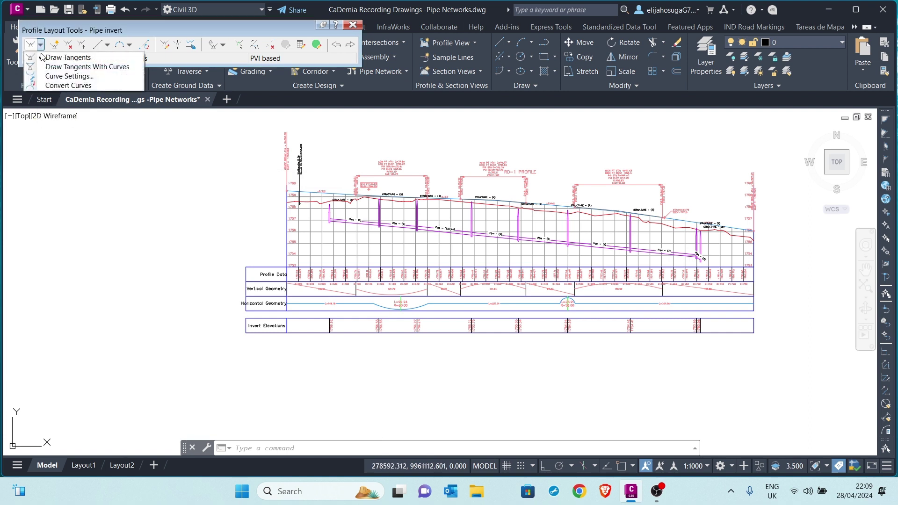
pyautogui.click(66, 58)
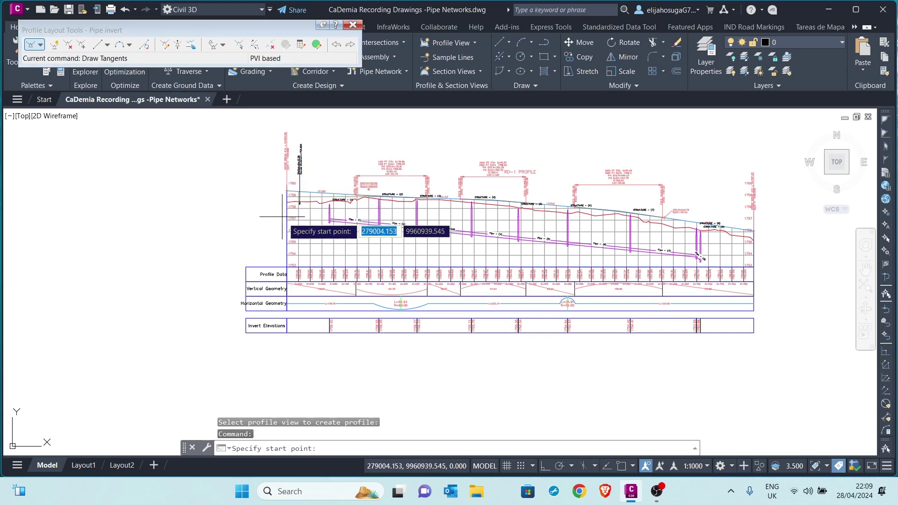
pyautogui.scroll(5, 304, 238)
pyautogui.scroll(-3, 130, 194)
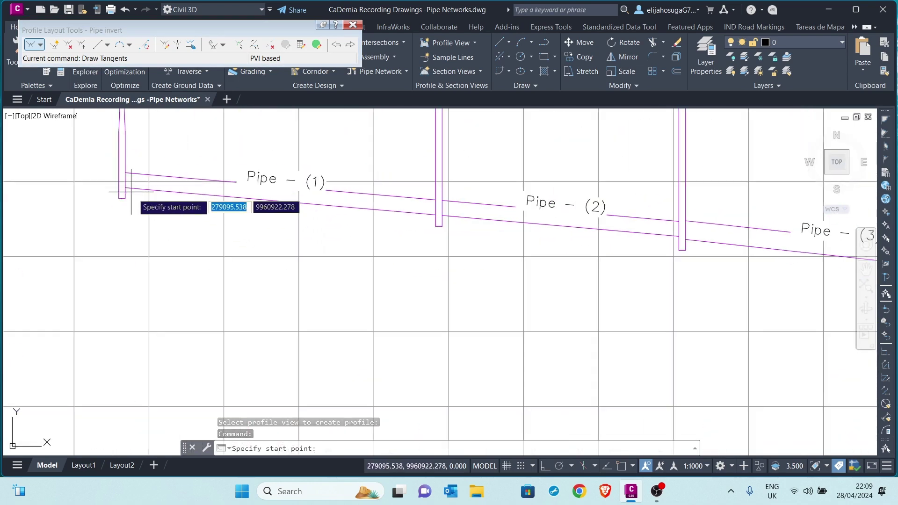
pyautogui.scroll(3, 132, 187)
pyautogui.scroll(-4, 113, 195)
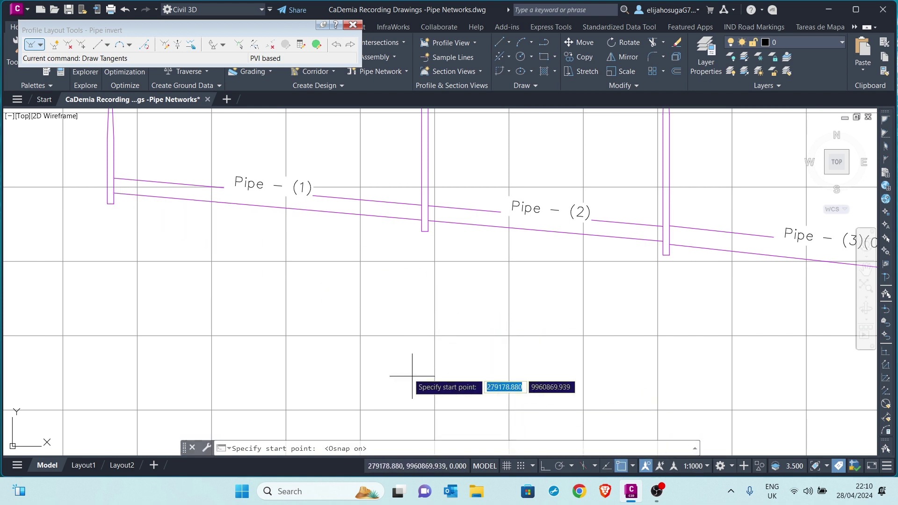
pyautogui.click(113, 192)
pyautogui.scroll(4, 421, 206)
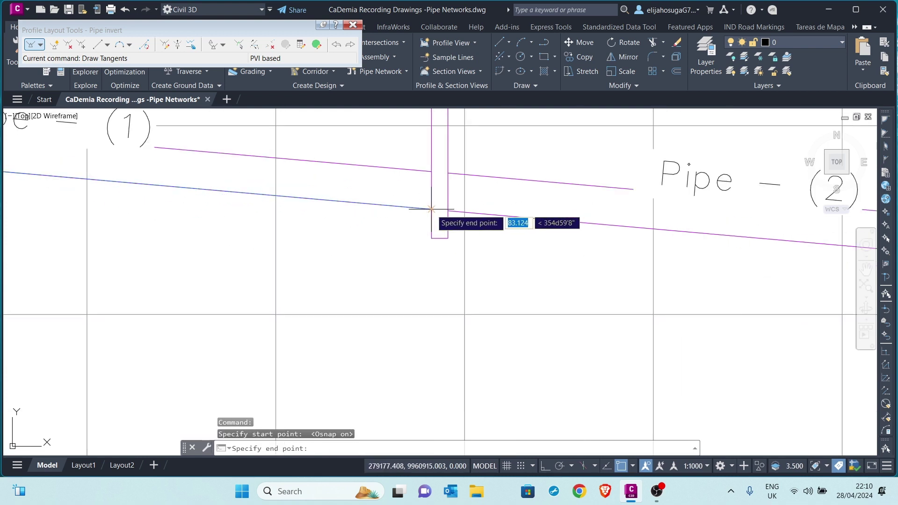
pyautogui.click(431, 208)
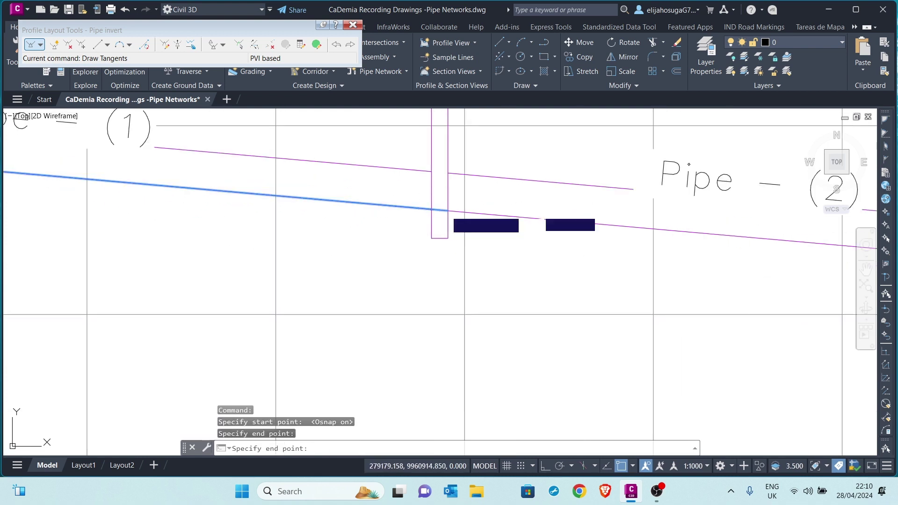
# Continue the tangents along the inverts of Pipe - (2) and Pipe - (3)(0)(0) to the far side of Structure - (4)
pyautogui.moveTo(551, 291); pyautogui.dragTo(200, 295, button='middle')
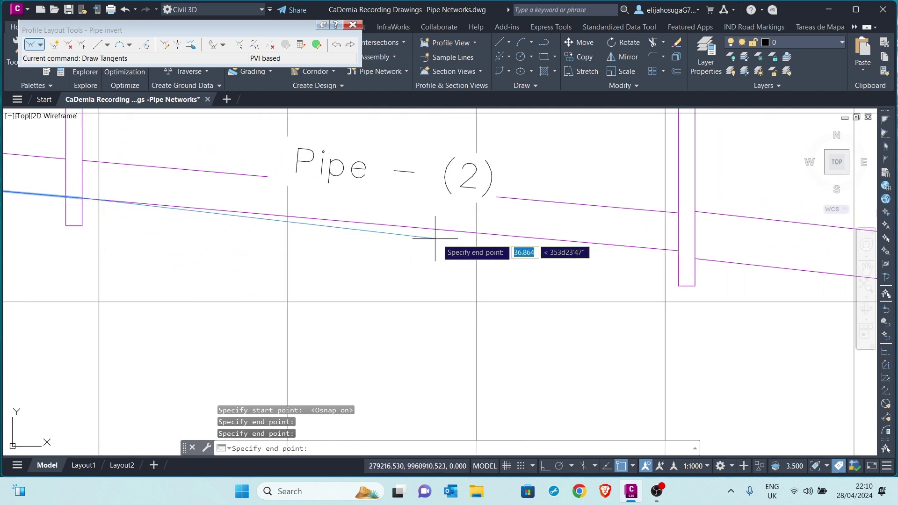
pyautogui.scroll(-3, 533, 242)
pyautogui.scroll(8, 575, 252)
pyautogui.click(564, 240)
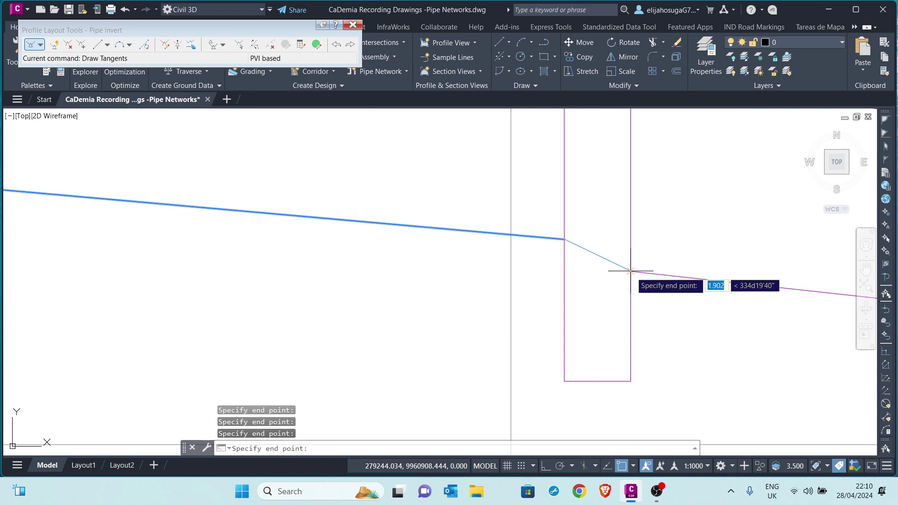
pyautogui.scroll(-8, 487, 299)
pyautogui.scroll(2, 275, 280)
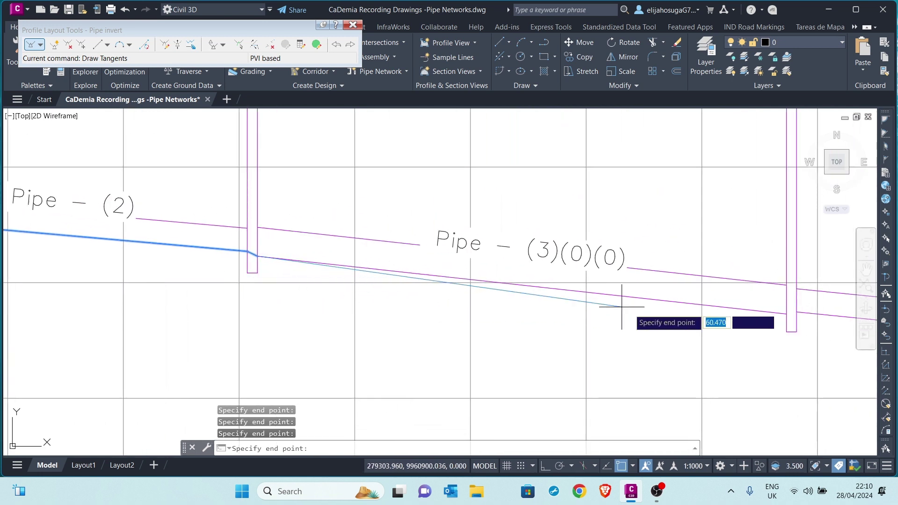
pyautogui.moveTo(709, 327); pyautogui.dragTo(571, 313, button='middle')
pyautogui.scroll(4, 655, 305)
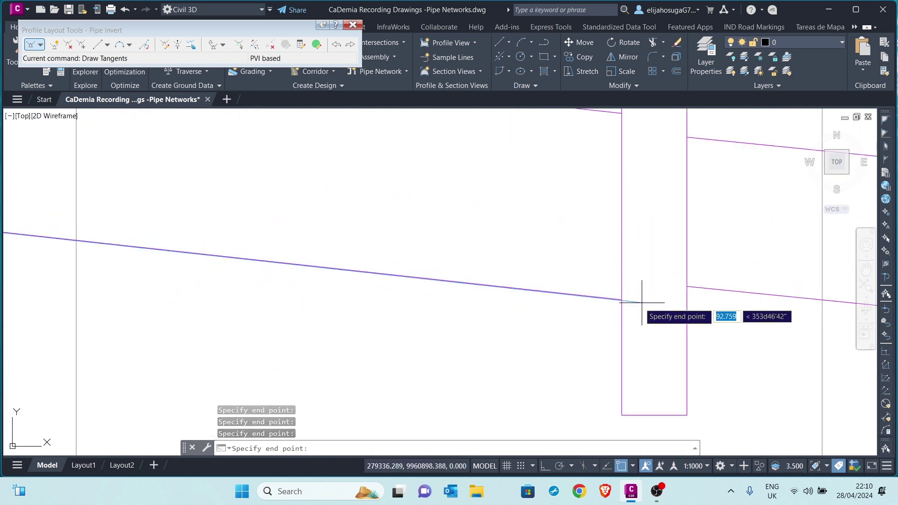
pyautogui.click(621, 300)
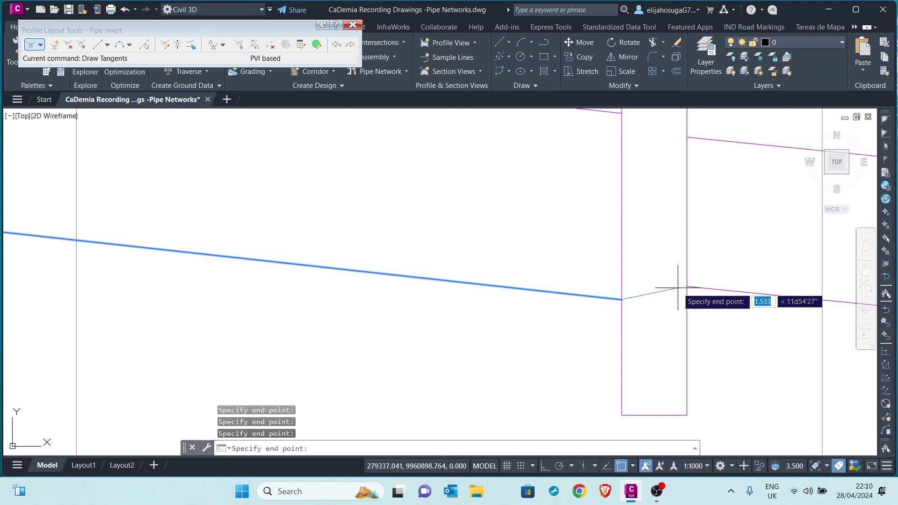
pyautogui.click(687, 285)
# Continue the tangents along the inverts of Pipe - (4) and Pipe - (5), snapping to the pipe ends at Structures (5) and (6)
pyautogui.scroll(-8, 257, 309)
pyautogui.moveTo(482, 304); pyautogui.dragTo(393, 304, button='middle')
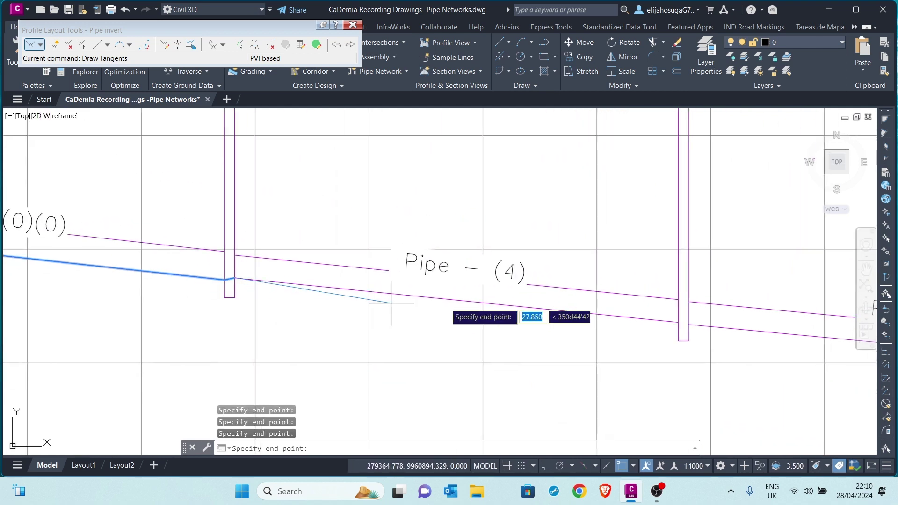
pyautogui.scroll(3, 632, 306)
pyautogui.click(705, 336)
pyautogui.click(721, 338)
pyautogui.scroll(-6, 454, 328)
pyautogui.scroll(5, 497, 280)
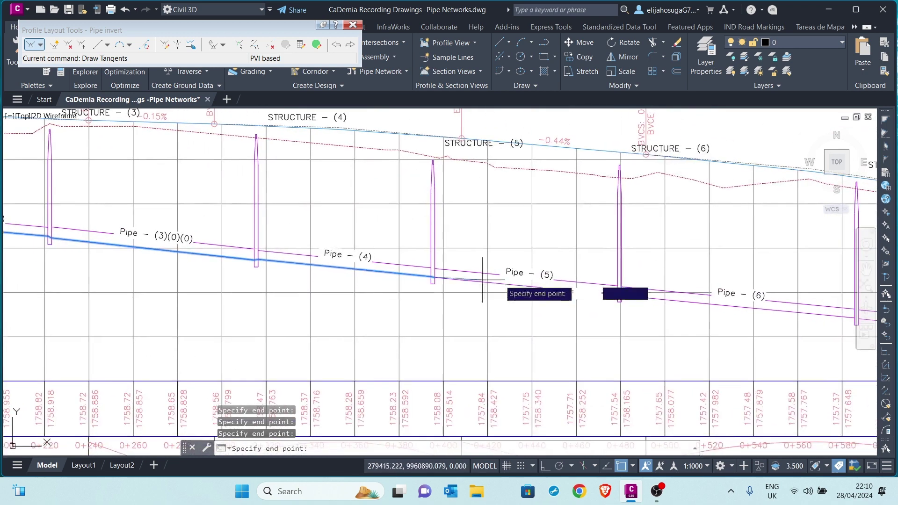
pyautogui.click(477, 264)
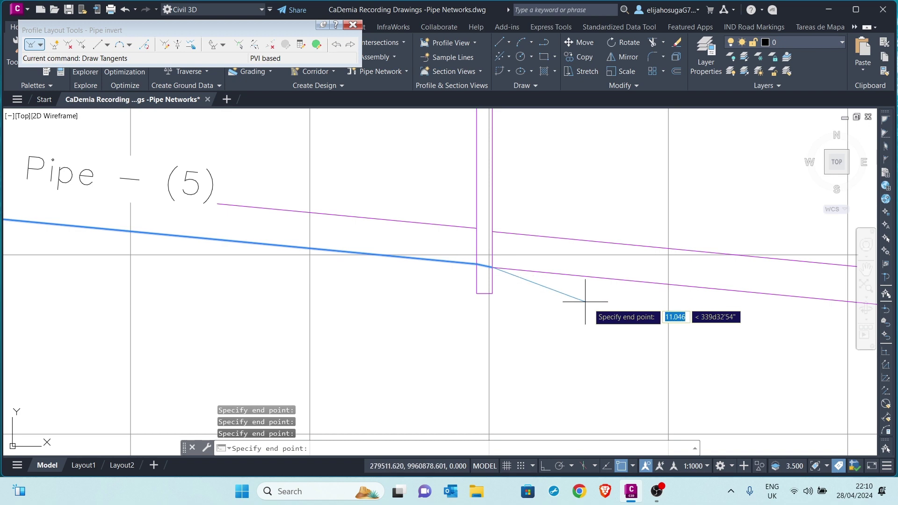
# Trace the inverts of Pipe - (6), Pipe - (7) and the short steep last pipe, ending the tangents at the final structure's wall
pyautogui.scroll(-5, 585, 302)
pyautogui.scroll(5, 517, 281)
pyautogui.click(517, 265)
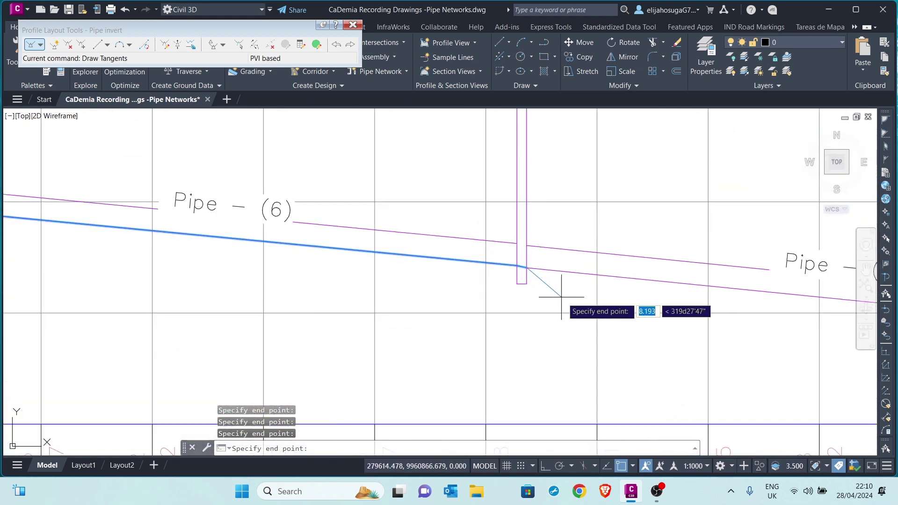
pyautogui.scroll(-1, 453, 283)
pyautogui.scroll(1, 846, 302)
pyautogui.scroll(4, 846, 301)
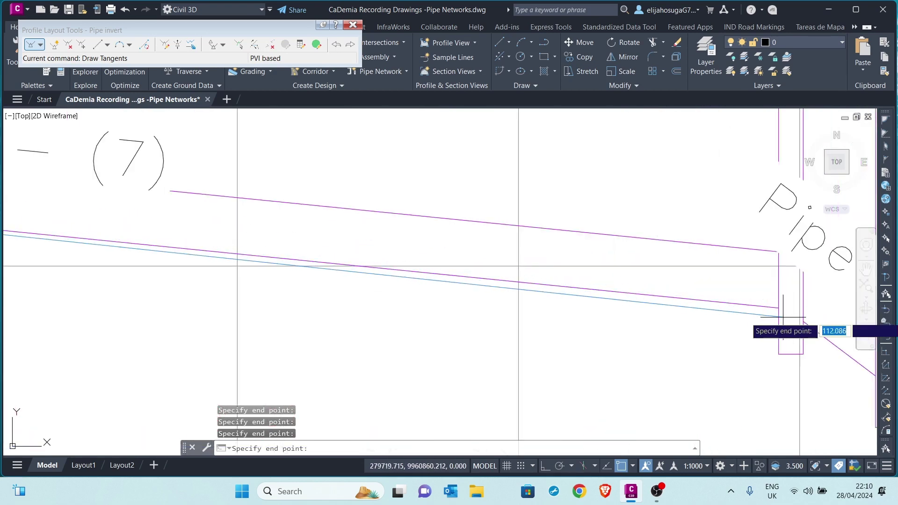
pyautogui.click(681, 302)
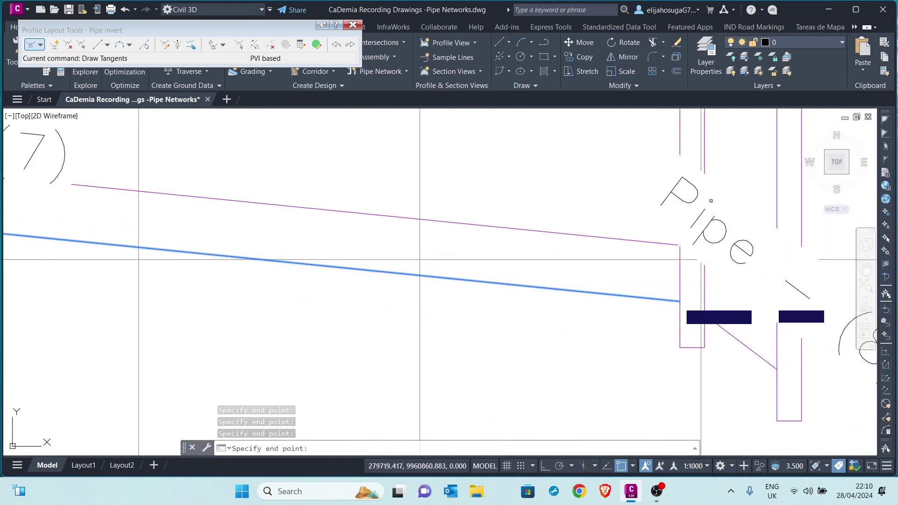
pyautogui.scroll(5, 772, 367)
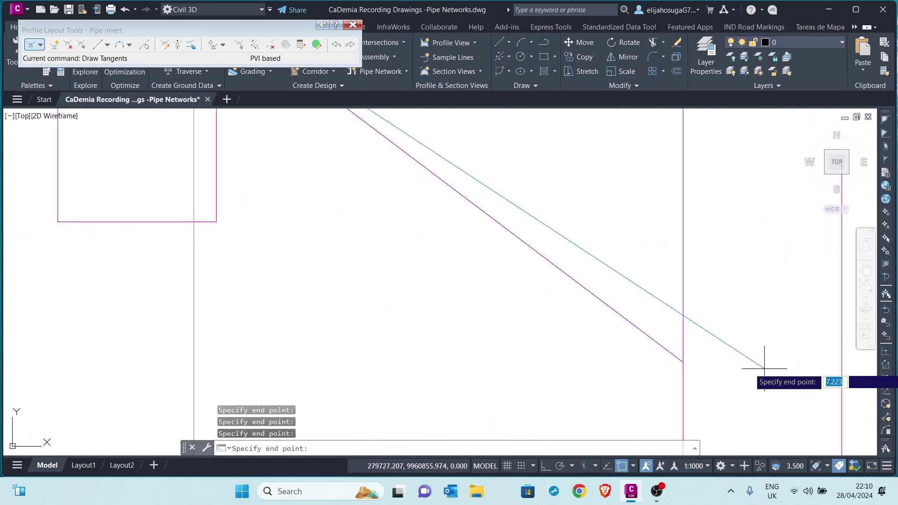
pyautogui.click(684, 362)
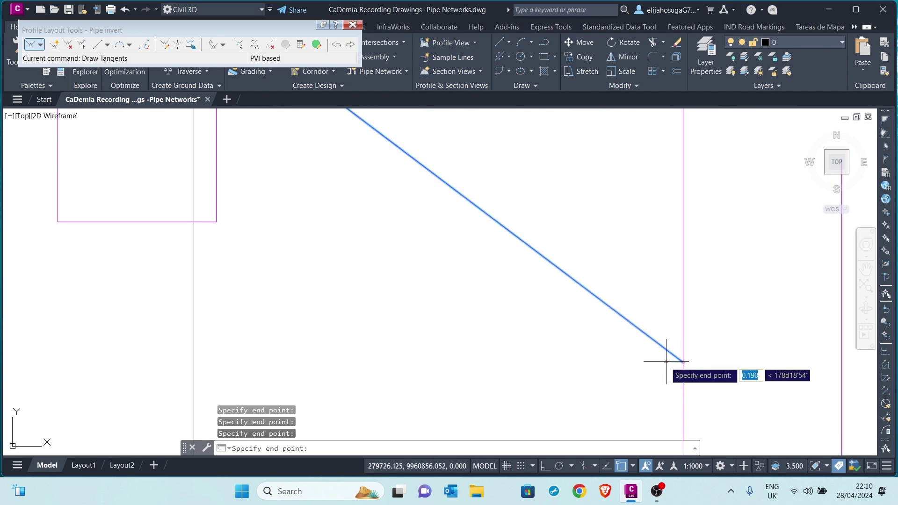
pyautogui.press('Return')
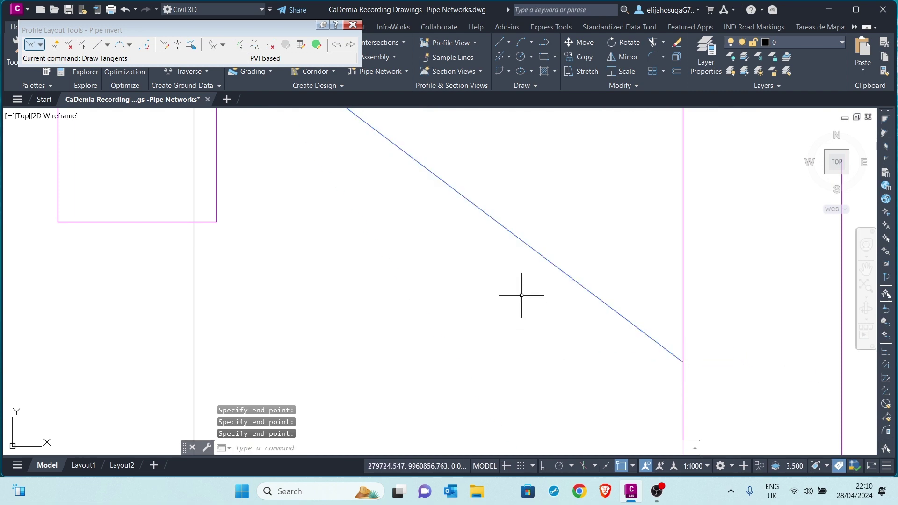
# Examine the traced pipe invert profile along the network together with the Invert Elevations band and the other data bands
pyautogui.scroll(-5, 561, 308)
pyautogui.scroll(-5, 586, 244)
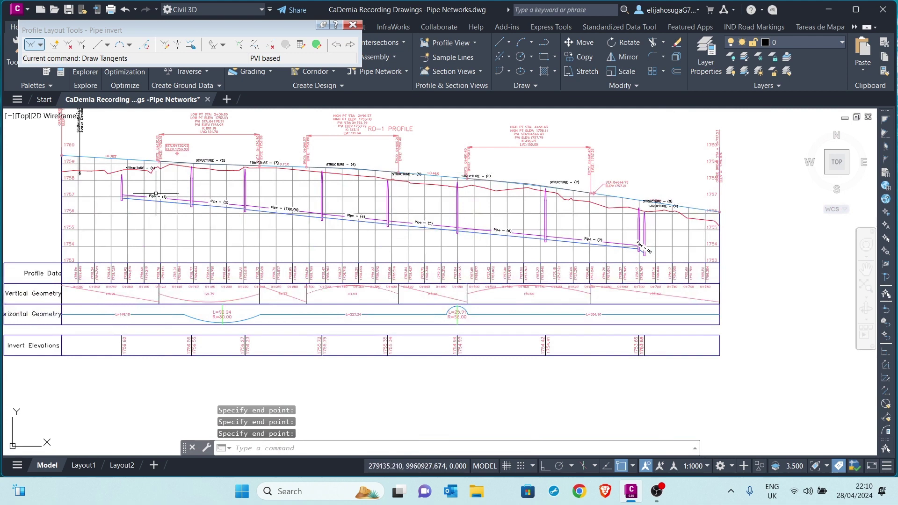
pyautogui.scroll(2, 131, 190)
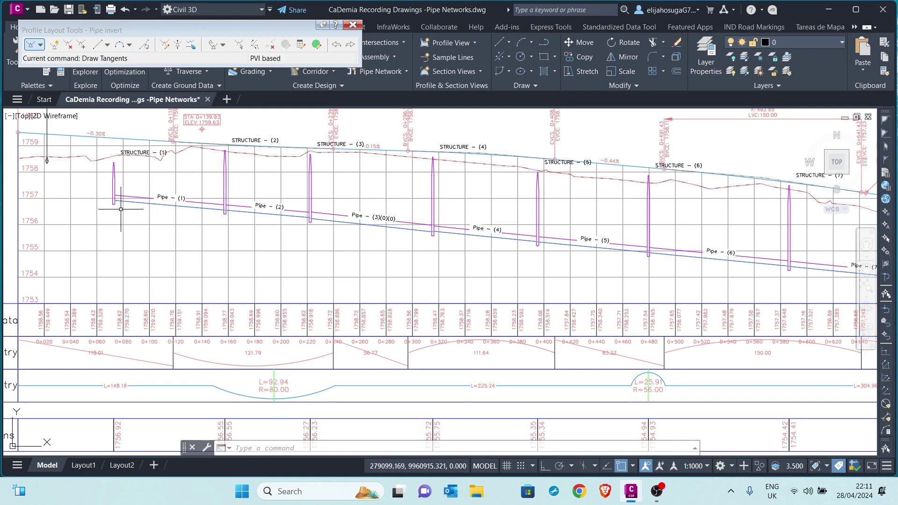
pyautogui.scroll(-2, 189, 225)
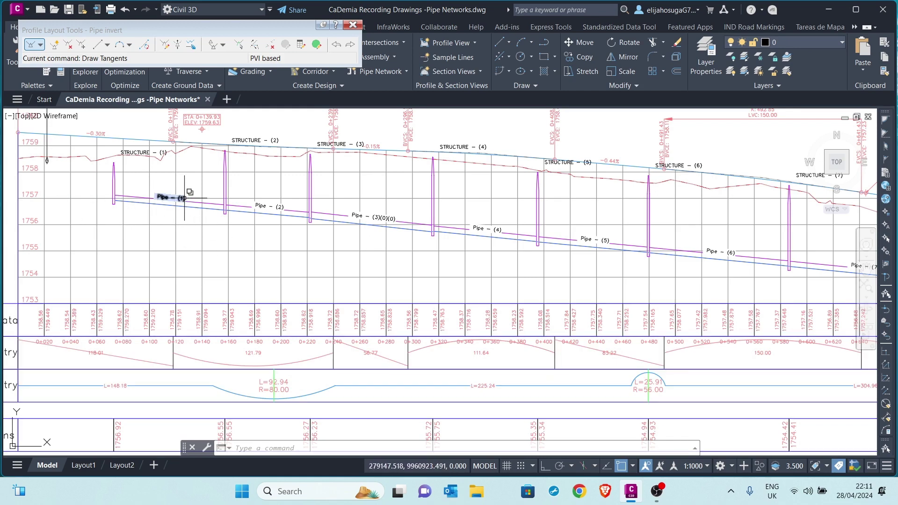
pyautogui.moveTo(348, 244); pyautogui.dragTo(456, 207, button='middle')
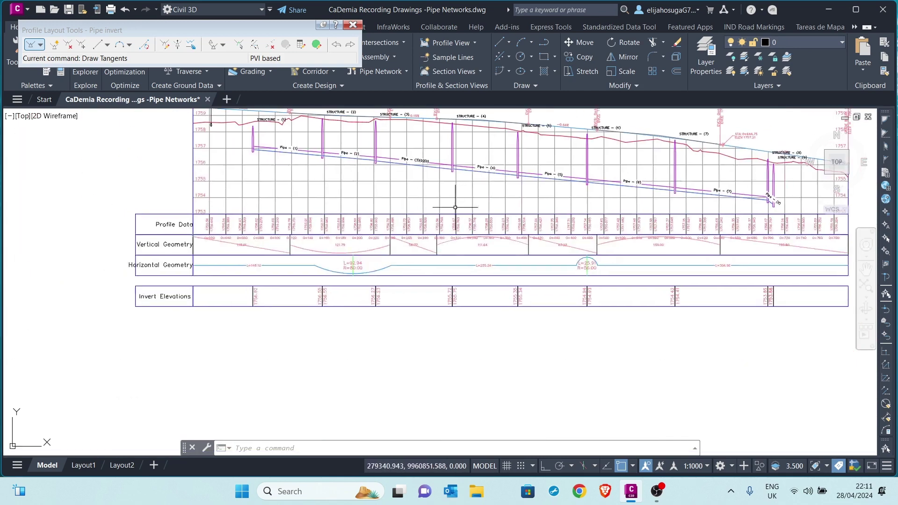
pyautogui.scroll(3, 257, 151)
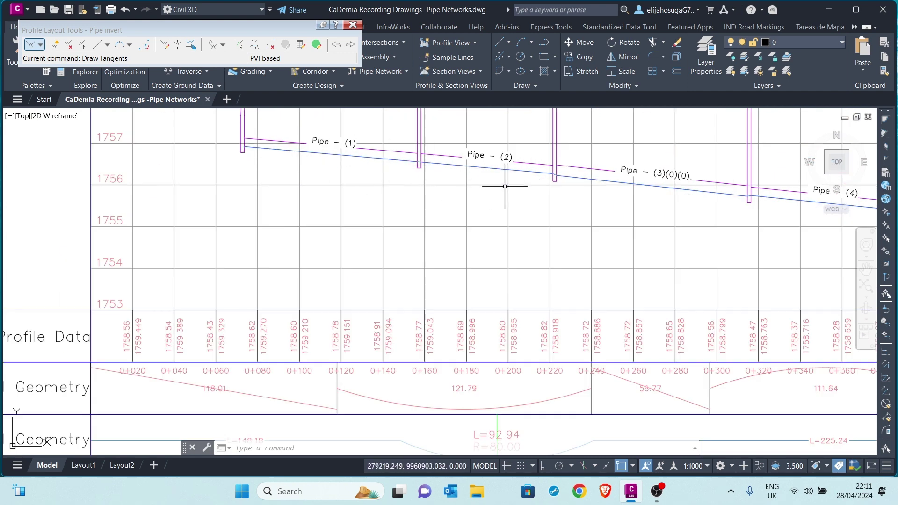
pyautogui.scroll(-5, 608, 217)
pyautogui.moveTo(672, 225); pyautogui.dragTo(501, 236, button='middle')
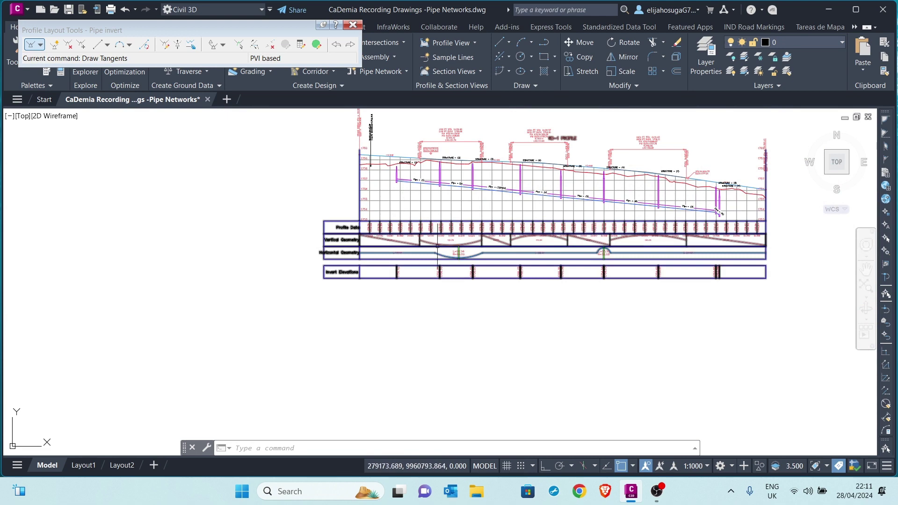
pyautogui.scroll(2, 369, 293)
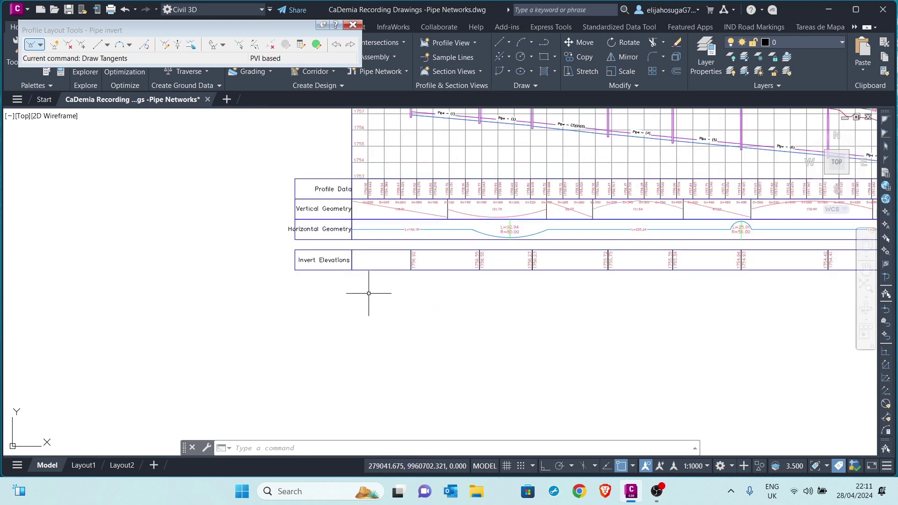
pyautogui.scroll(2, 428, 187)
pyautogui.moveTo(428, 186); pyautogui.dragTo(380, 259, button='middle')
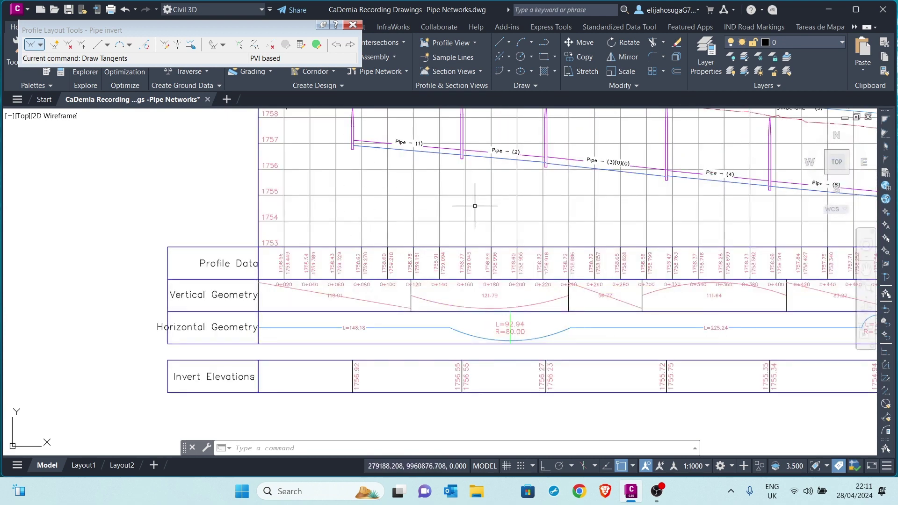
pyautogui.scroll(-3, 475, 205)
pyautogui.scroll(3, 412, 202)
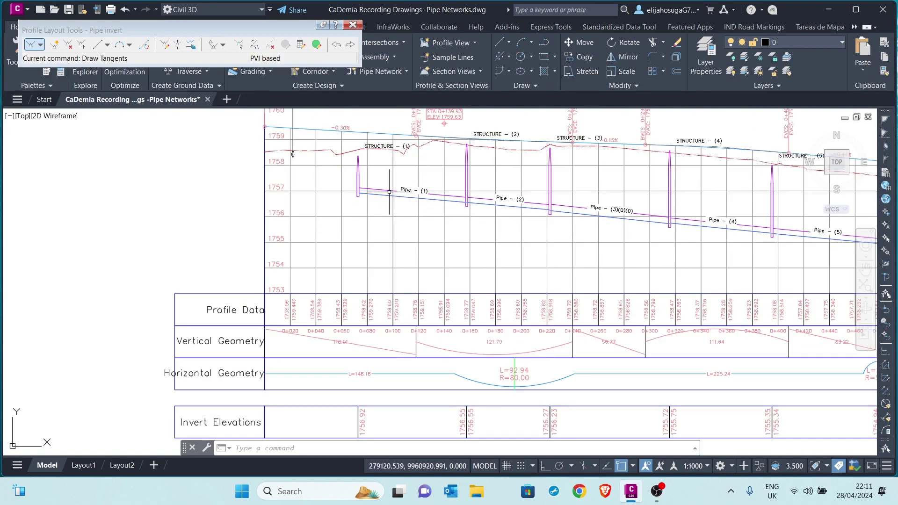
pyautogui.scroll(-4, 416, 278)
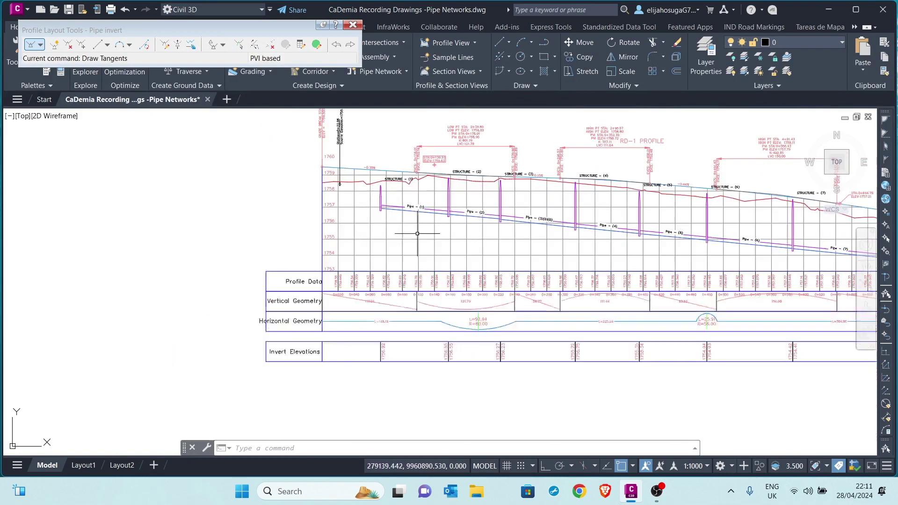
pyautogui.scroll(2, 373, 217)
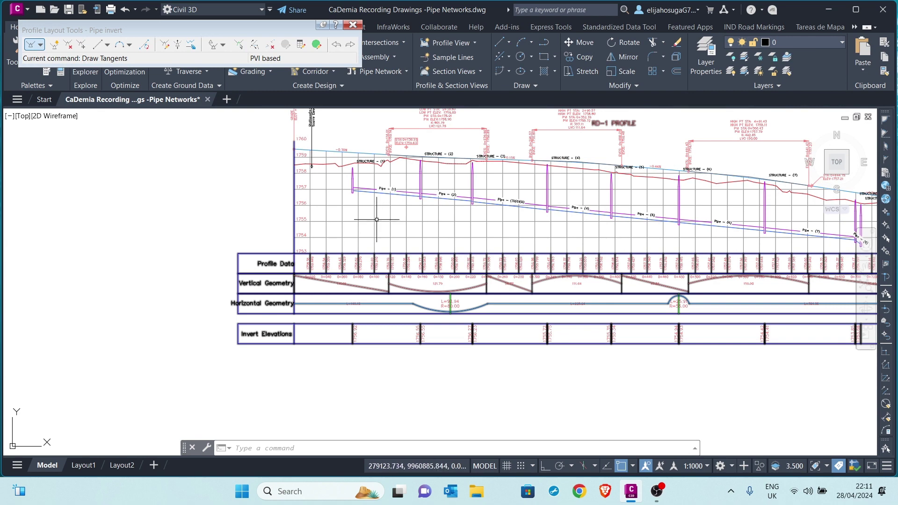
# In the RD-1 profile view's properties, add a Profile Data band with the Elevations and Stations style
pyautogui.click(377, 219)
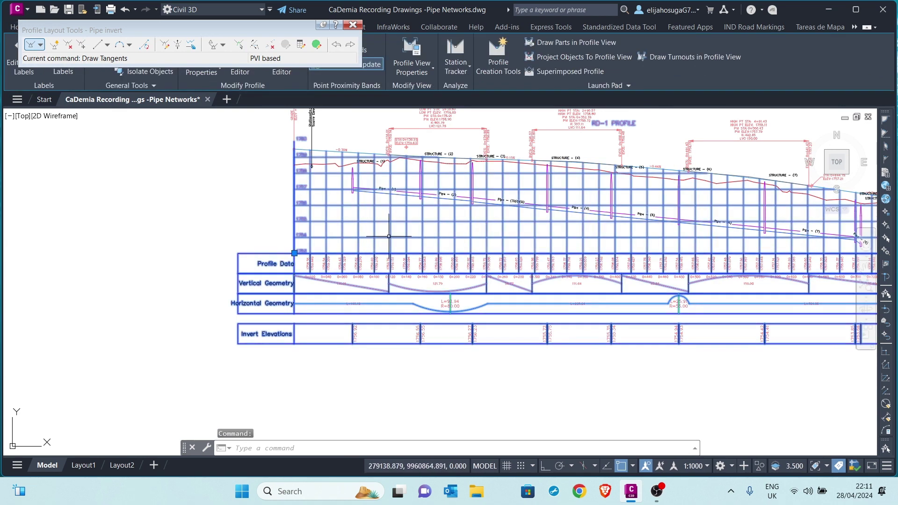
pyautogui.rightClick(389, 236)
pyautogui.click(452, 364)
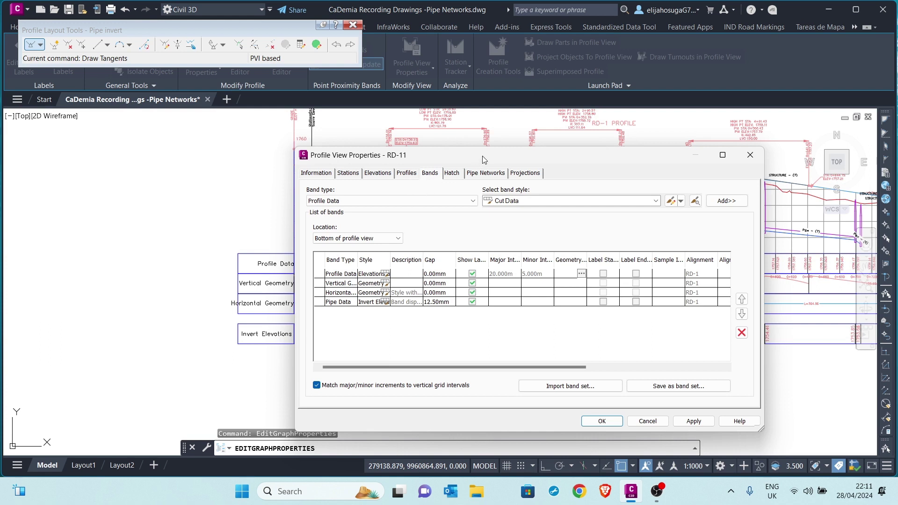
pyautogui.click(345, 202)
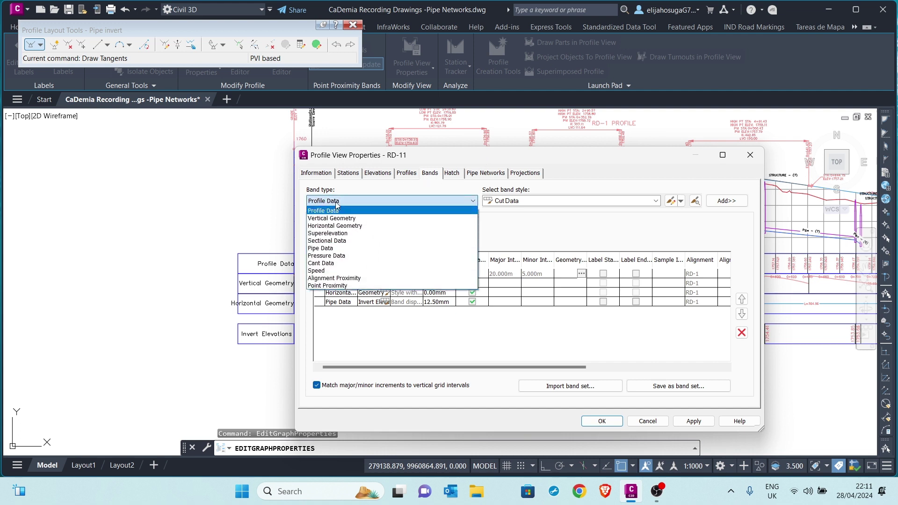
pyautogui.click(337, 211)
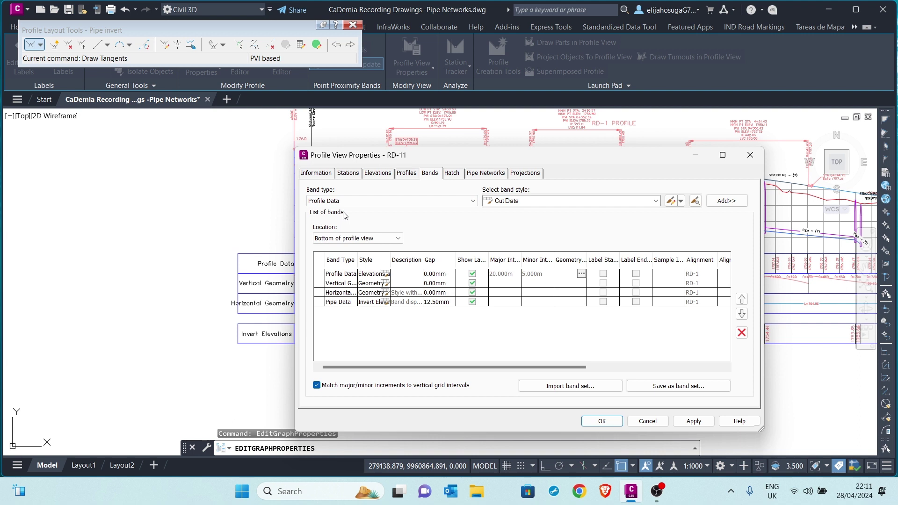
pyautogui.click(525, 202)
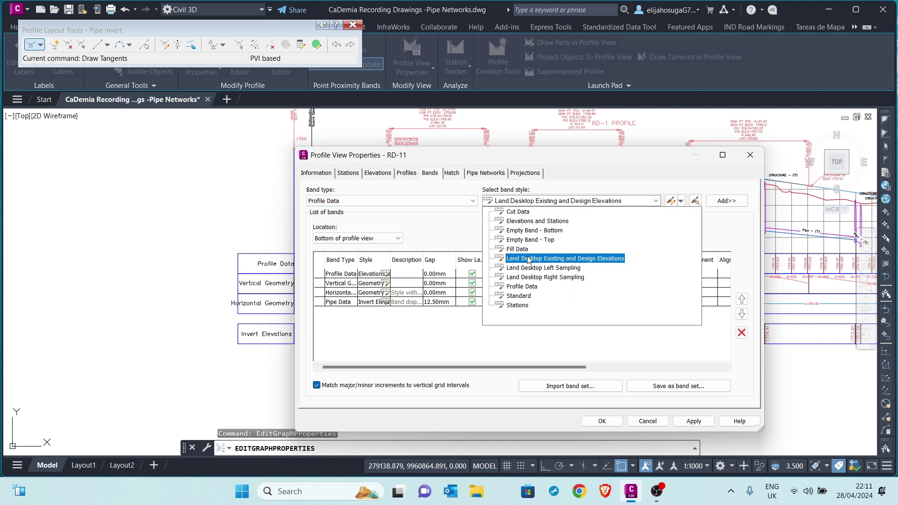
pyautogui.click(524, 221)
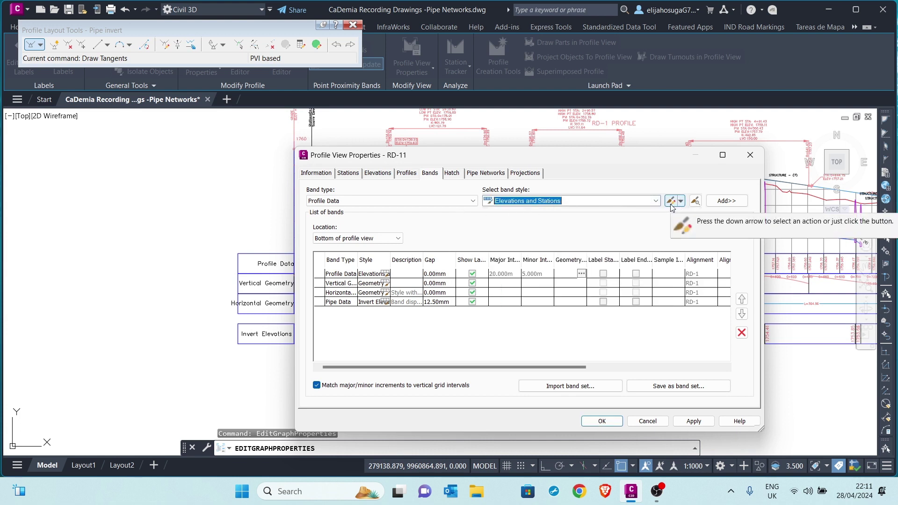
pyautogui.click(582, 274)
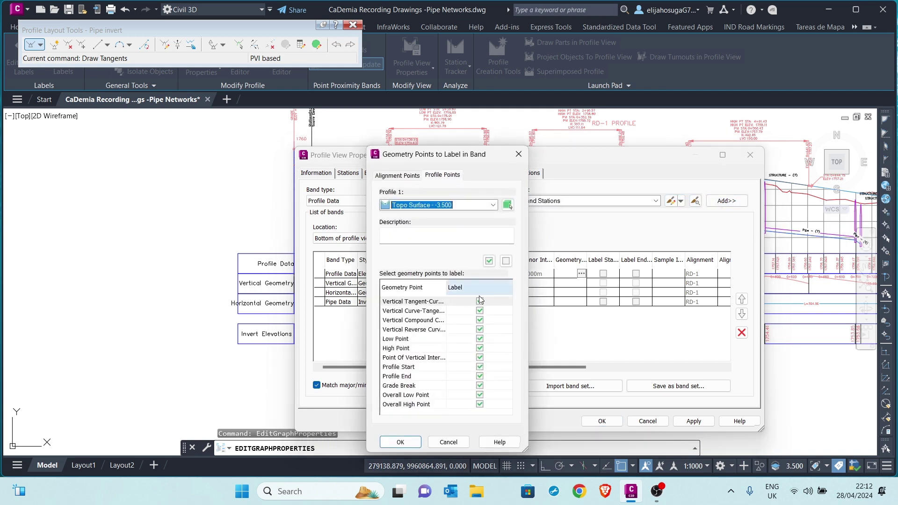
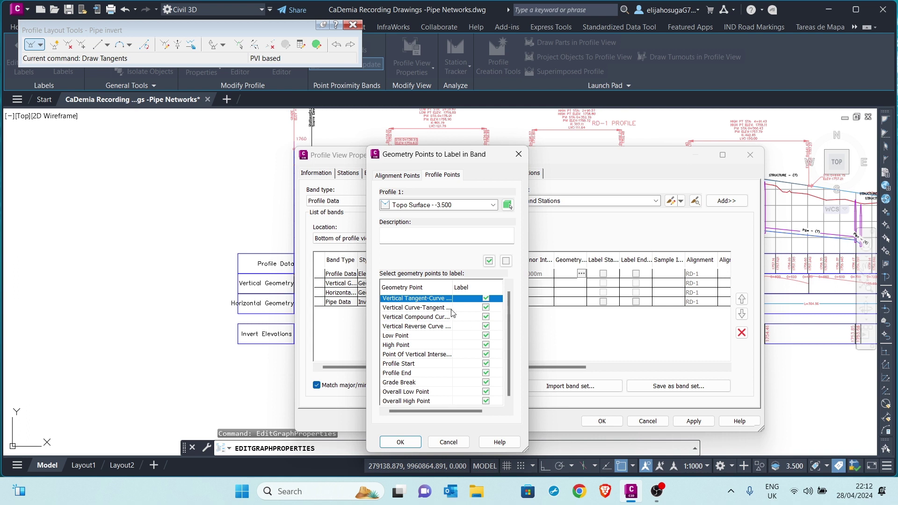
# Deselect all profile and alignment geometry points for labelling in the new band and accept the selection
pyautogui.scroll(1, 499, 337)
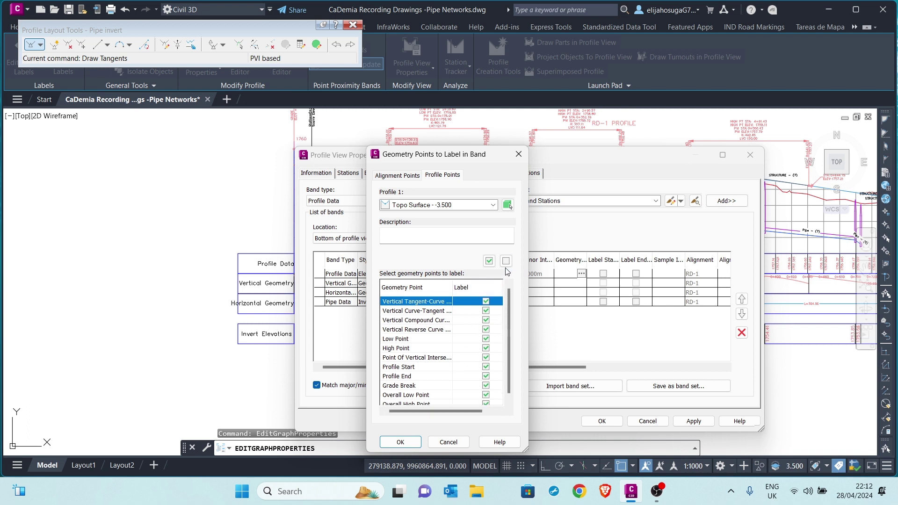
pyautogui.click(506, 261)
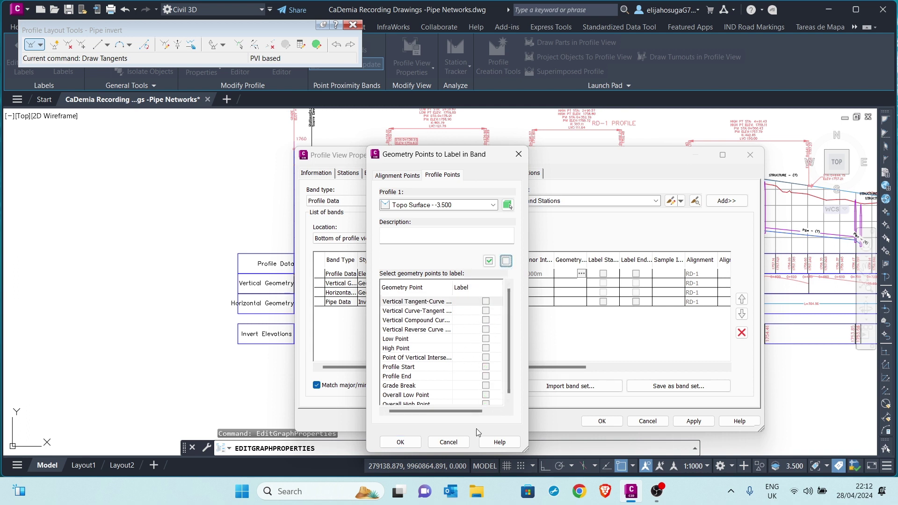
pyautogui.scroll(-1, 453, 329)
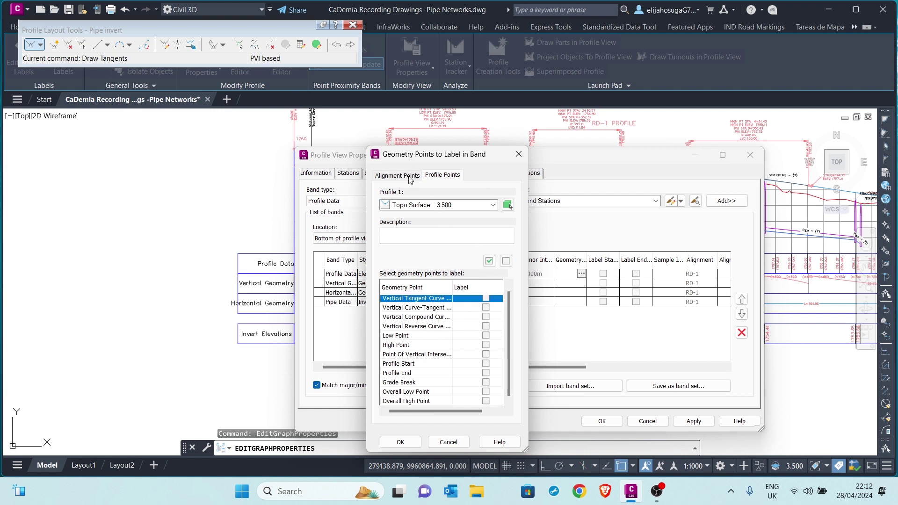
pyautogui.click(402, 176)
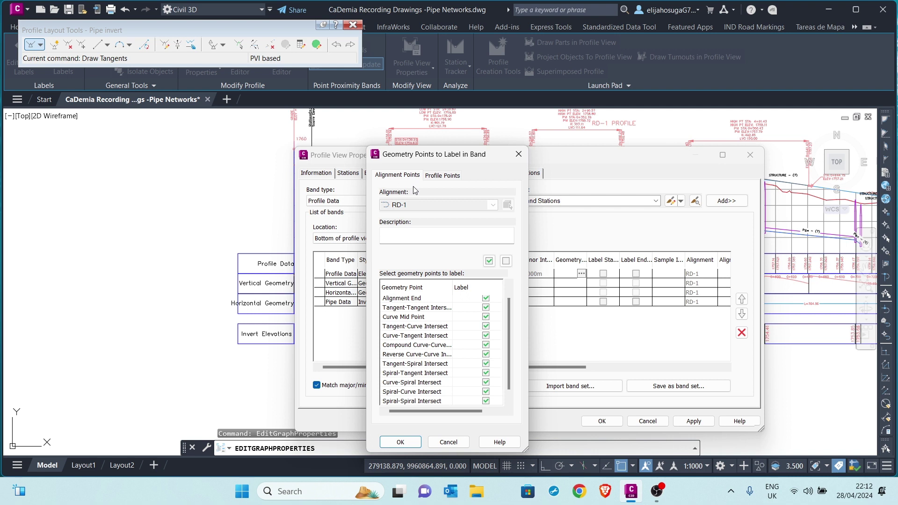
pyautogui.scroll(-1, 410, 339)
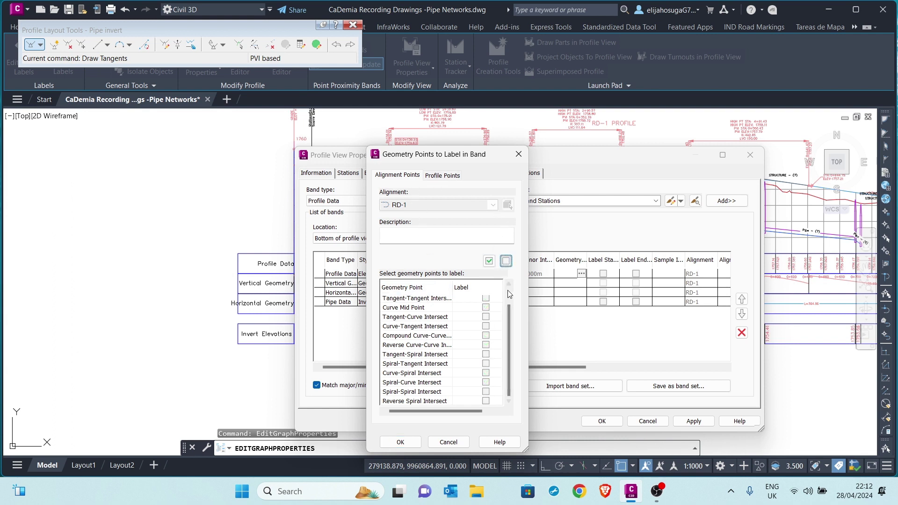
pyautogui.click(400, 442)
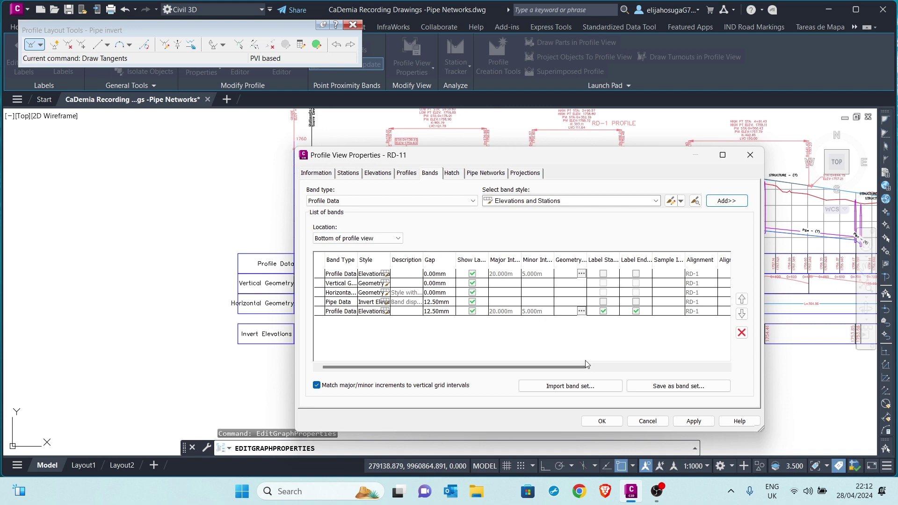
# Set Profile1 of the new Profile Data band to Pipe invert and apply the band changes to the profile view
pyautogui.moveTo(527, 367); pyautogui.dragTo(652, 360)
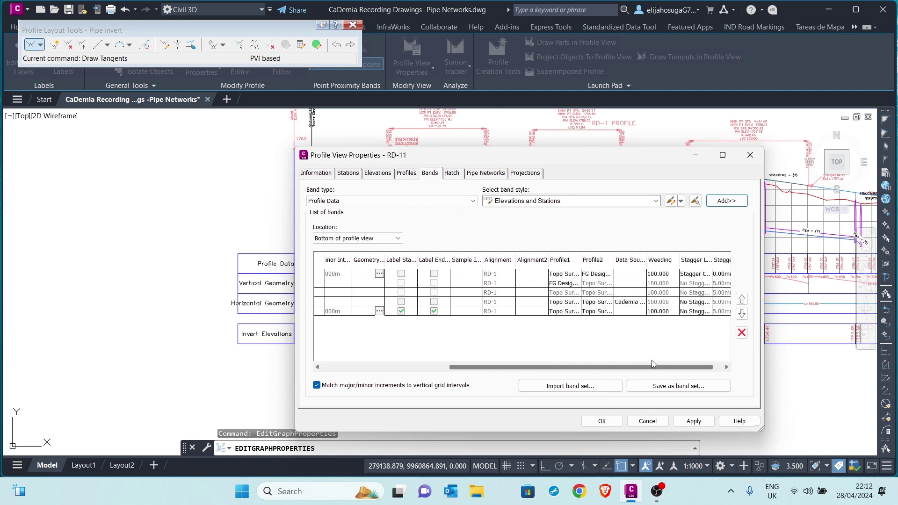
pyautogui.click(570, 313)
pyautogui.click(574, 313)
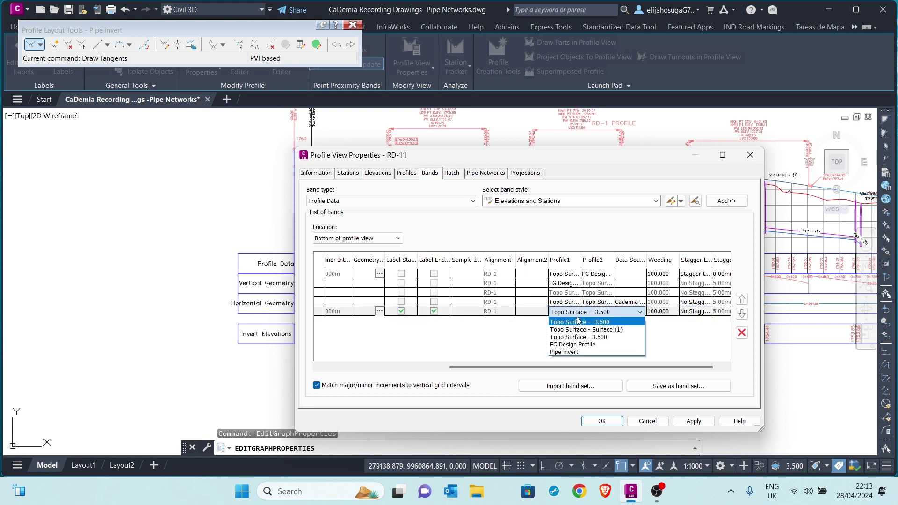
pyautogui.click(567, 352)
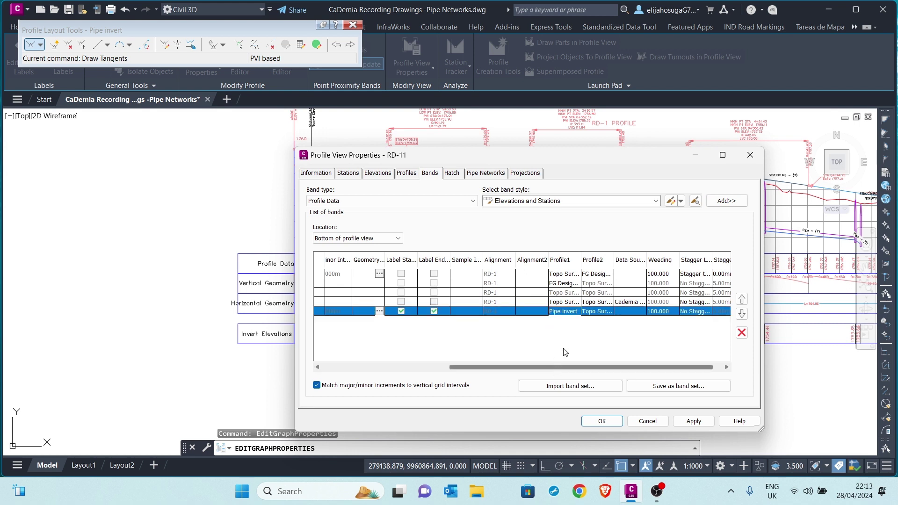
pyautogui.click(600, 318)
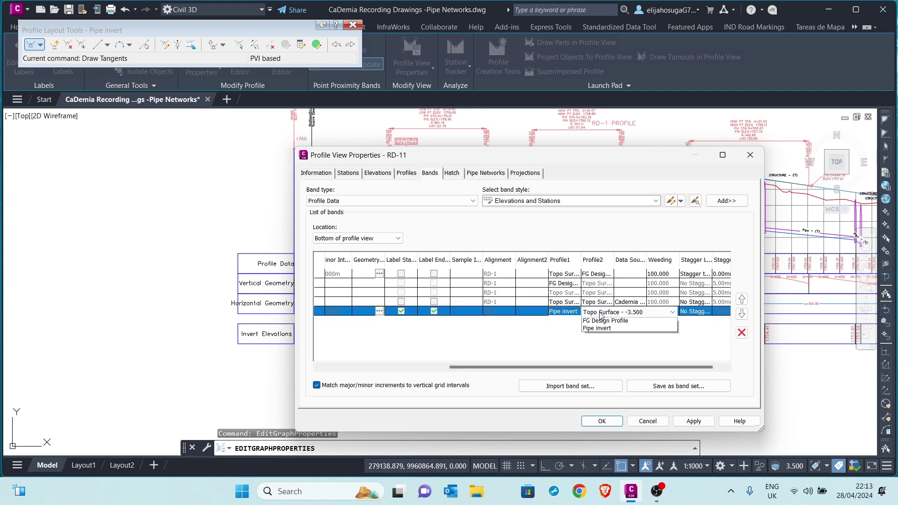
pyautogui.click(535, 340)
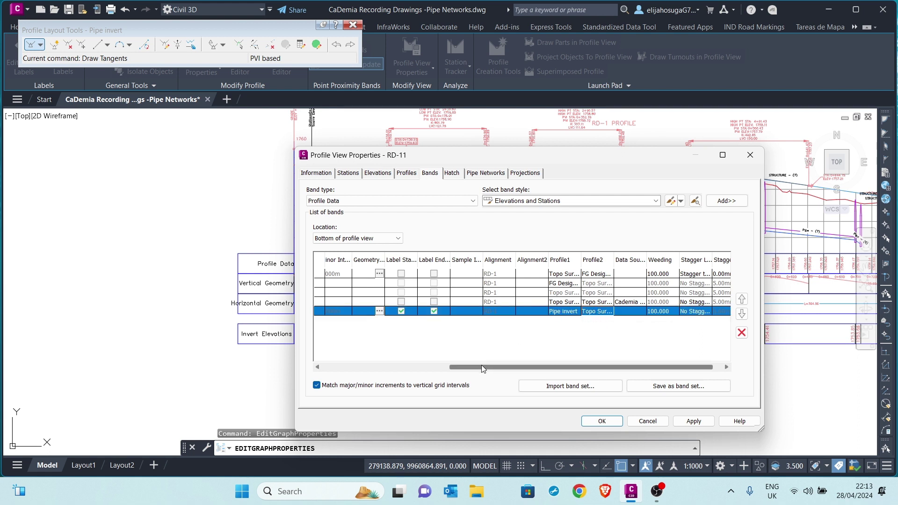
pyautogui.moveTo(481, 367); pyautogui.dragTo(359, 357)
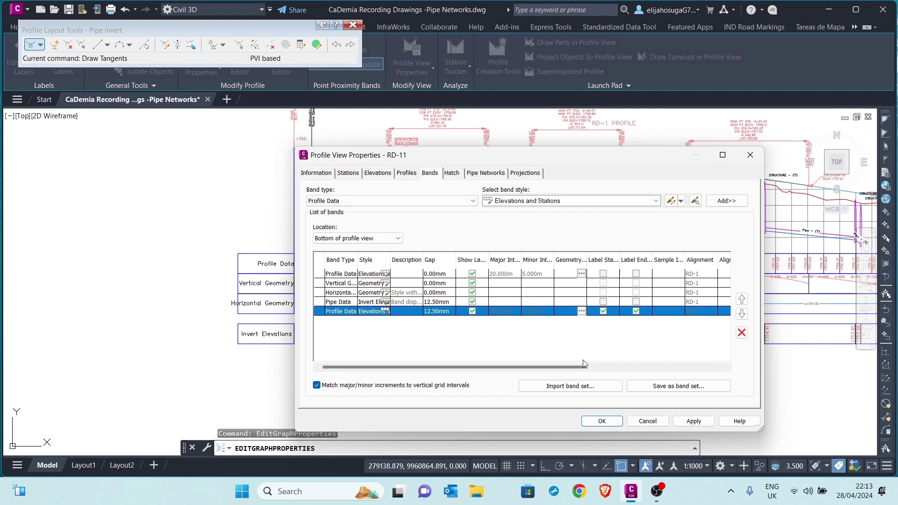
pyautogui.click(691, 423)
pyautogui.click(602, 421)
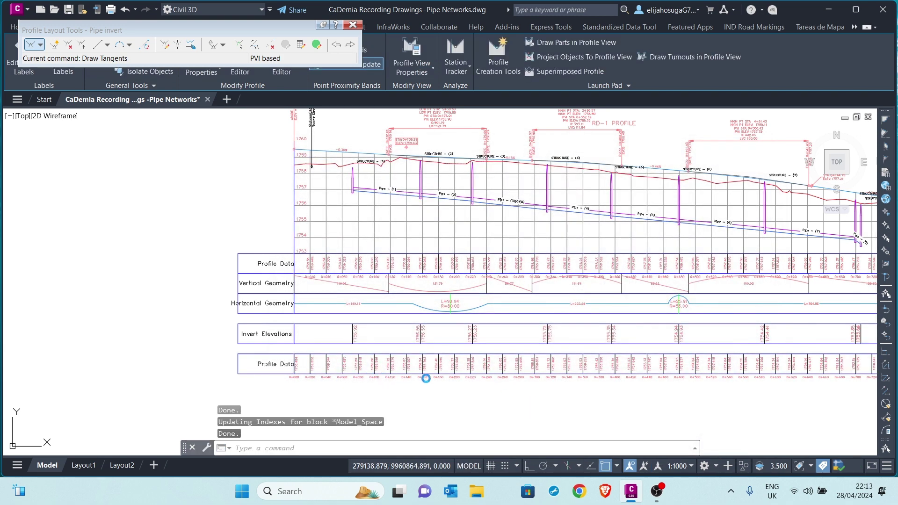
# Examine the elevation and station labels of the new Profile Data band beneath the Invert Elevations band
pyautogui.scroll(-2, 575, 369)
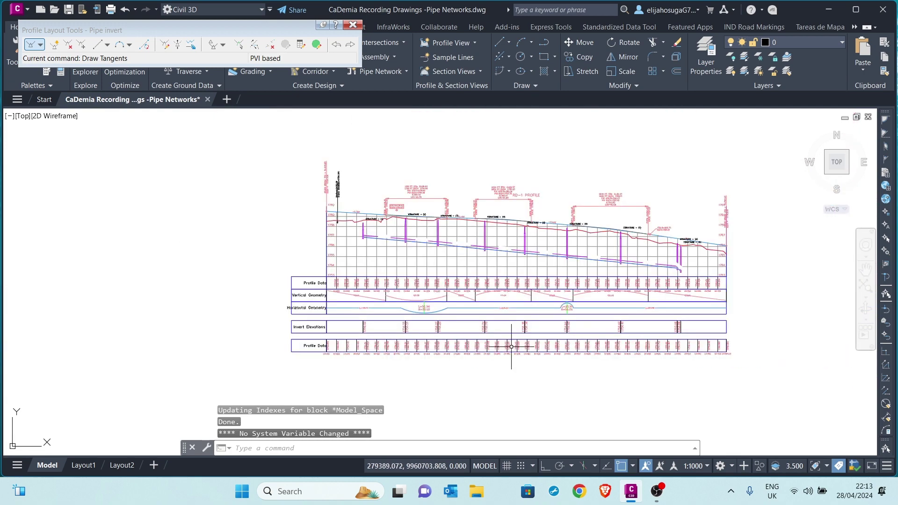
pyautogui.scroll(2, 356, 356)
pyautogui.scroll(5, 361, 340)
pyautogui.scroll(-3, 393, 345)
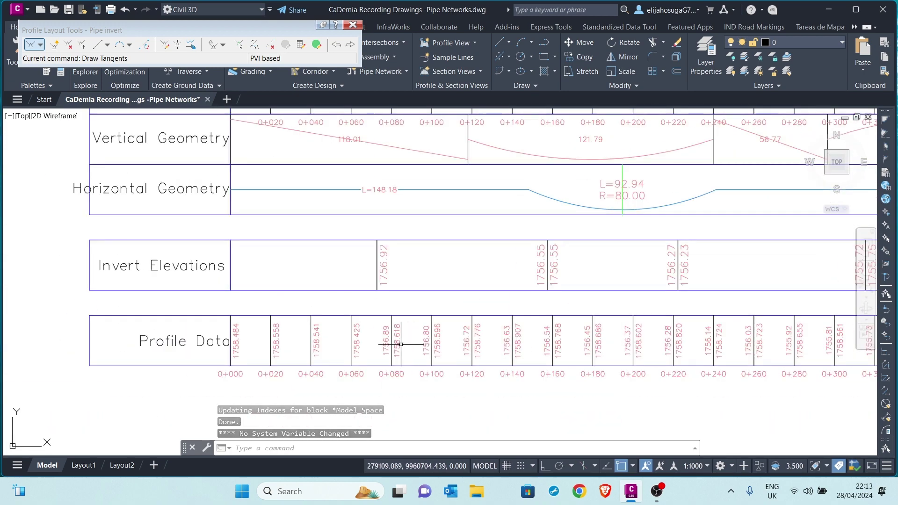
pyautogui.scroll(3, 466, 337)
pyautogui.scroll(-3, 401, 315)
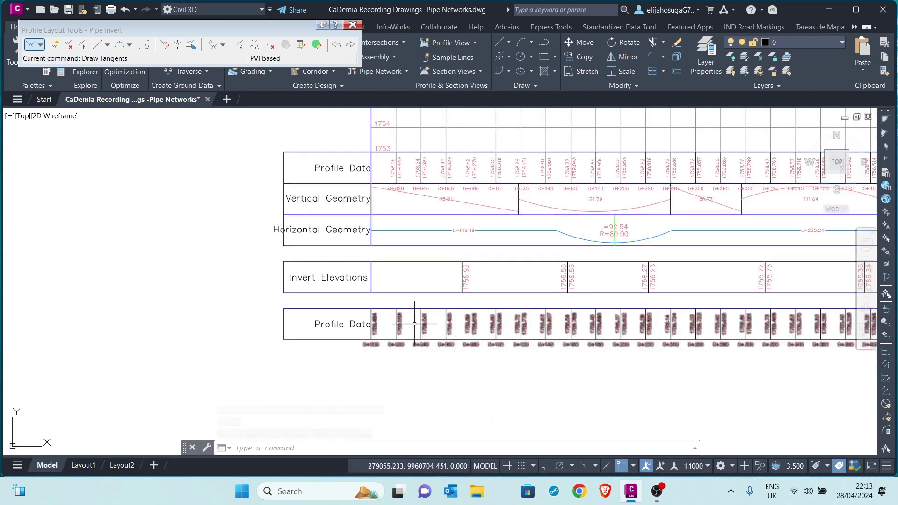
# Compare the elevation labels of the new Profile Data band with those in the Invert Elevations band above it
pyautogui.moveTo(421, 317); pyautogui.dragTo(425, 380, button='middle')
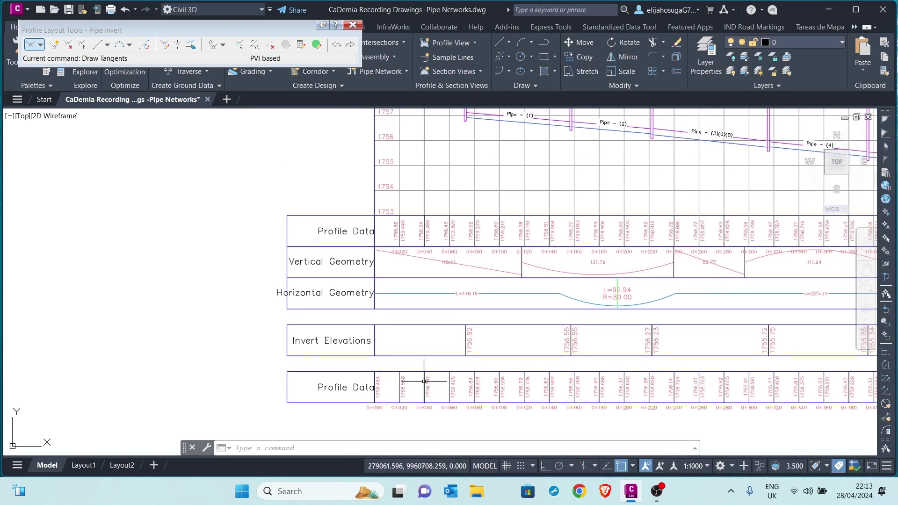
pyautogui.scroll(4, 398, 387)
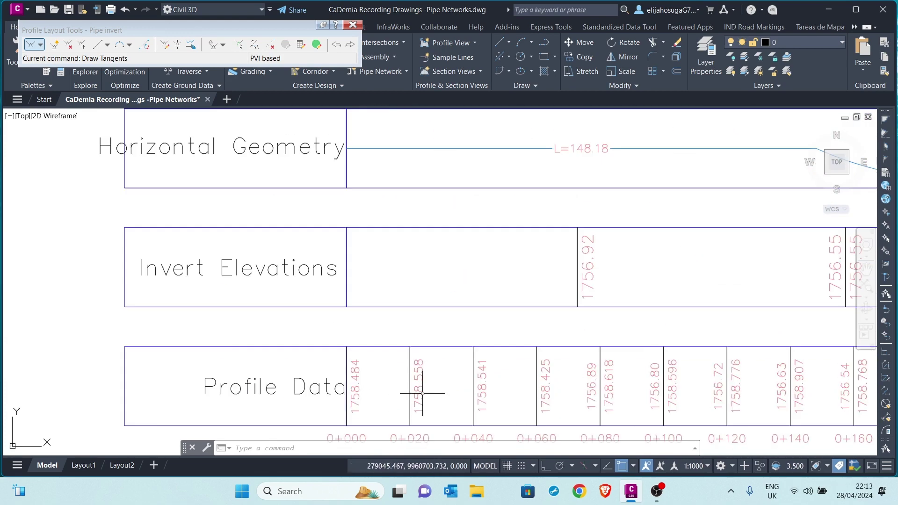
pyautogui.scroll(-6, 407, 387)
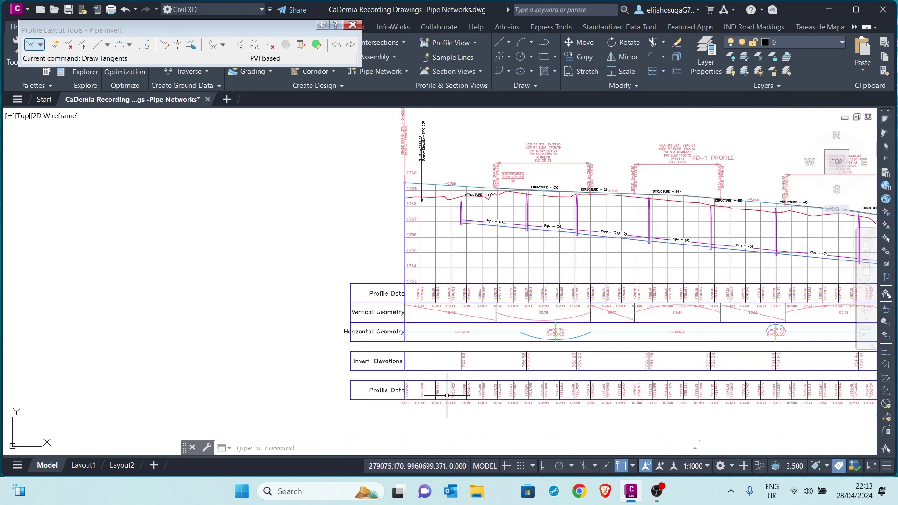
pyautogui.scroll(2, 442, 392)
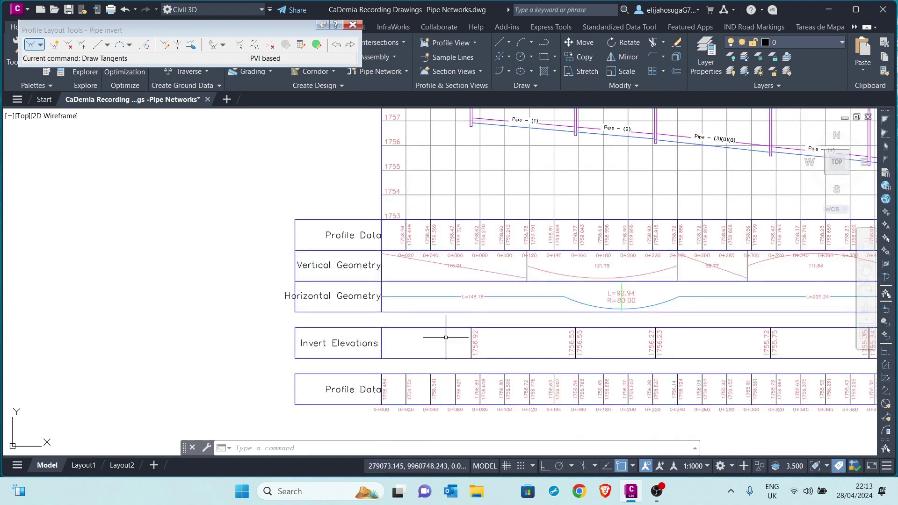
pyautogui.moveTo(446, 355); pyautogui.dragTo(432, 382, button='middle')
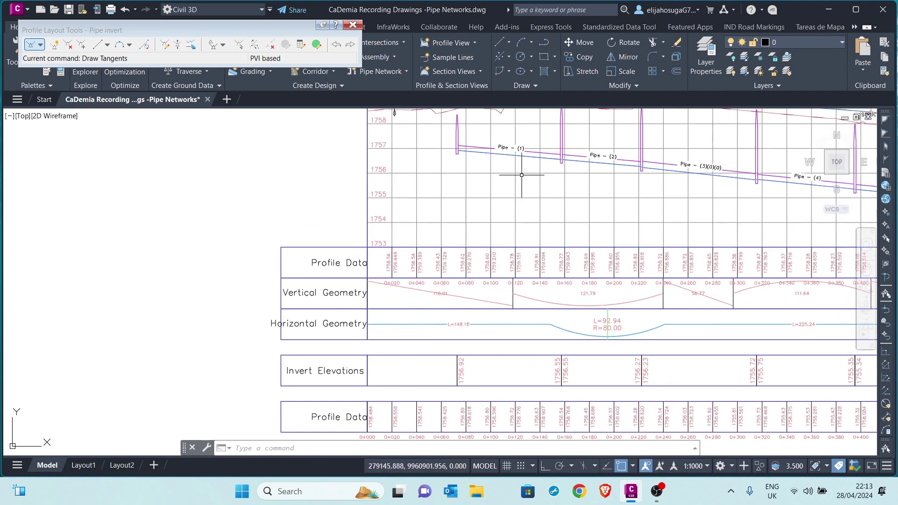
pyautogui.scroll(-5, 536, 159)
pyautogui.scroll(10, 505, 283)
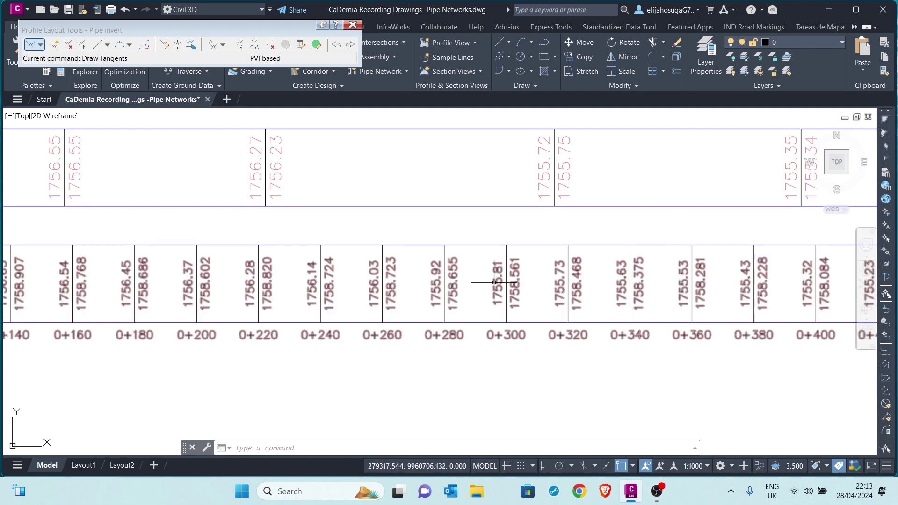
pyautogui.scroll(-3, 495, 257)
pyautogui.scroll(-1, 371, 341)
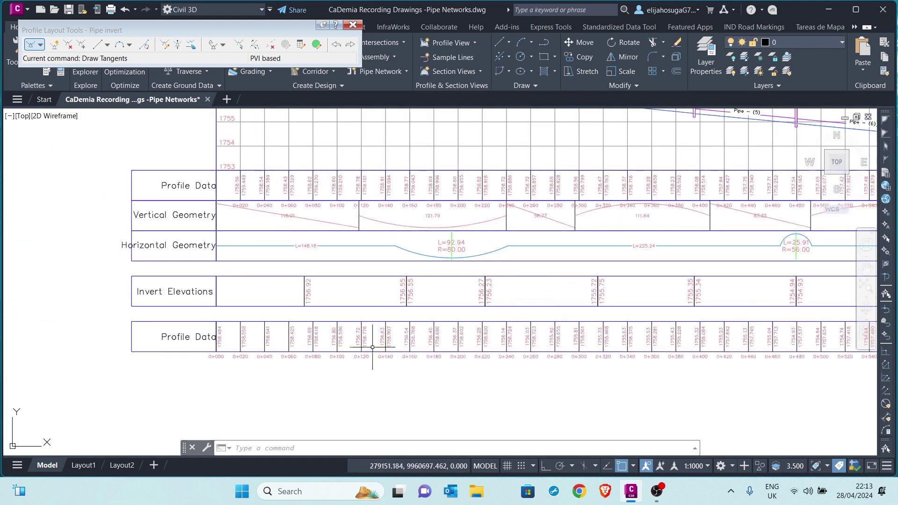
pyautogui.scroll(3, 309, 334)
pyautogui.scroll(4, 309, 334)
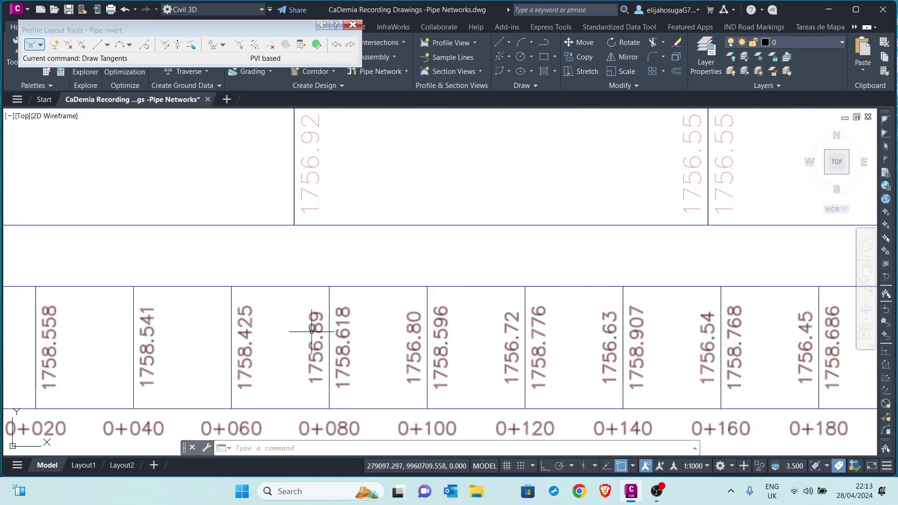
pyautogui.scroll(-4, 326, 328)
pyautogui.scroll(2, 299, 223)
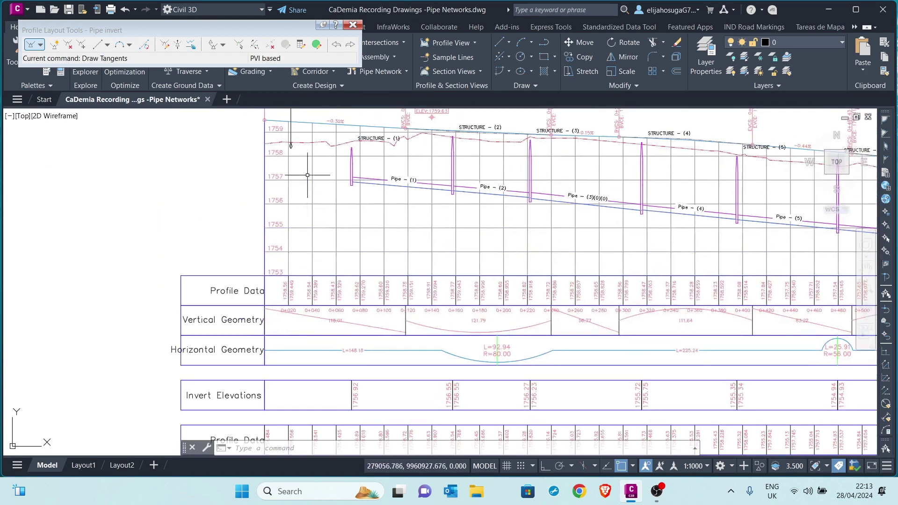
# Examine how the ground surface and pipe runs from STRUCTURE - (1) onward relate to the labels in the lowest Profile Data band
pyautogui.moveTo(311, 177); pyautogui.dragTo(303, 194, button='middle')
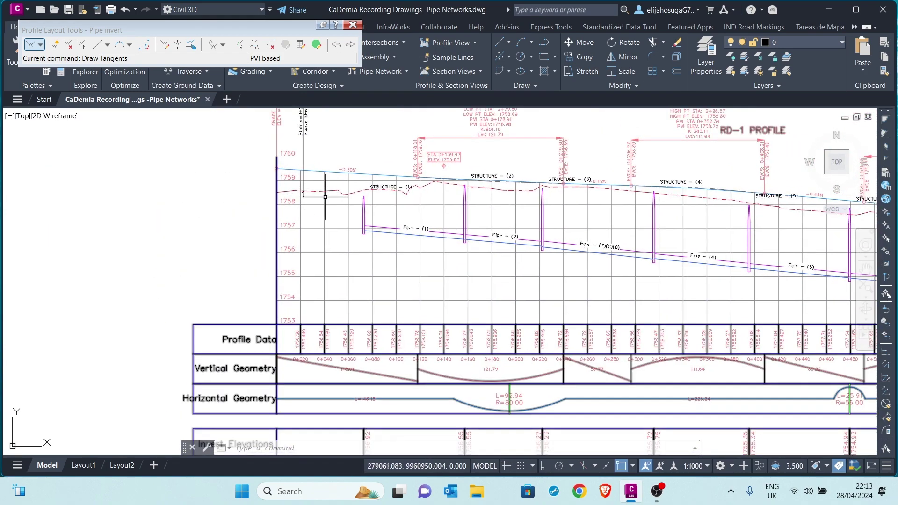
pyautogui.scroll(-4, 338, 194)
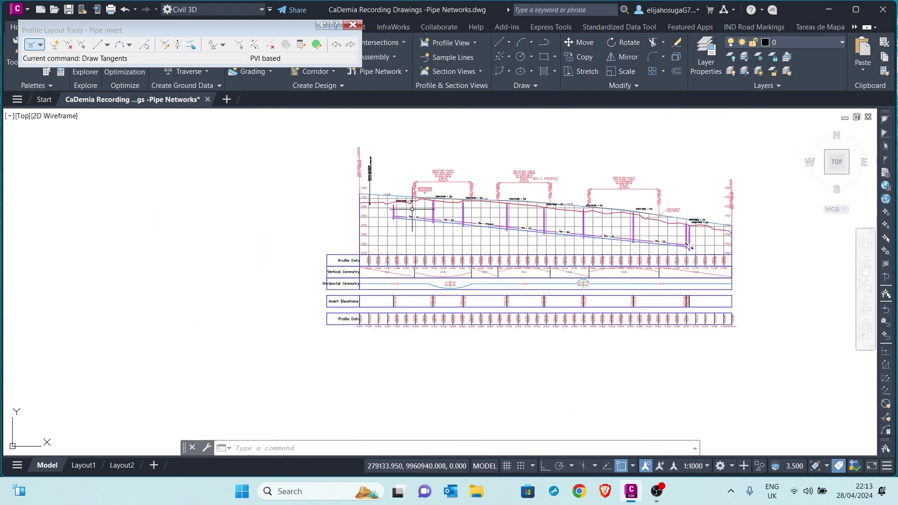
pyautogui.scroll(9, 387, 203)
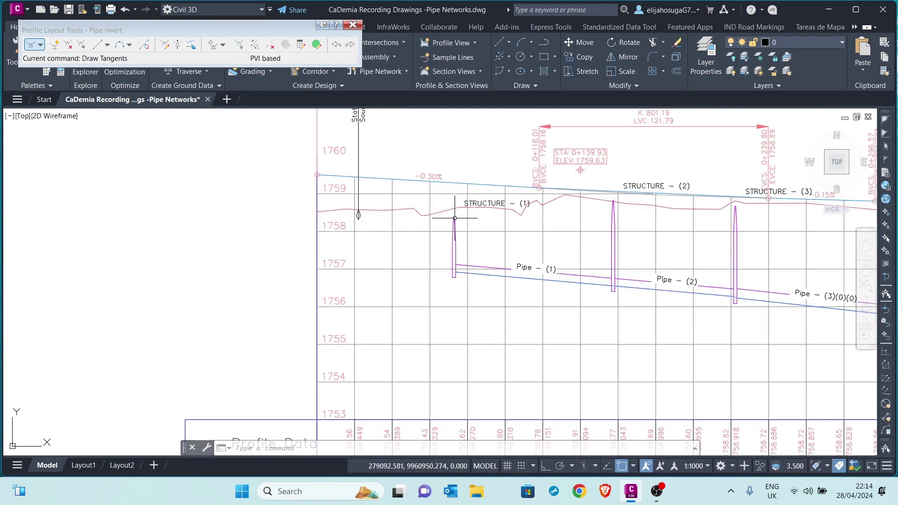
pyautogui.scroll(-5, 448, 220)
pyautogui.scroll(3, 458, 184)
pyautogui.scroll(4, 445, 336)
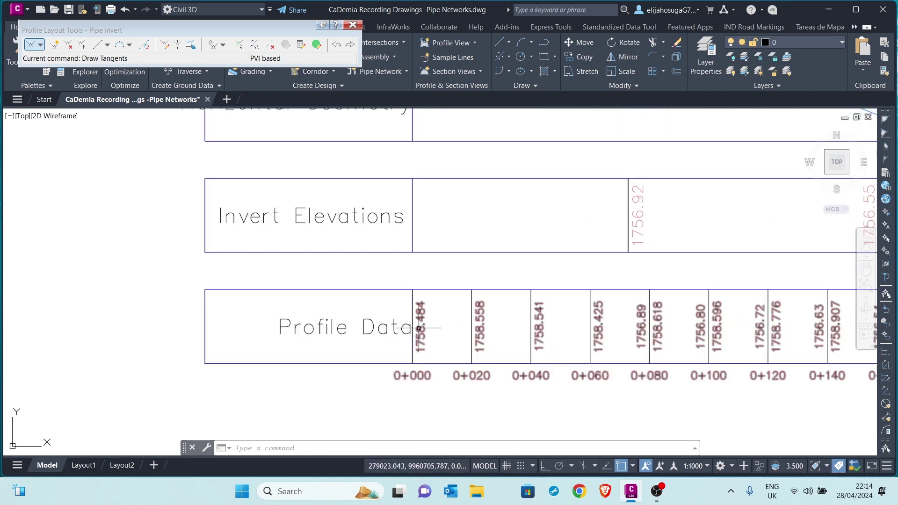
pyautogui.scroll(2, 687, 347)
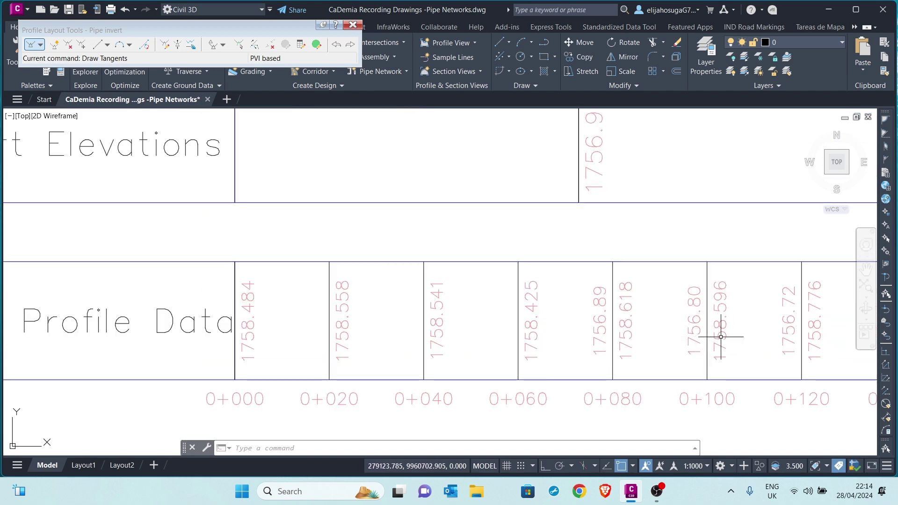
pyautogui.scroll(-2, 463, 345)
pyautogui.scroll(-6, 480, 327)
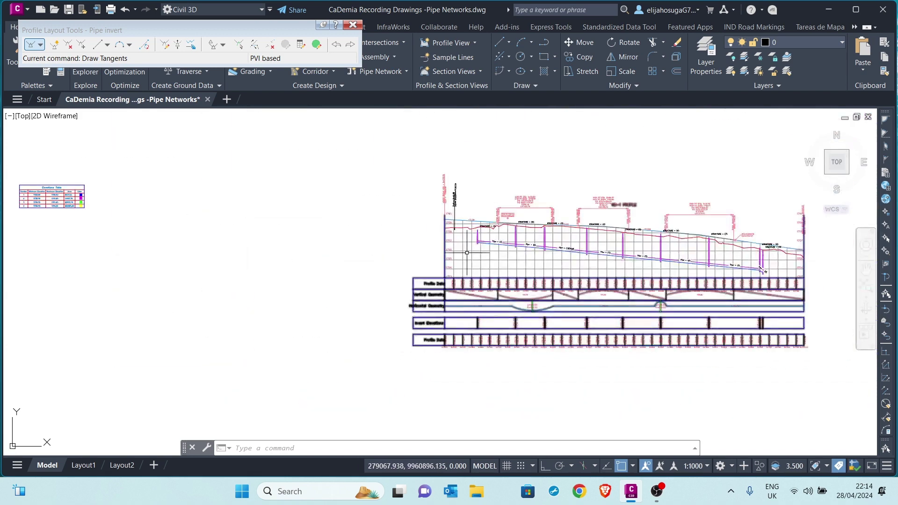
pyautogui.scroll(2, 505, 318)
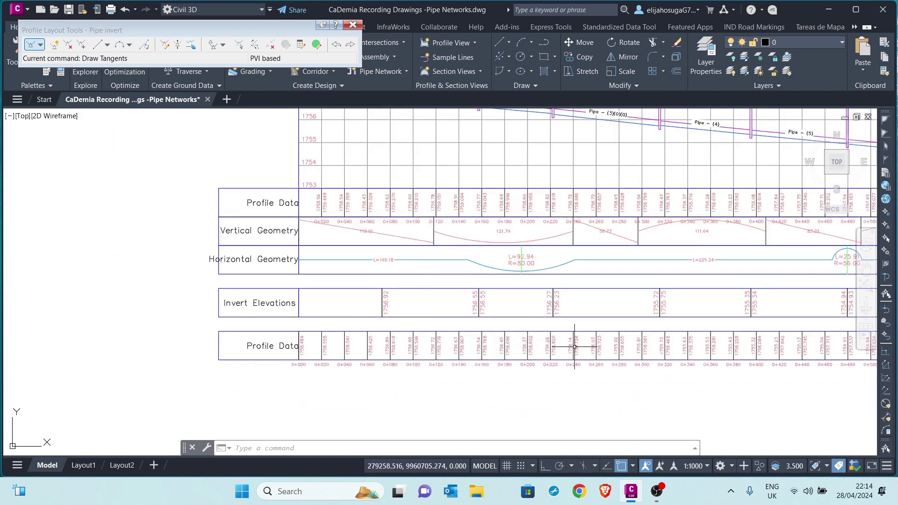
pyautogui.moveTo(421, 241); pyautogui.dragTo(446, 345, button='middle')
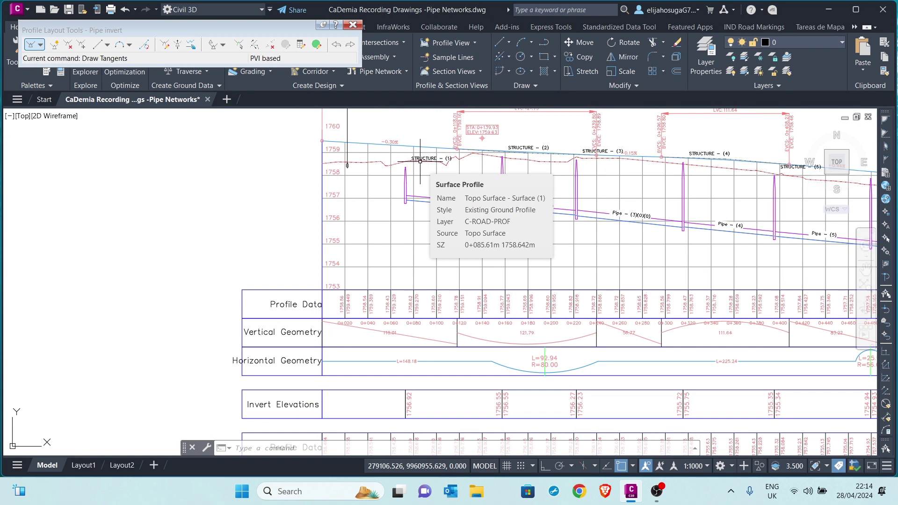
pyautogui.moveTo(407, 226); pyautogui.dragTo(399, 200, button='middle')
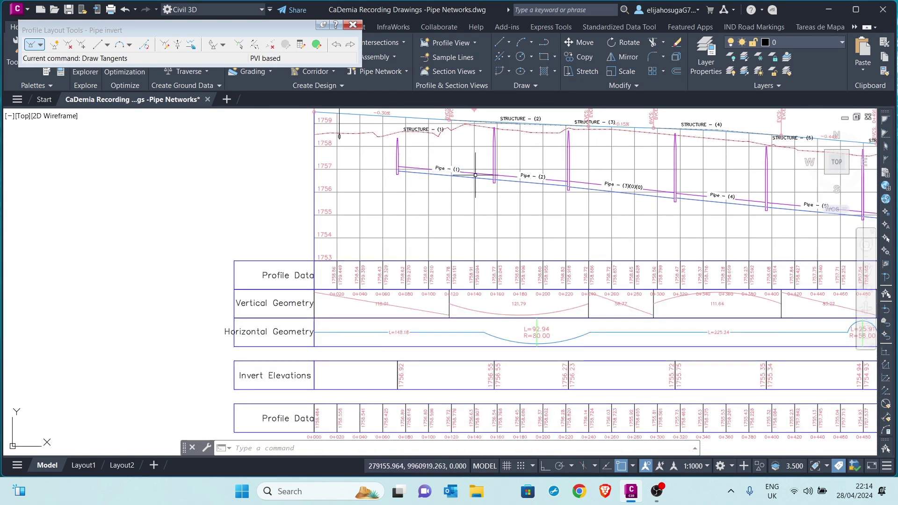
pyautogui.scroll(-2, 480, 201)
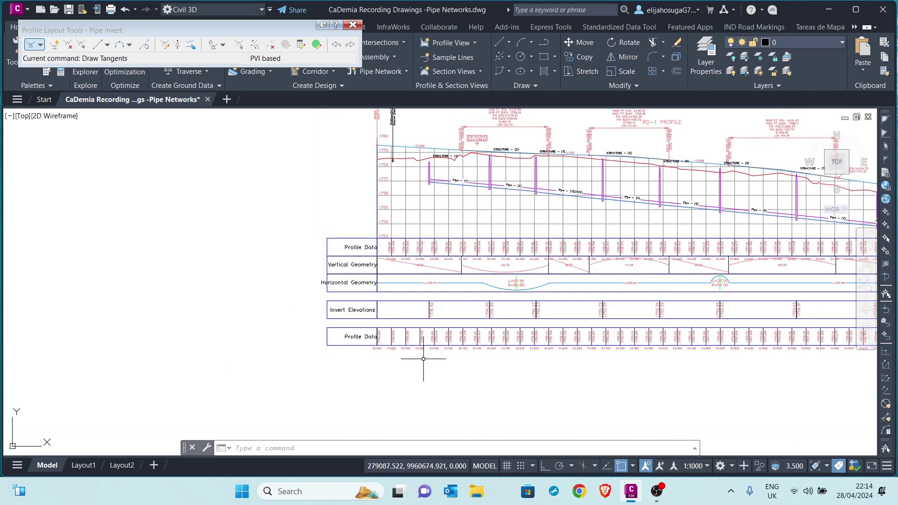
pyautogui.scroll(6, 411, 358)
pyautogui.scroll(-6, 337, 327)
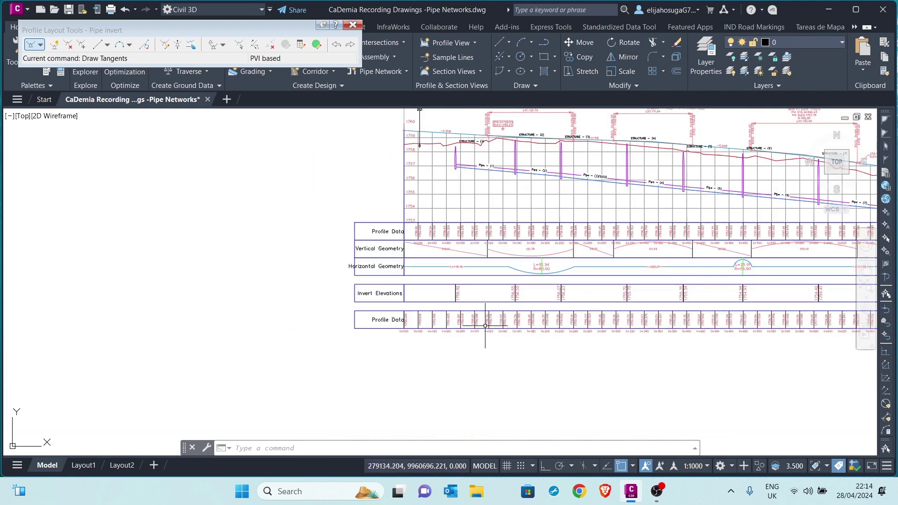
# In the profile view's properties, start a copy of the Elevations and Stations style for the lowest Profile Data band
pyautogui.scroll(4, 470, 319)
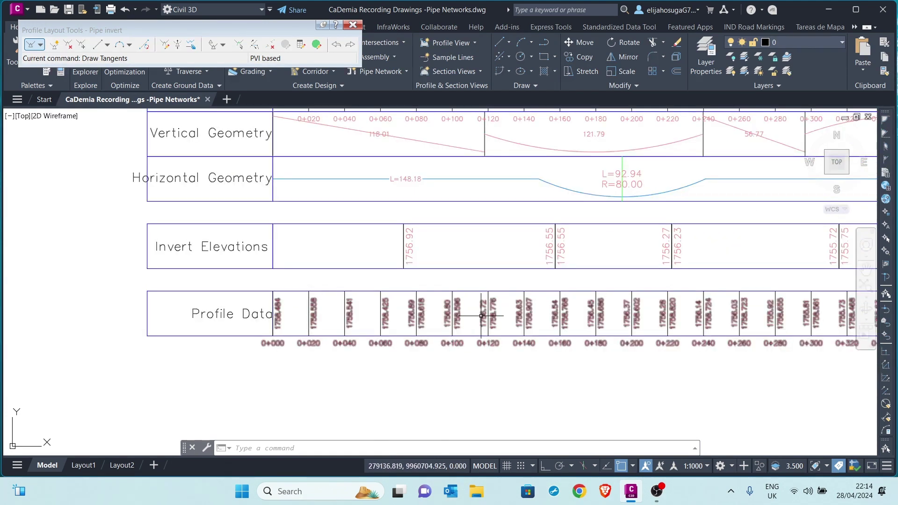
pyautogui.click(482, 316)
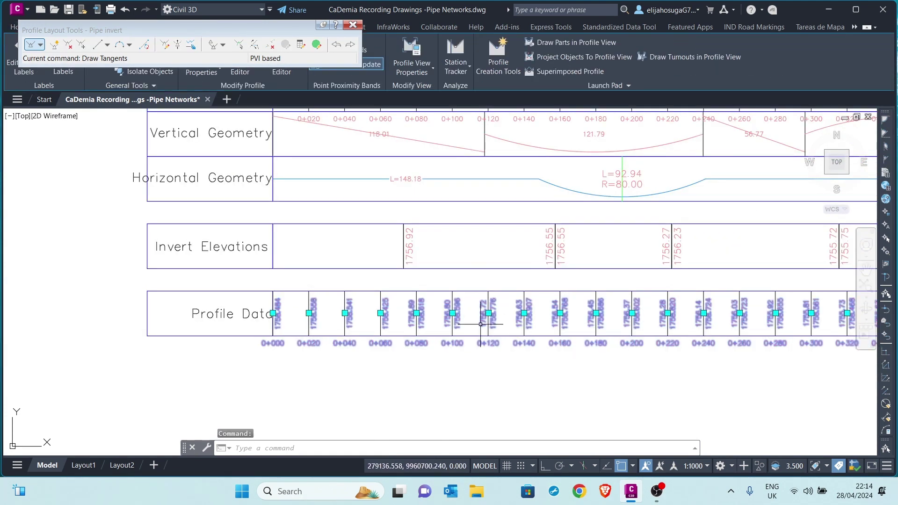
pyautogui.rightClick(473, 307)
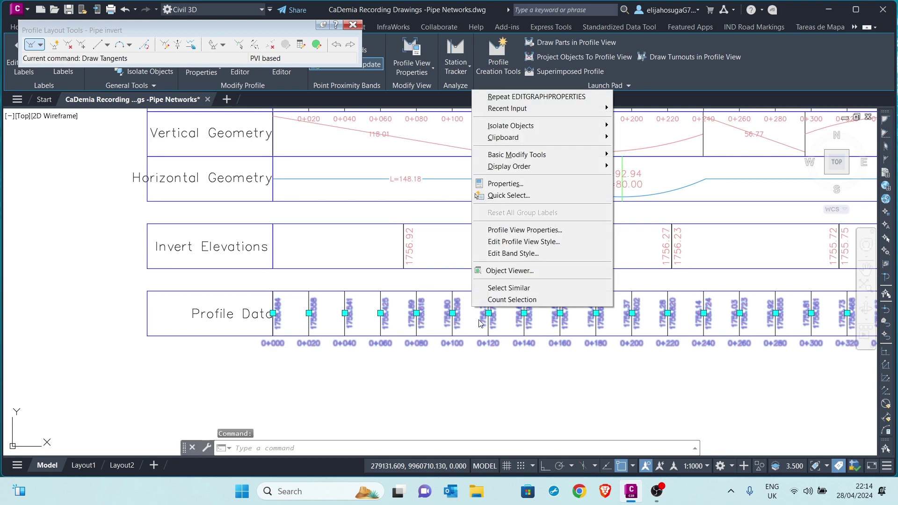
pyautogui.click(513, 230)
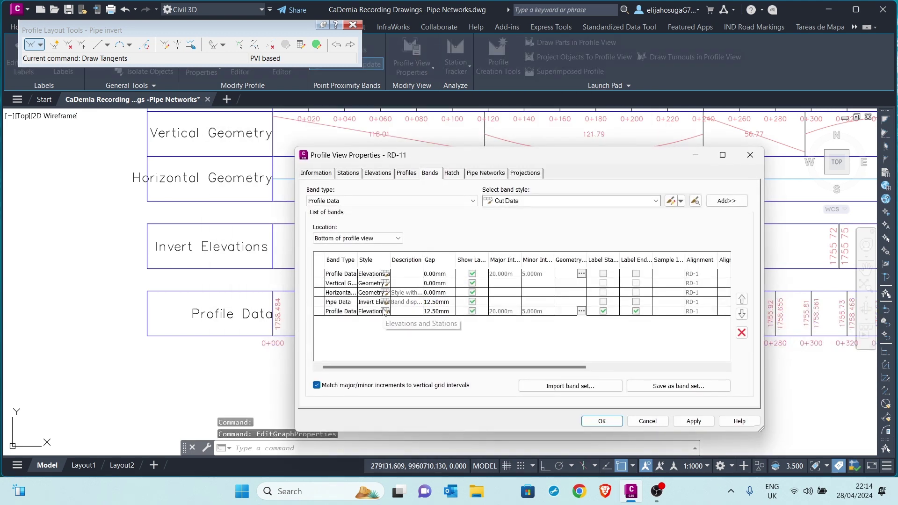
pyautogui.click(389, 313)
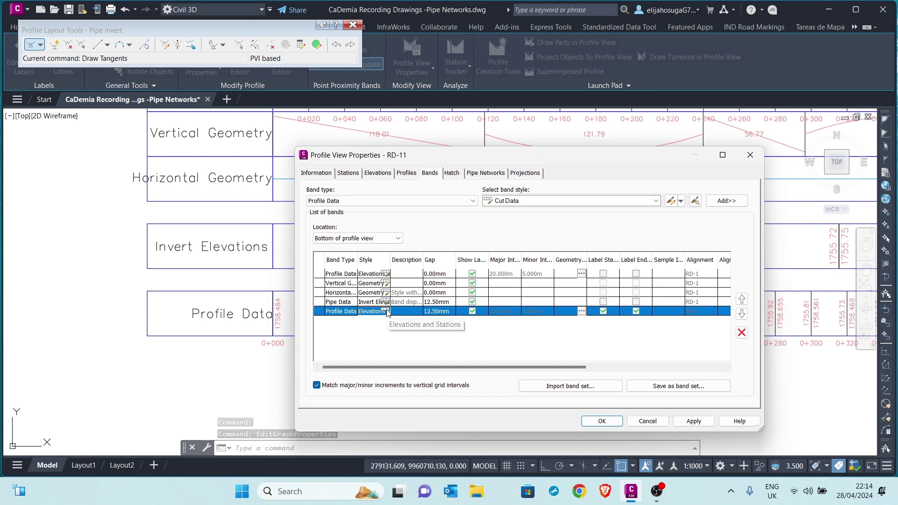
pyautogui.click(386, 312)
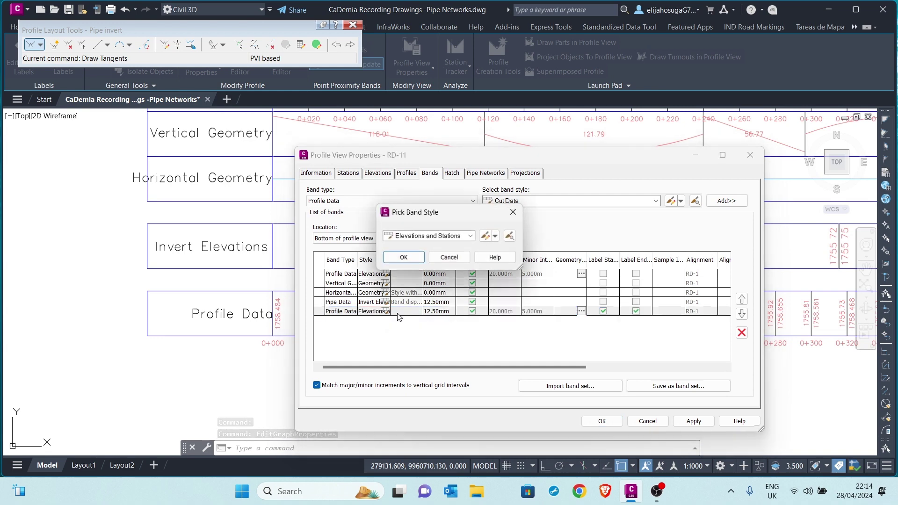
pyautogui.click(497, 238)
pyautogui.click(519, 259)
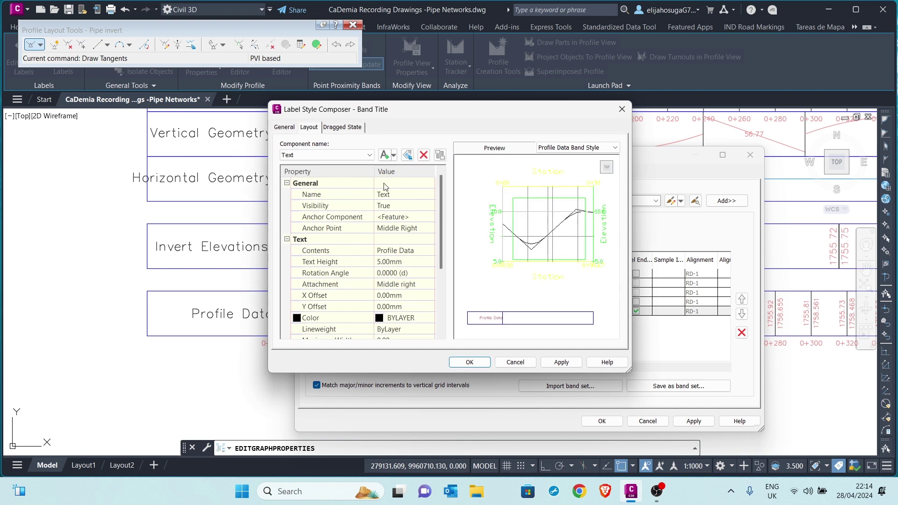
# Set the copied band style's title text to "Pipe inverts" and accept the title label
pyautogui.click(418, 253)
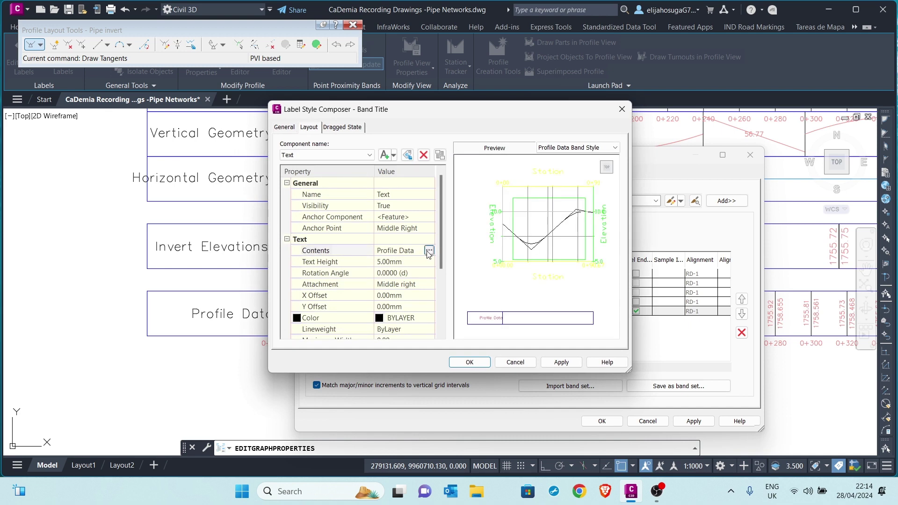
pyautogui.click(428, 250)
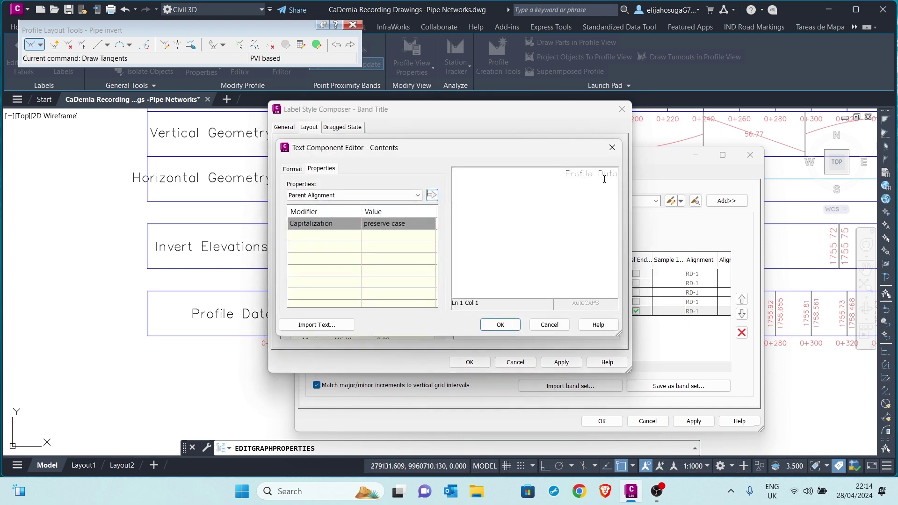
pyautogui.moveTo(618, 173); pyautogui.dragTo(563, 172)
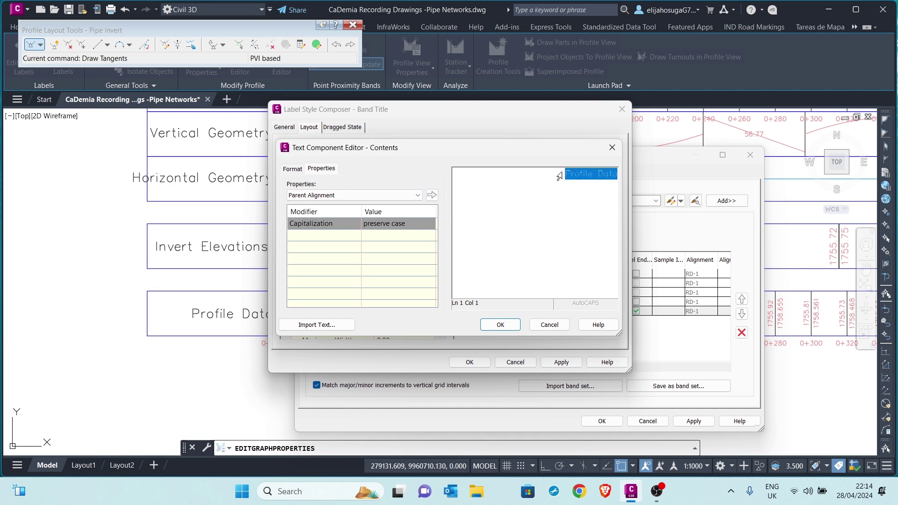
pyautogui.write('Pipe inverts')
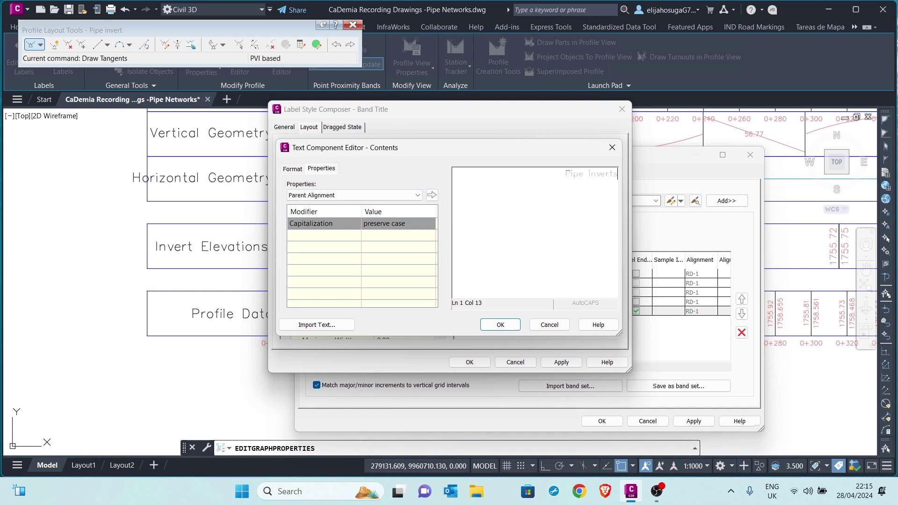
pyautogui.click(502, 328)
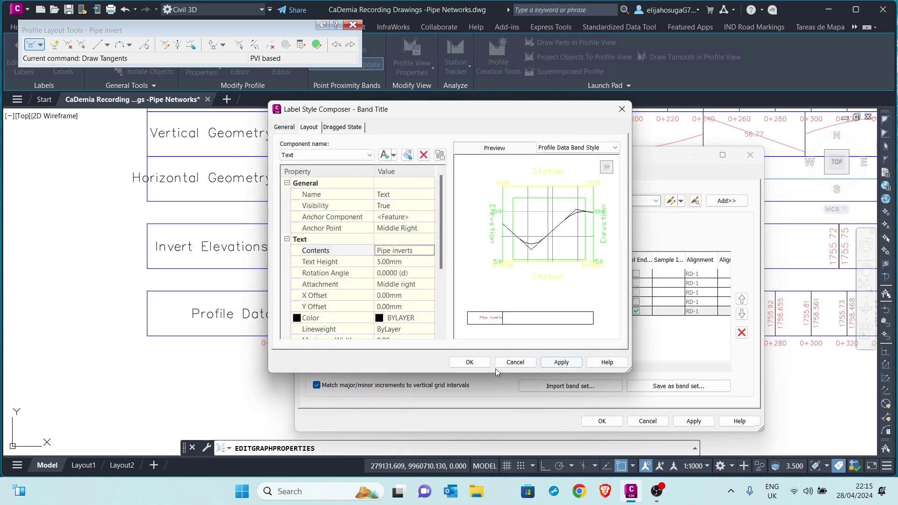
pyautogui.click(470, 362)
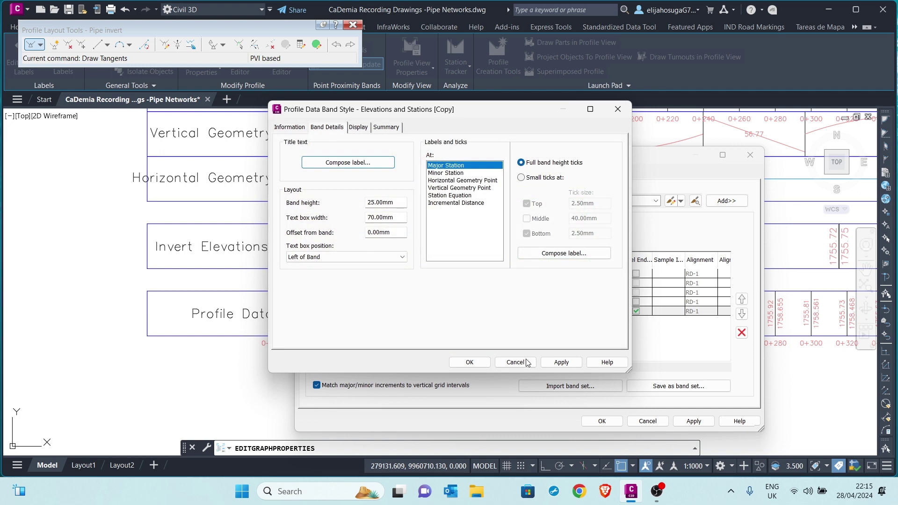
# In the copied band style's Major Station label, set the Station Value component's visibility to False
pyautogui.click(573, 254)
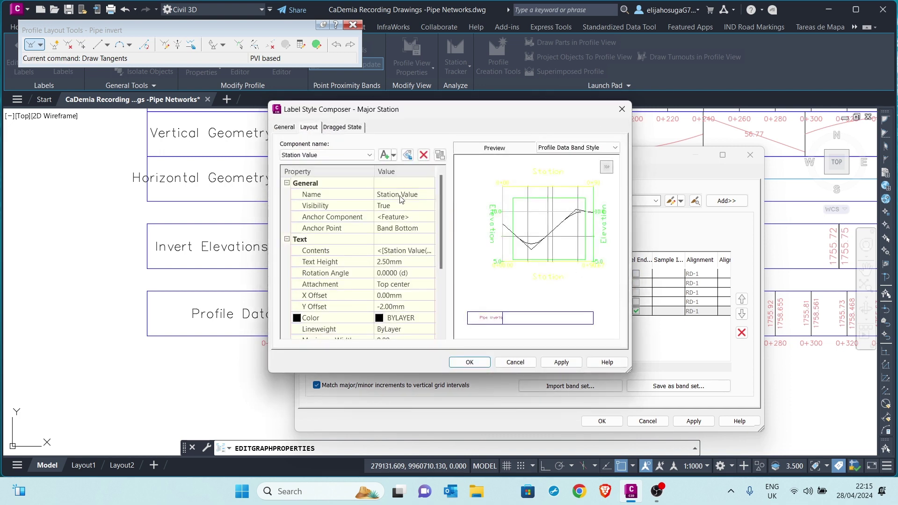
pyautogui.click(399, 206)
pyautogui.click(397, 205)
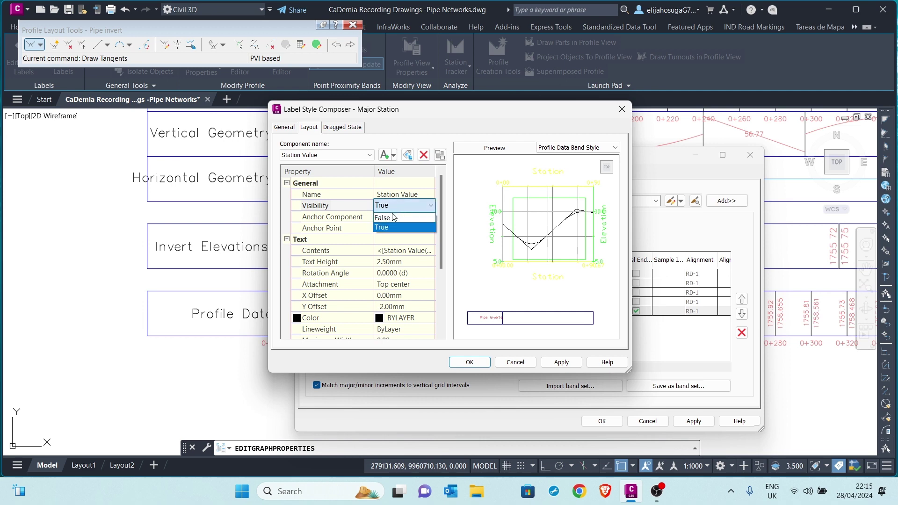
pyautogui.click(385, 218)
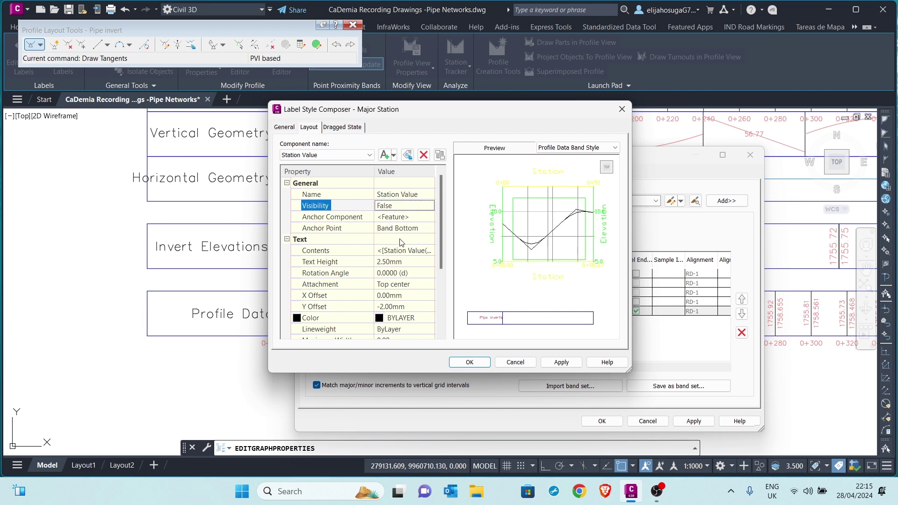
# Set the FG Elevation component's visibility to False and accept the Major Station label
pyautogui.click(336, 155)
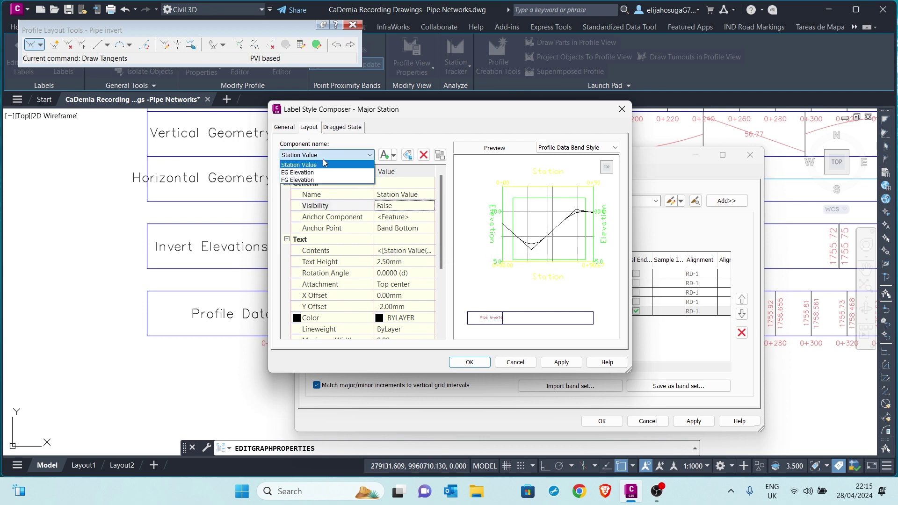
pyautogui.click(300, 181)
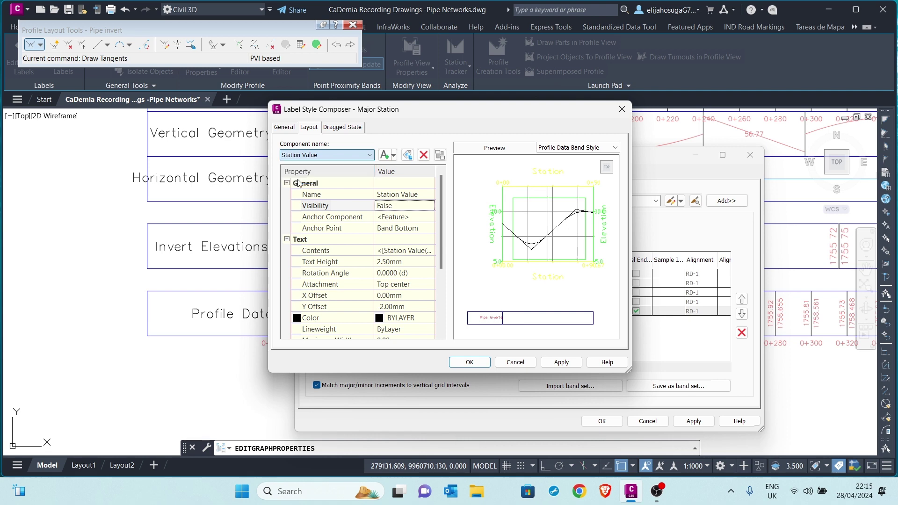
pyautogui.click(380, 206)
pyautogui.click(382, 206)
pyautogui.click(386, 219)
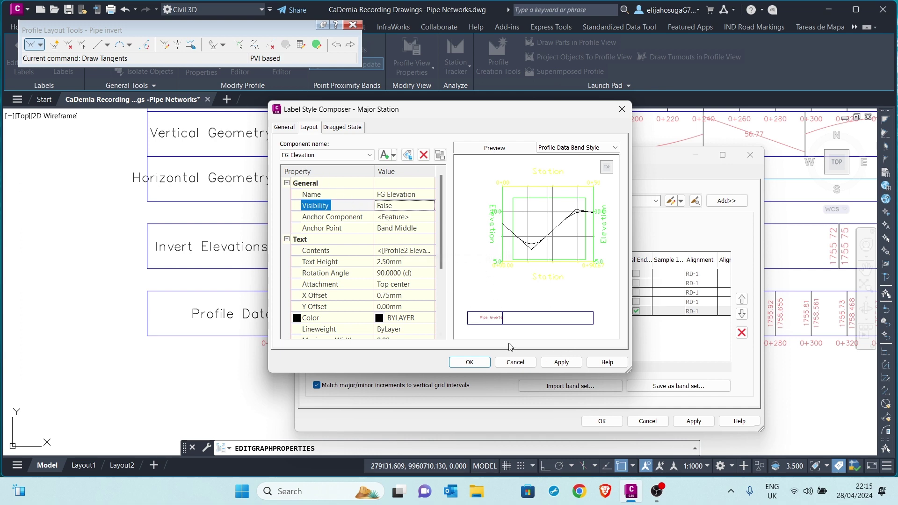
pyautogui.click(562, 362)
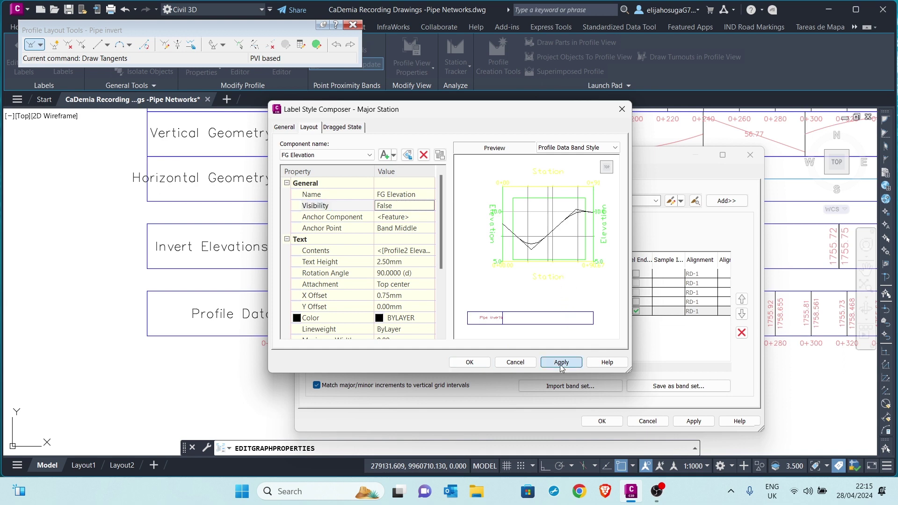
pyautogui.click(470, 363)
# Accept the copied band style for the lowest Profile Data band and apply the profile view properties
pyautogui.click(562, 362)
pyautogui.click(470, 362)
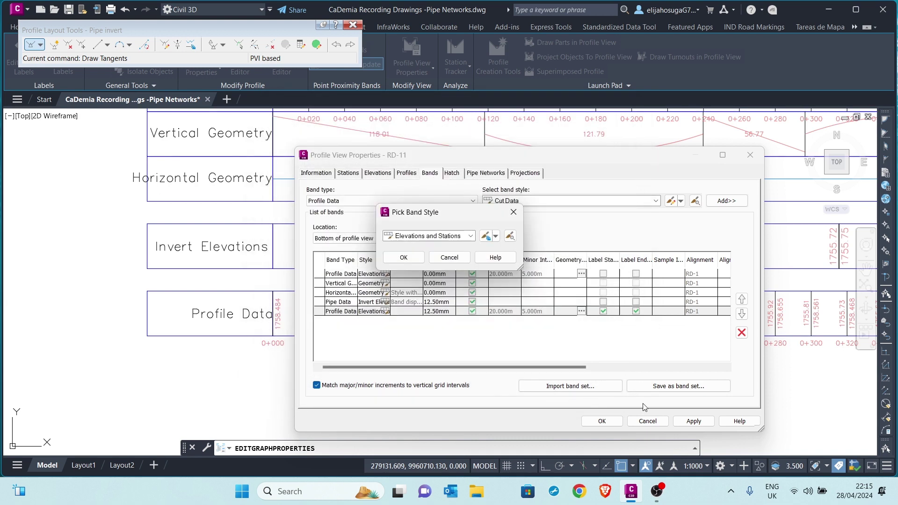
pyautogui.click(412, 257)
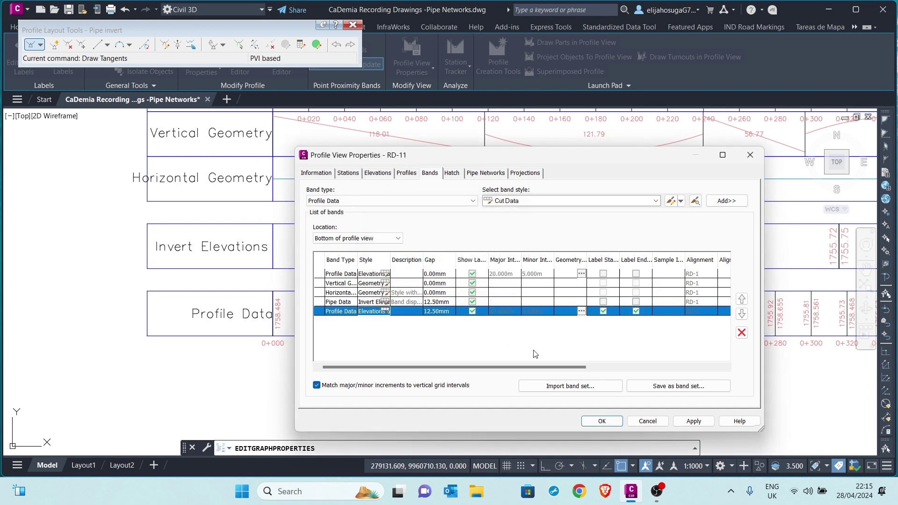
pyautogui.click(693, 421)
pyautogui.click(602, 422)
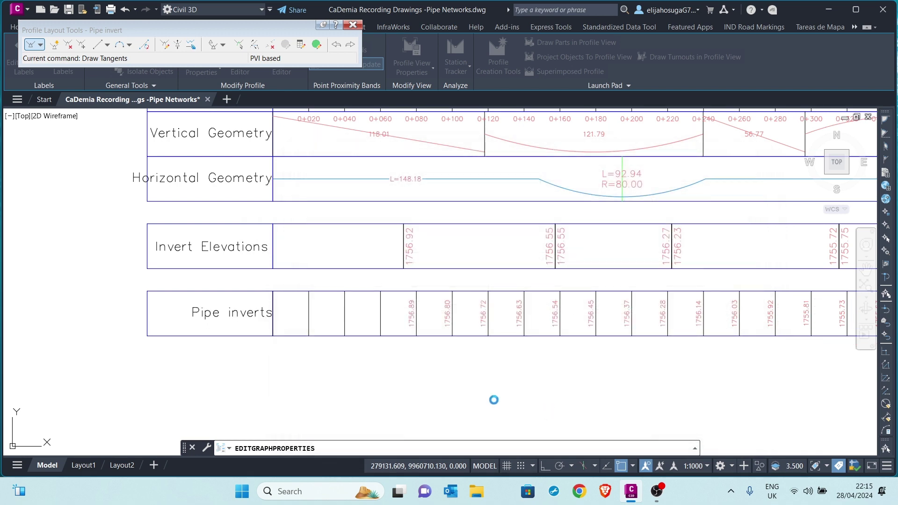
# Examine the Pipe inverts band's labels along the profile view against the pipe runs and the Invert Elevations band
pyautogui.scroll(-4, 422, 312)
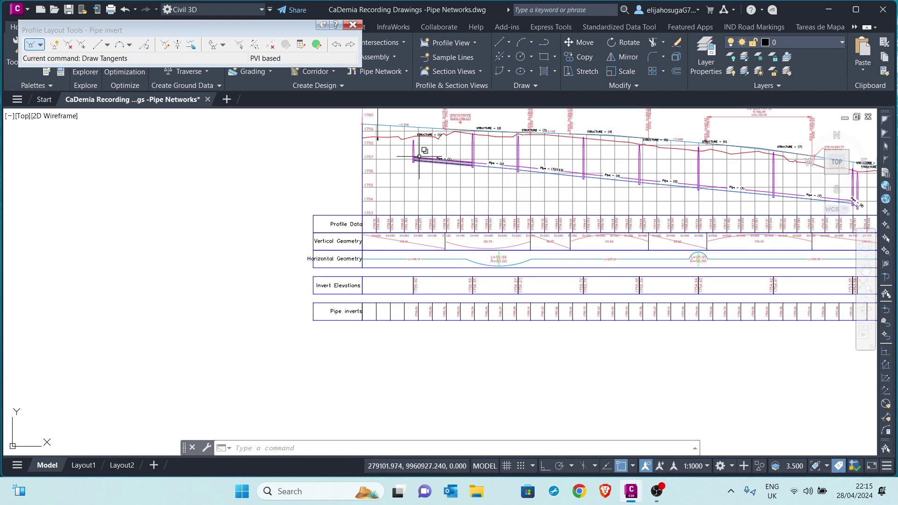
pyautogui.scroll(4, 421, 310)
pyautogui.scroll(1, 407, 308)
pyautogui.scroll(-3, 423, 251)
pyautogui.moveTo(423, 251); pyautogui.dragTo(424, 256, button='middle')
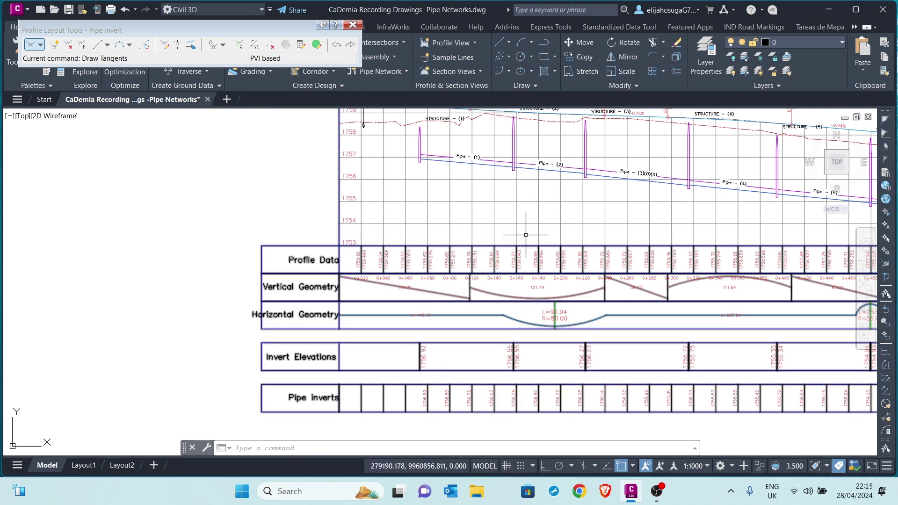
pyautogui.moveTo(500, 274); pyautogui.dragTo(484, 188, button='middle')
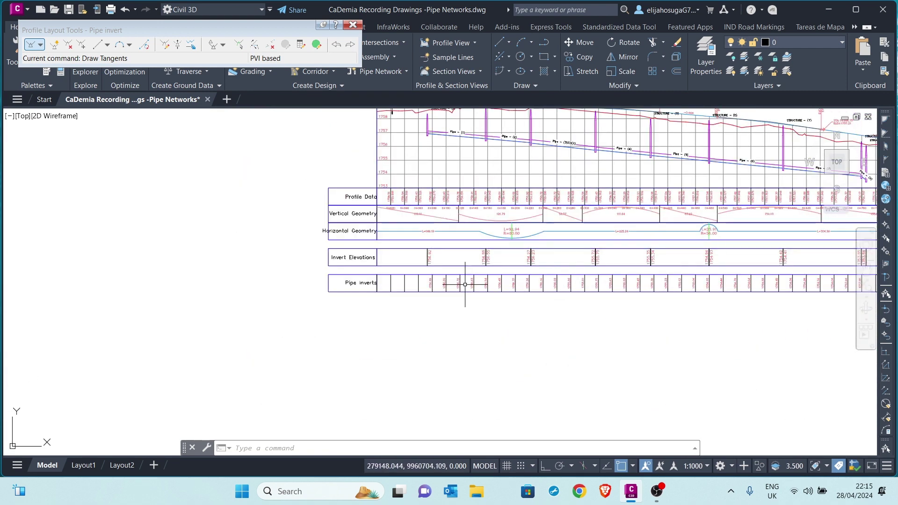
pyautogui.scroll(5, 468, 286)
pyautogui.scroll(-3, 428, 269)
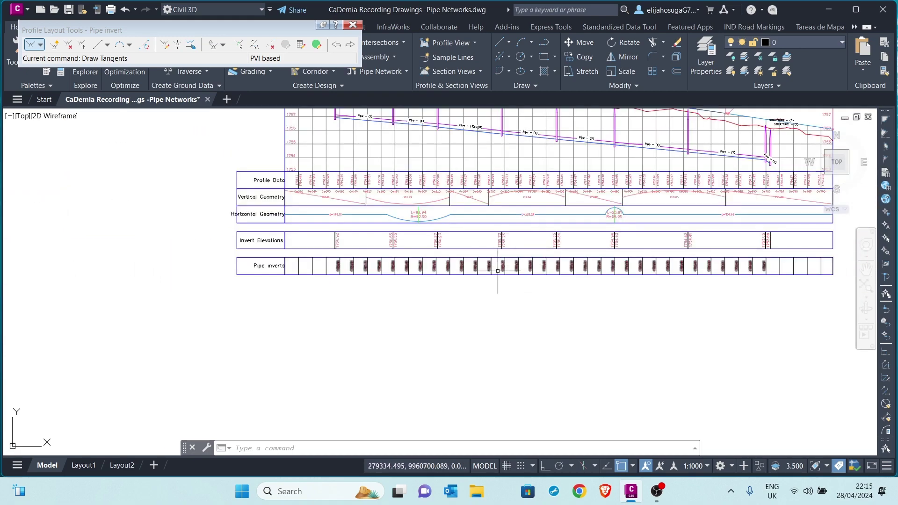
pyautogui.scroll(3, 510, 266)
pyautogui.scroll(-5, 608, 302)
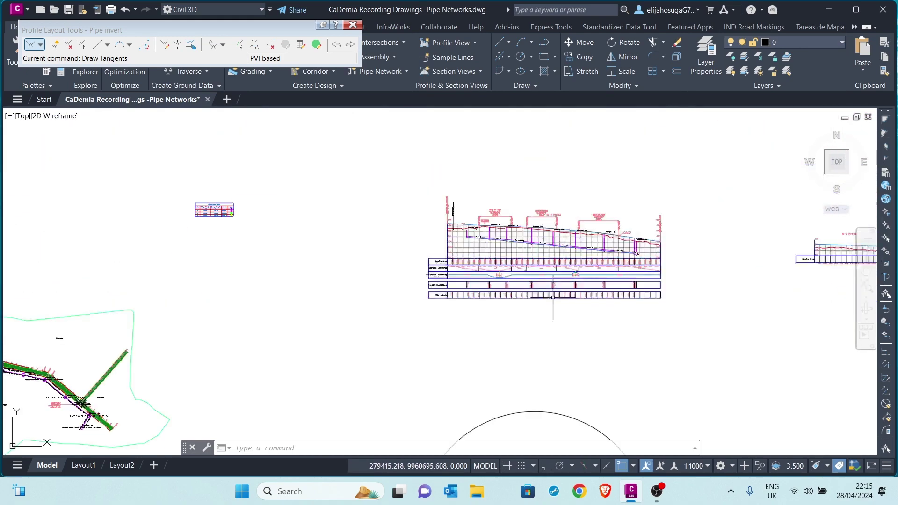
pyautogui.scroll(4, 557, 301)
pyautogui.scroll(6, 329, 309)
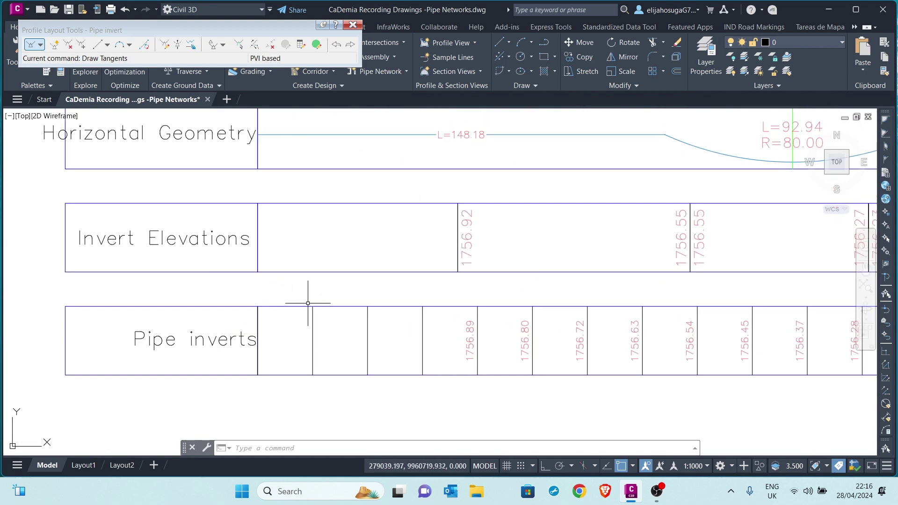
pyautogui.scroll(-4, 407, 290)
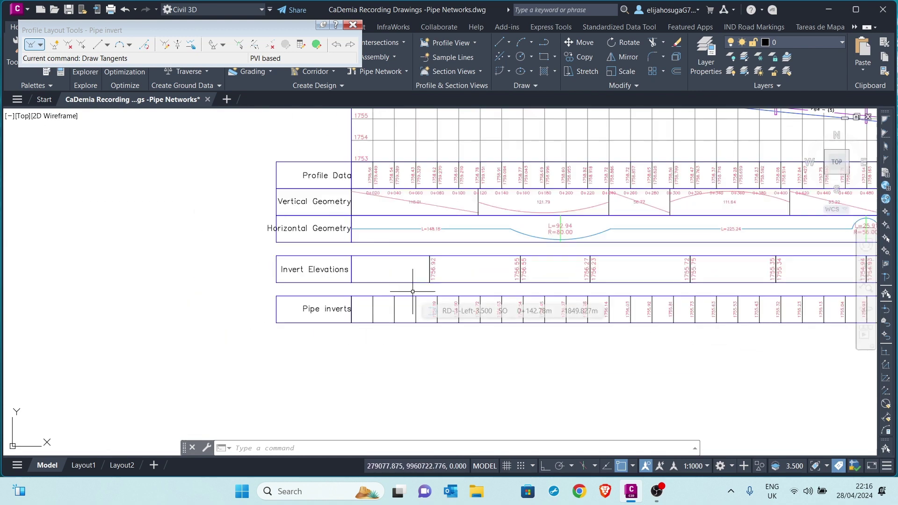
# In the profile view's properties, set the gap of the Pipe Data band to 0 mm
pyautogui.click(502, 148)
pyautogui.rightClick(502, 149)
pyautogui.click(561, 274)
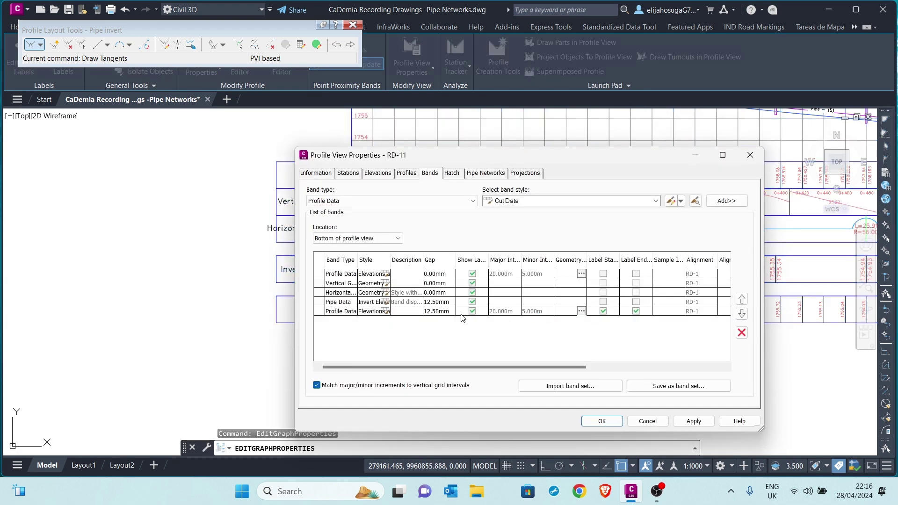
pyautogui.click(435, 303)
pyautogui.rightClick(445, 304)
pyautogui.click(425, 327)
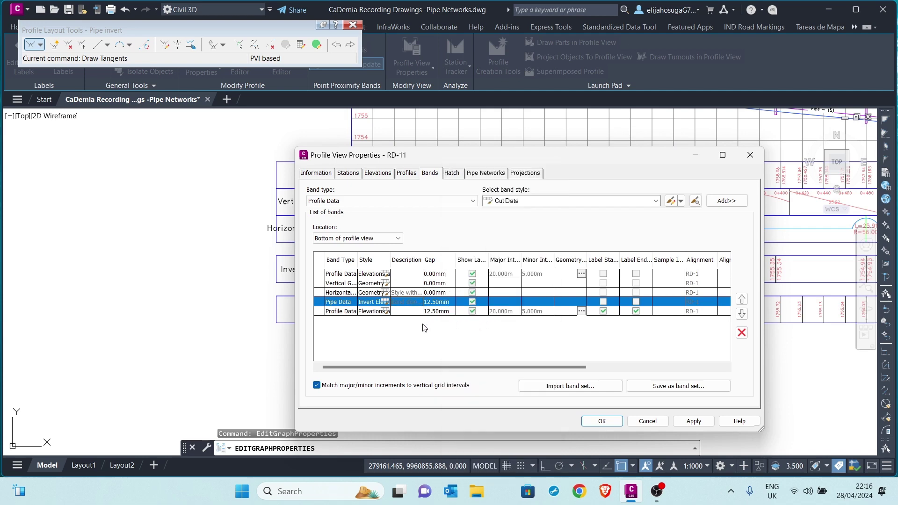
pyautogui.click(444, 303)
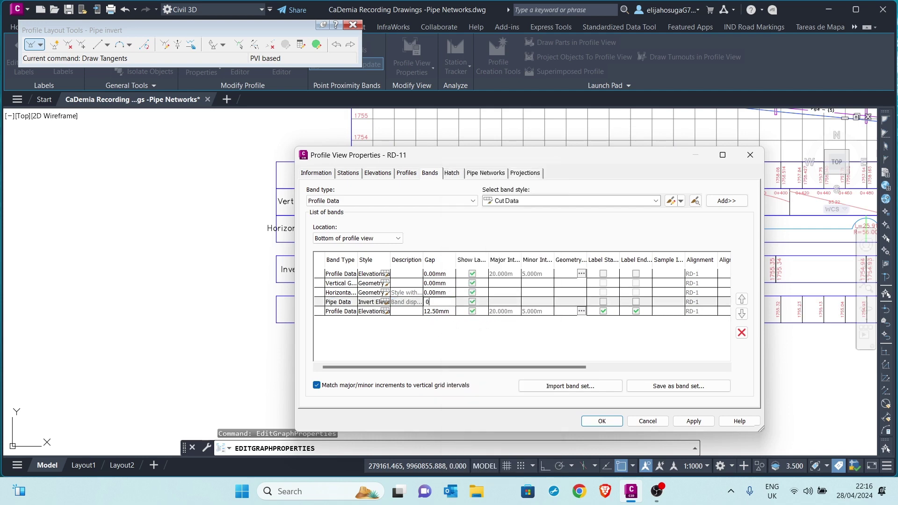
pyautogui.write('0')
pyautogui.press('Return')
# Set the gap of the lowest Profile Data band to 0 mm and apply the band changes
pyautogui.click(445, 312)
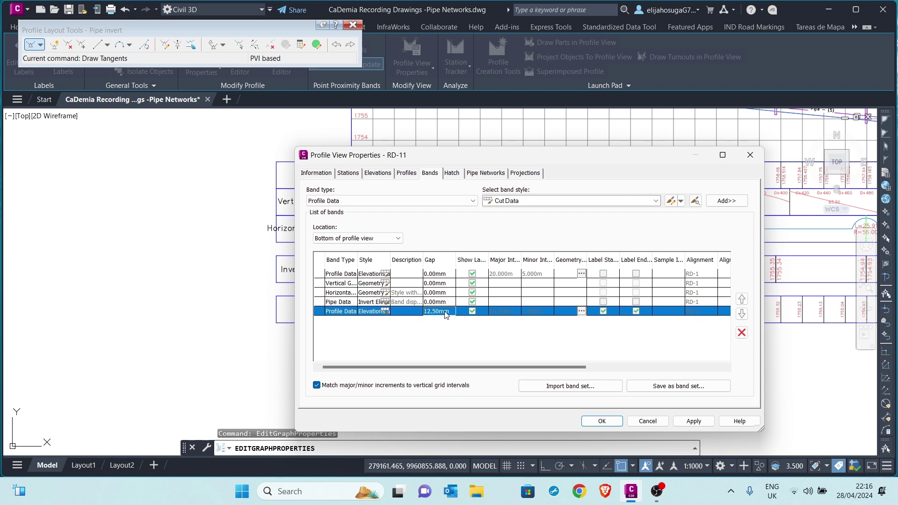
pyautogui.click(445, 313)
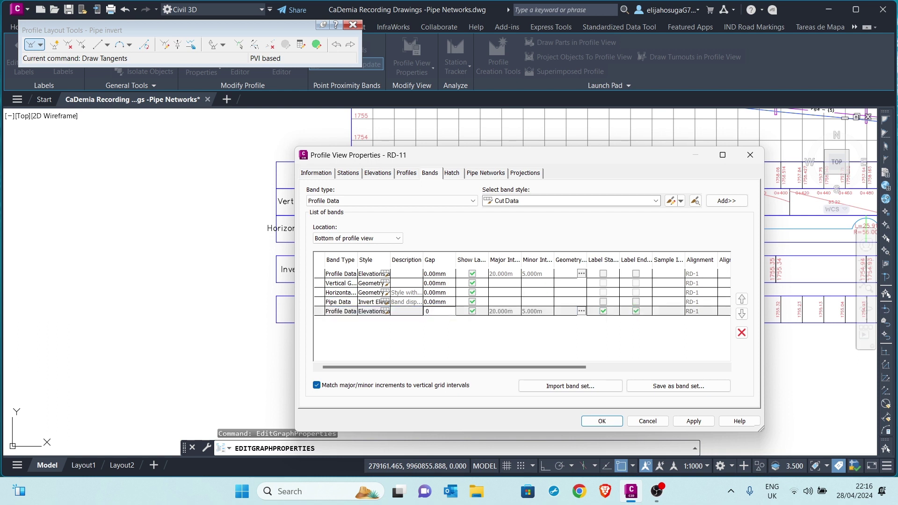
pyautogui.write('0')
pyautogui.click(696, 424)
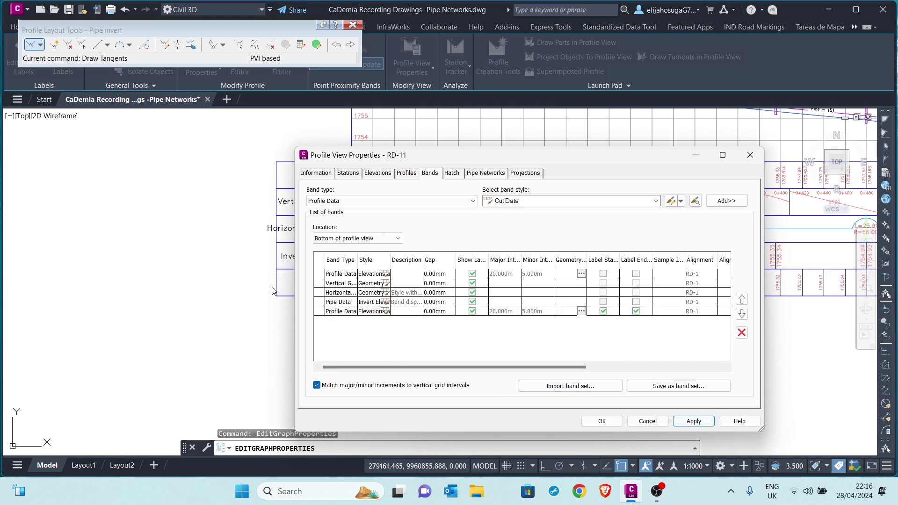
# In the lowest Profile Data band's style, set the title label's anchor point to Middle Left
pyautogui.moveTo(567, 159); pyautogui.dragTo(589, 161)
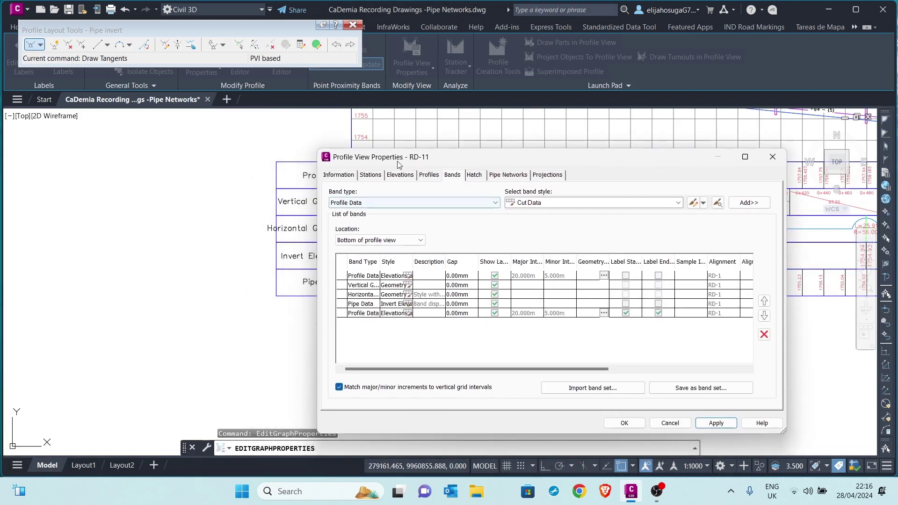
pyautogui.moveTo(435, 159); pyautogui.dragTo(566, 155)
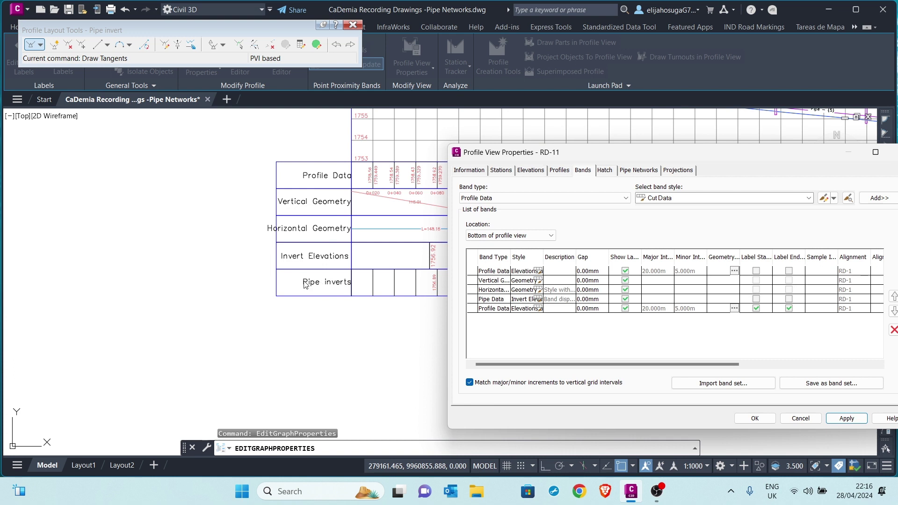
pyautogui.click(538, 309)
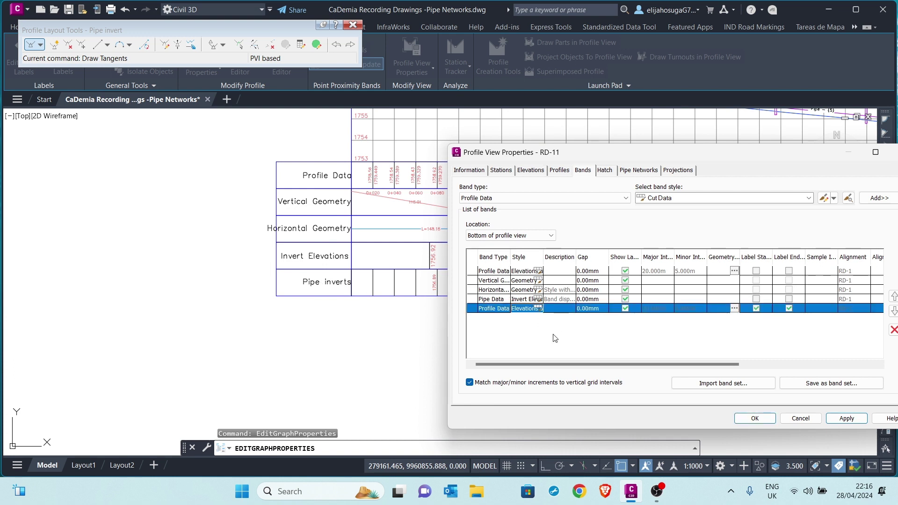
pyautogui.click(539, 308)
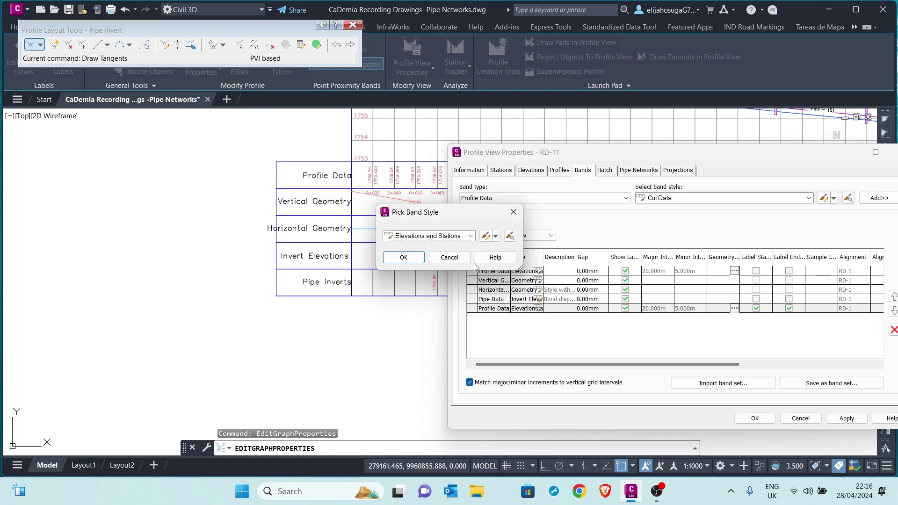
pyautogui.click(486, 237)
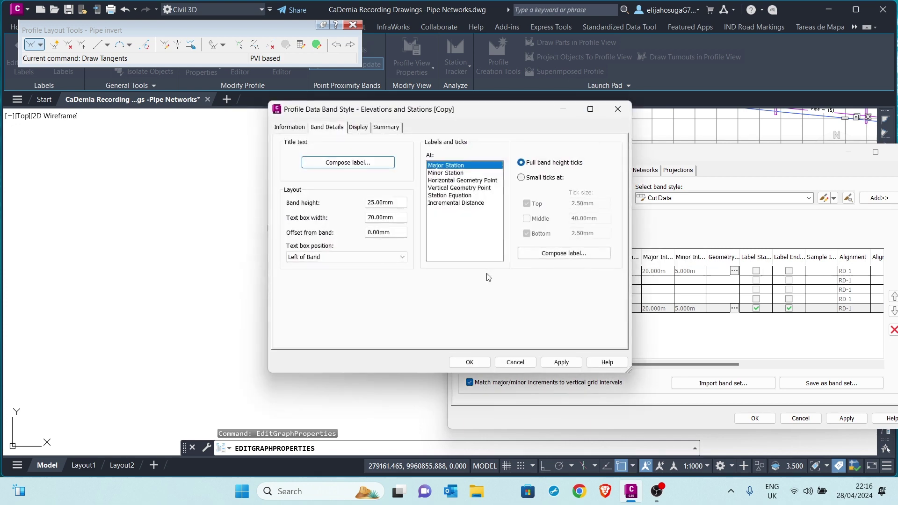
pyautogui.click(358, 164)
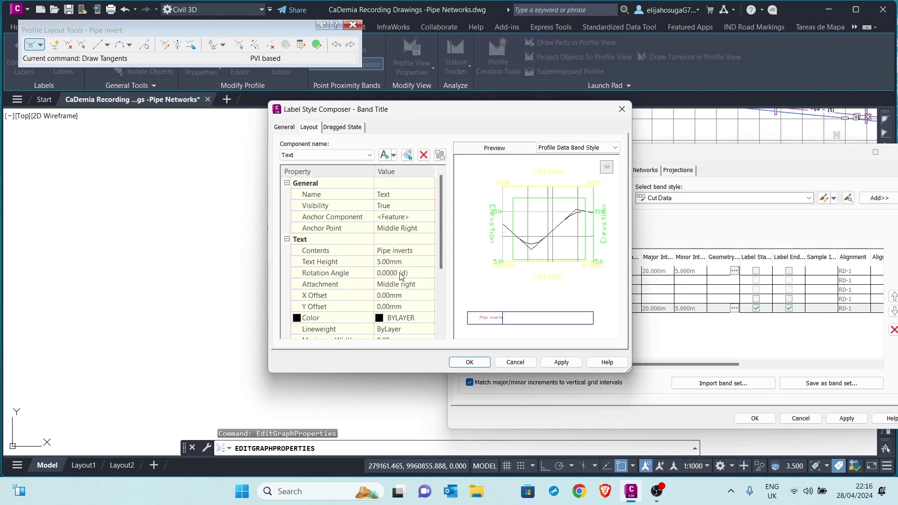
pyautogui.click(388, 229)
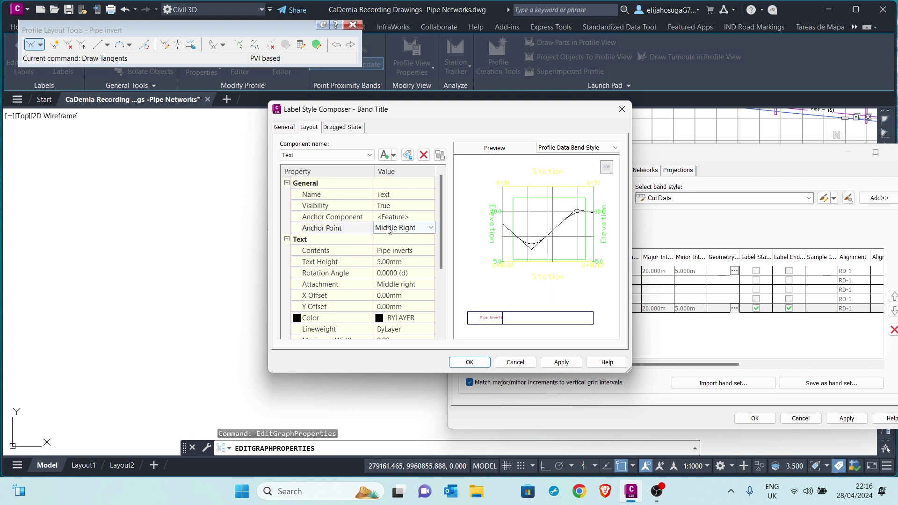
pyautogui.click(389, 228)
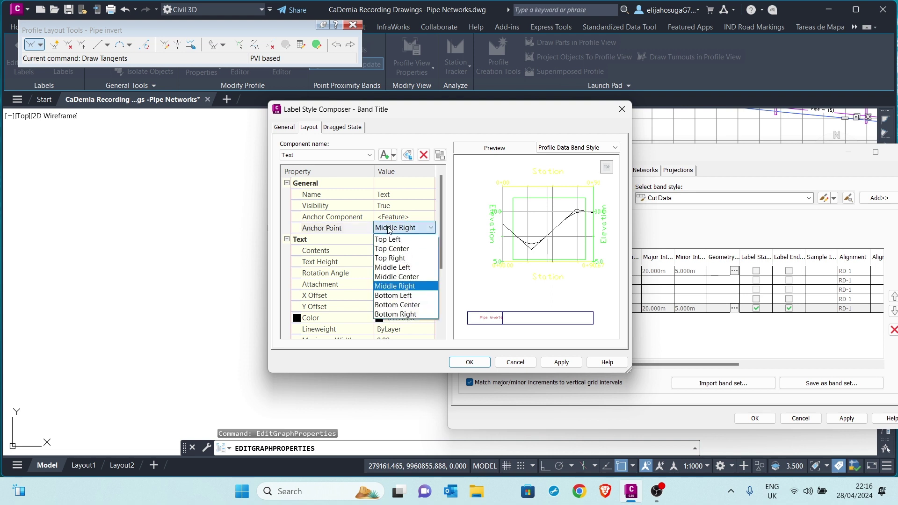
pyautogui.click(394, 268)
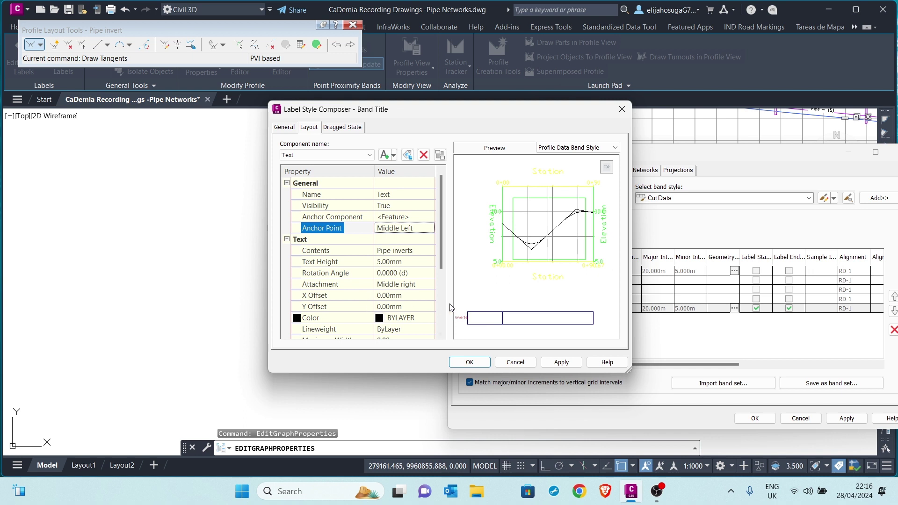
# Set the title text's attachment to Middle left and accept the title label
pyautogui.click(393, 286)
pyautogui.click(394, 285)
pyautogui.click(393, 324)
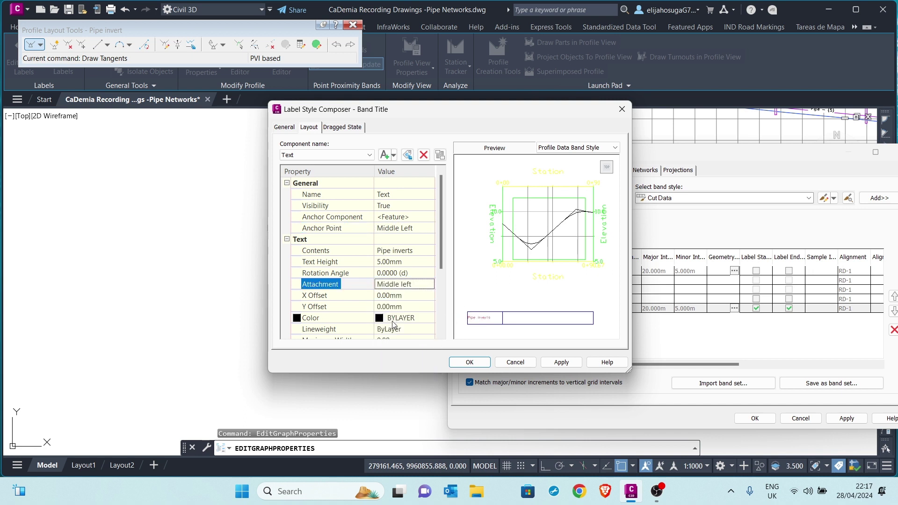
pyautogui.click(561, 363)
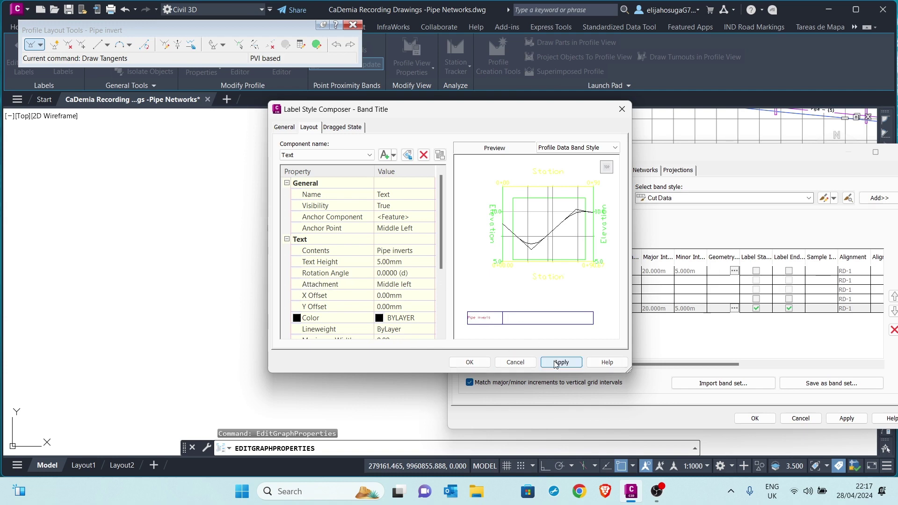
pyautogui.click(469, 362)
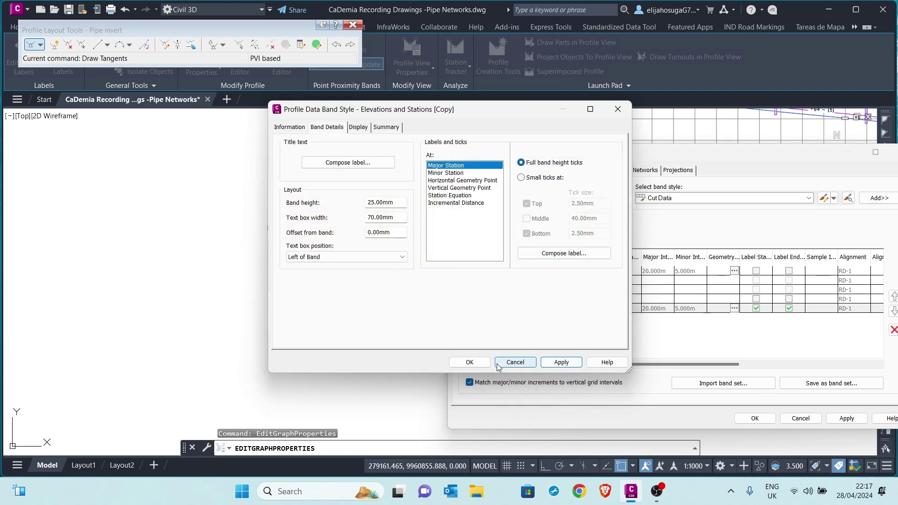
# Accept the lowest Profile Data band's style and apply the band changes to the RD-1 profile view
pyautogui.click(470, 362)
pyautogui.click(403, 257)
pyautogui.click(845, 418)
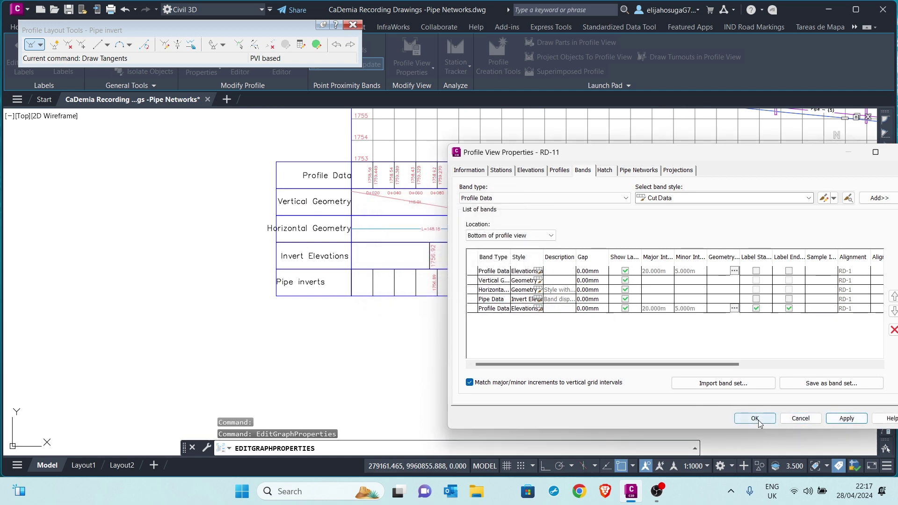
pyautogui.click(756, 419)
# Examine the band titles and labels beneath the RD-1 profile view, including the Pipe inverts row's title alignment
pyautogui.scroll(-5, 610, 279)
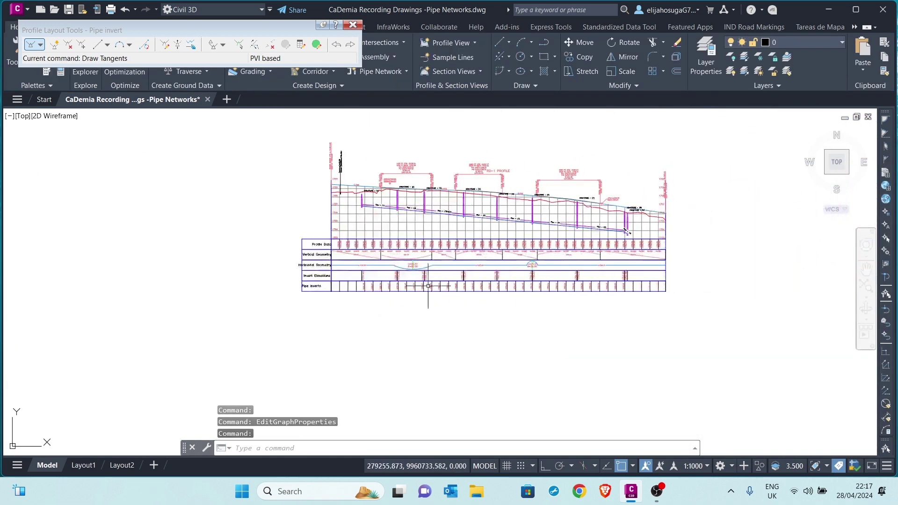
pyautogui.scroll(6, 323, 253)
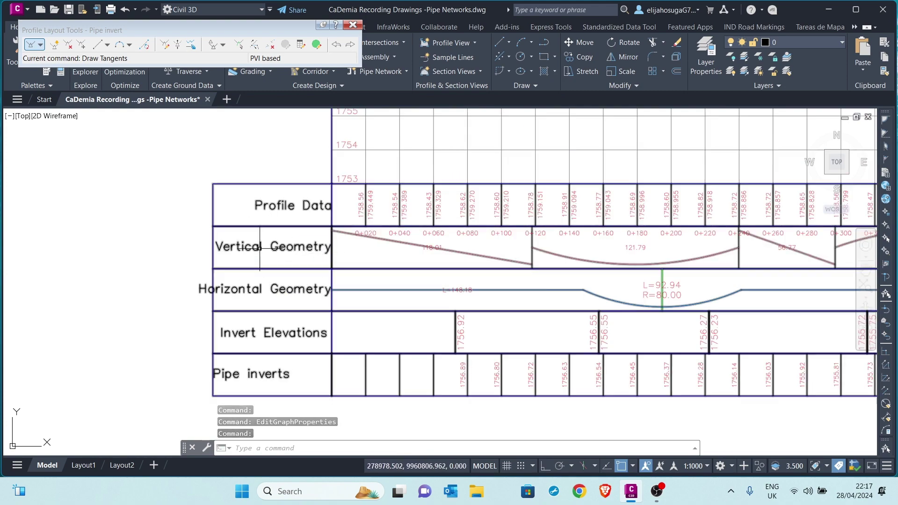
pyautogui.scroll(-5, 328, 271)
pyautogui.scroll(3, 395, 292)
pyautogui.scroll(-5, 395, 292)
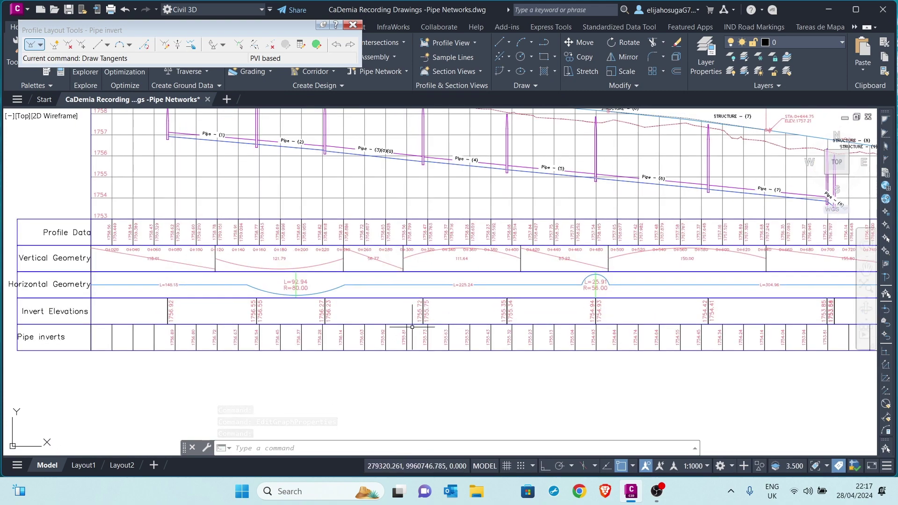
pyautogui.scroll(7, 399, 288)
pyautogui.scroll(-5, 398, 288)
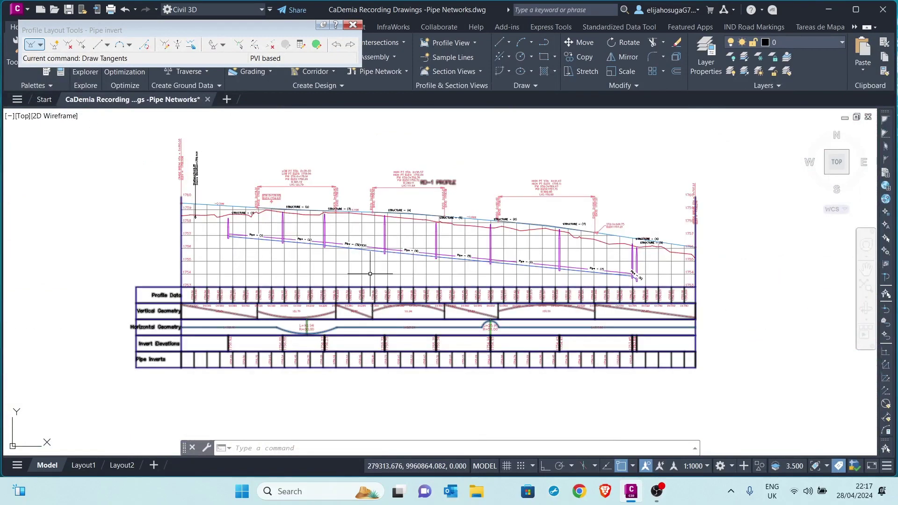
pyautogui.scroll(4, 267, 265)
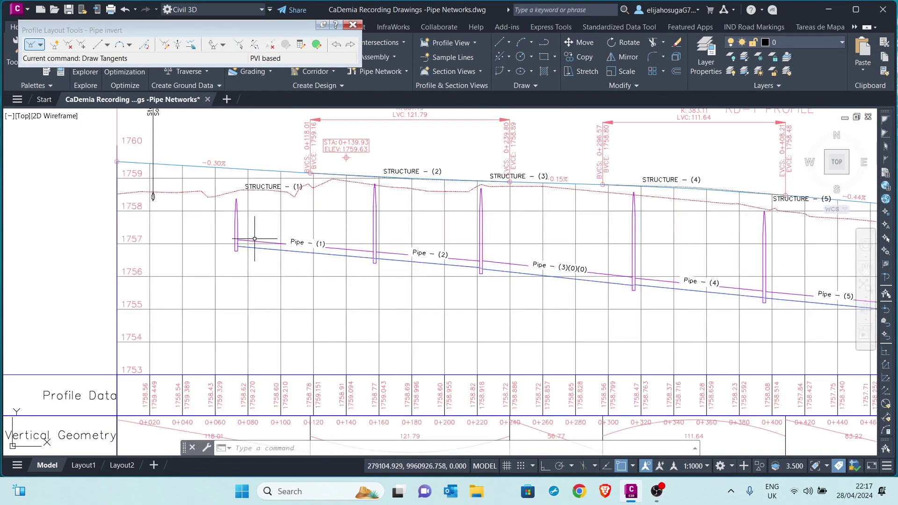
# Select the Pipe invert profile overlapping the bottom of Pipe - (1) and open its profile properties
pyautogui.scroll(5, 257, 239)
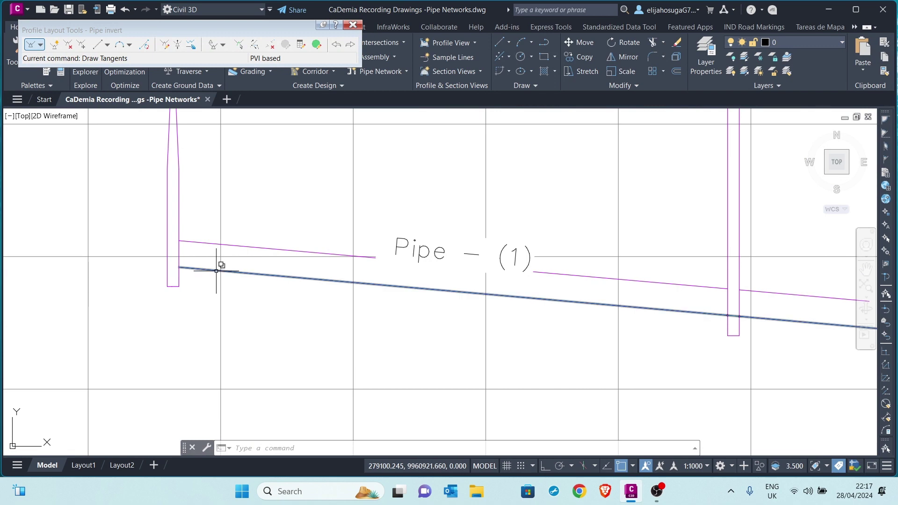
pyautogui.click(220, 270)
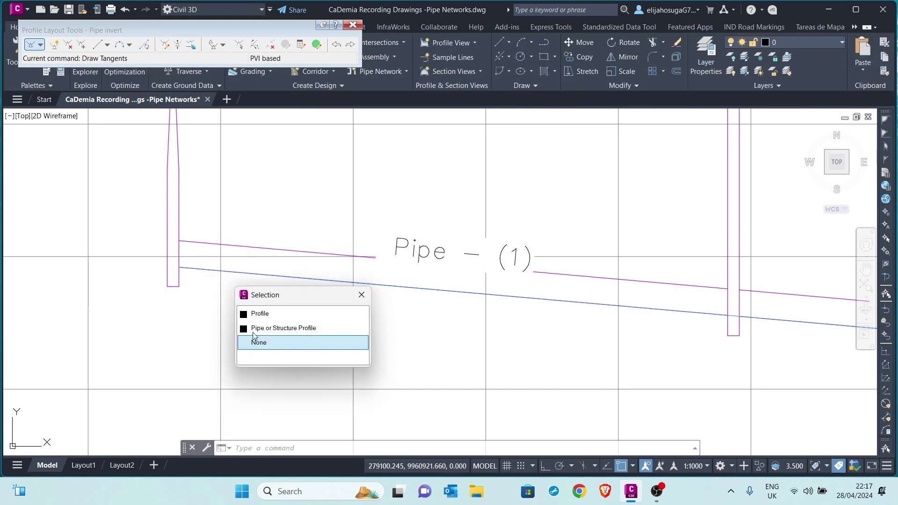
pyautogui.click(253, 314)
pyautogui.scroll(-5, 357, 235)
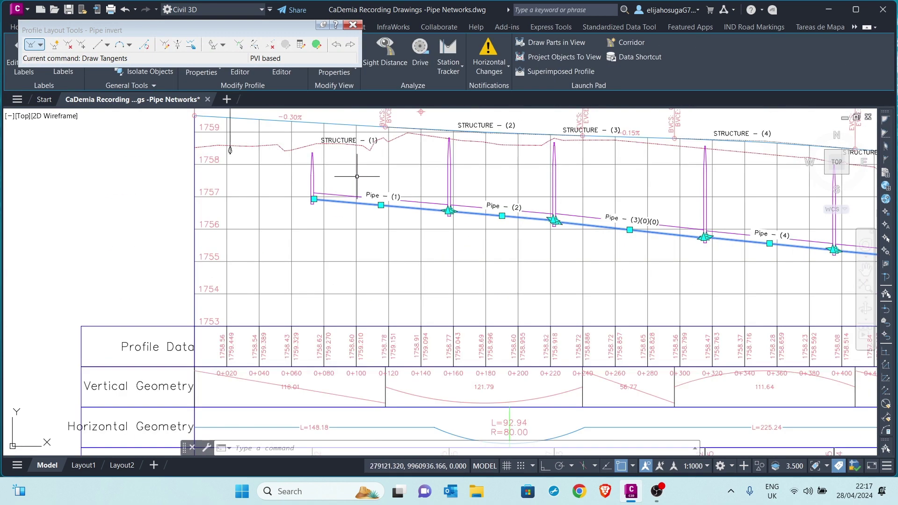
pyautogui.rightClick(426, 220)
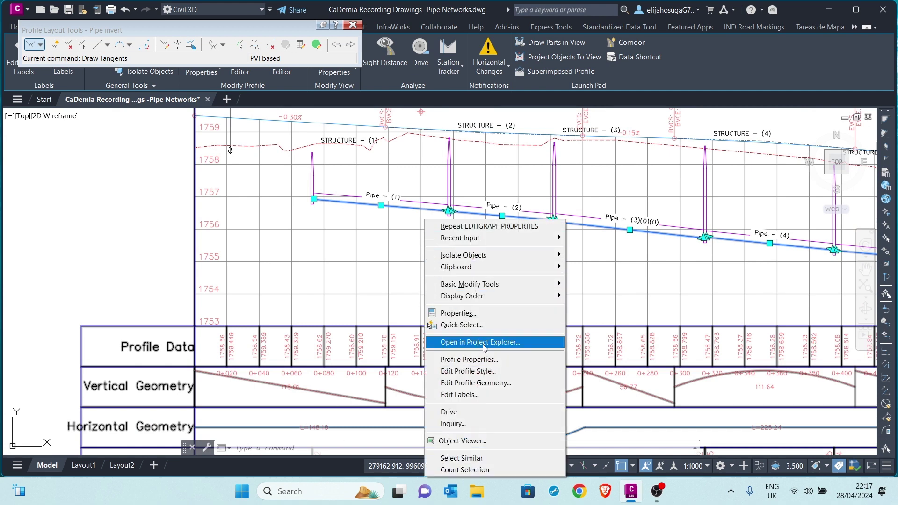
pyautogui.click(493, 361)
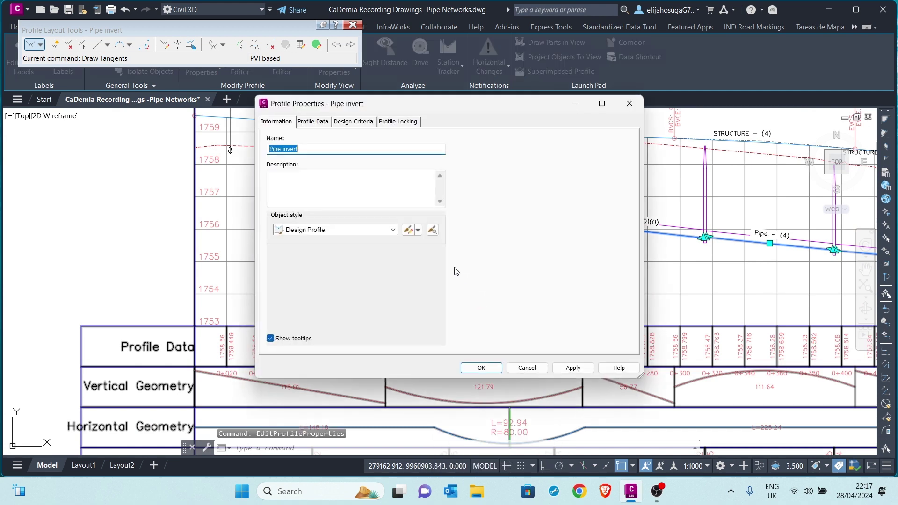
# Create a new object style for the Pipe invert profile and name it Invisible
pyautogui.click(418, 231)
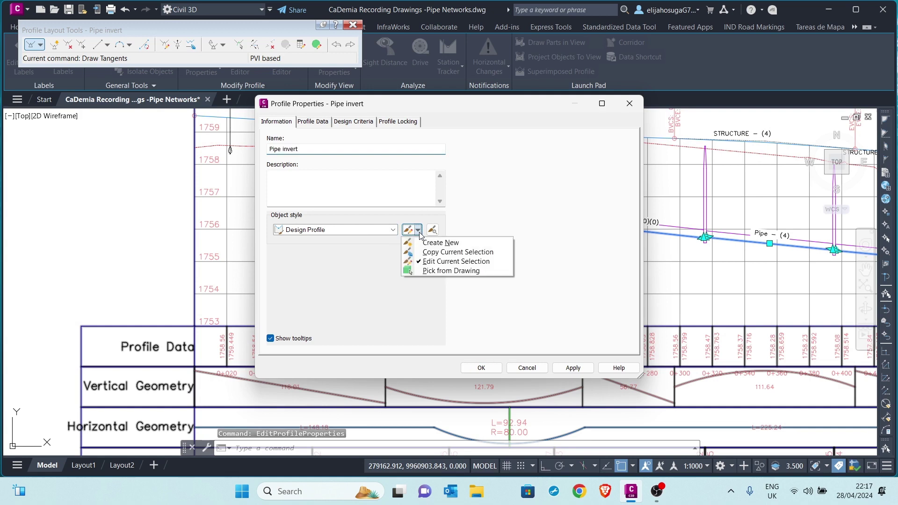
pyautogui.click(442, 243)
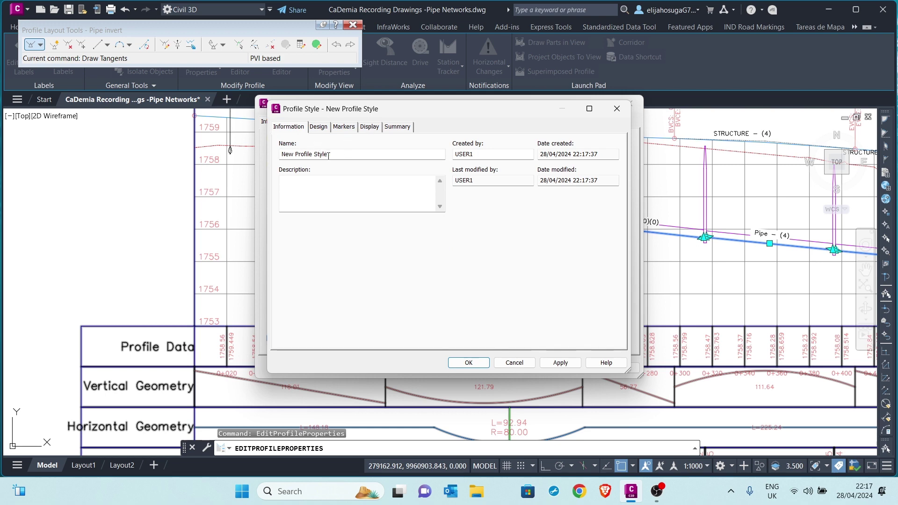
pyautogui.moveTo(334, 155); pyautogui.dragTo(290, 147)
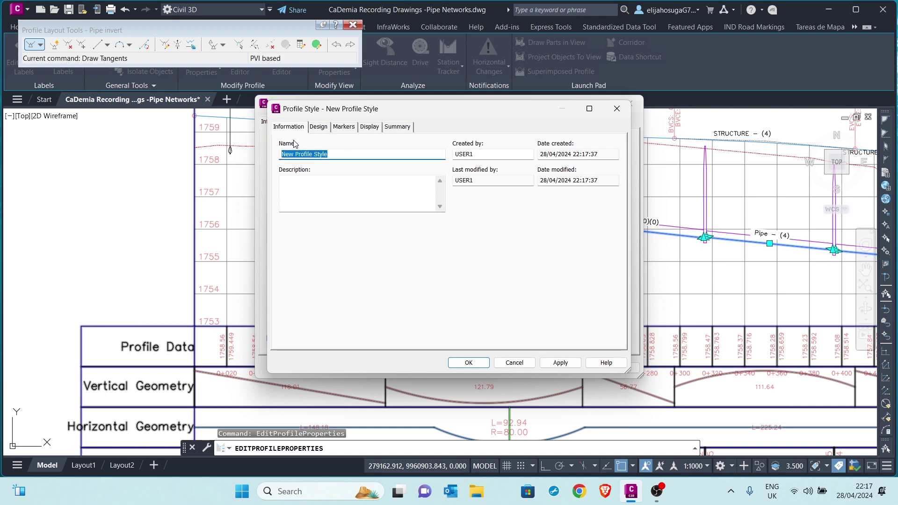
pyautogui.press('BackSpace')
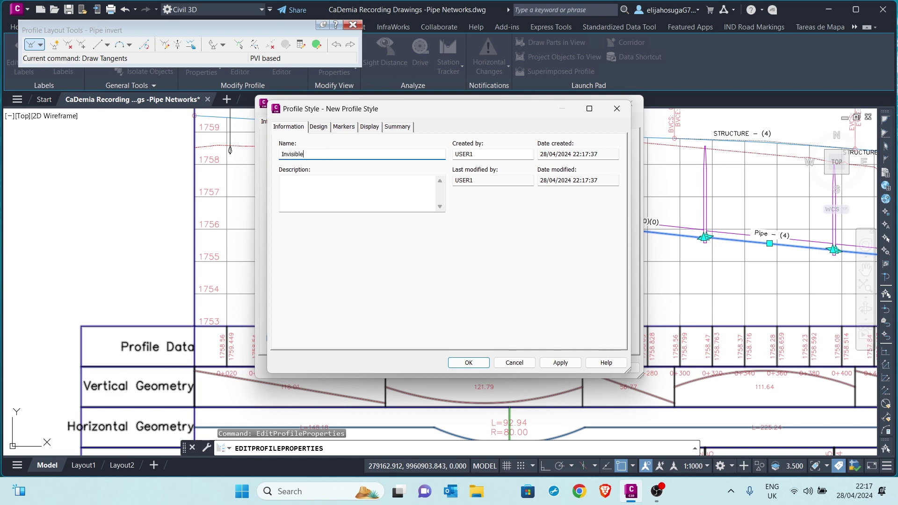
# Turn off the visibility of every component from Line to Notification Symbol in the Invisible style's Profile view direction and save the style
pyautogui.click(370, 127)
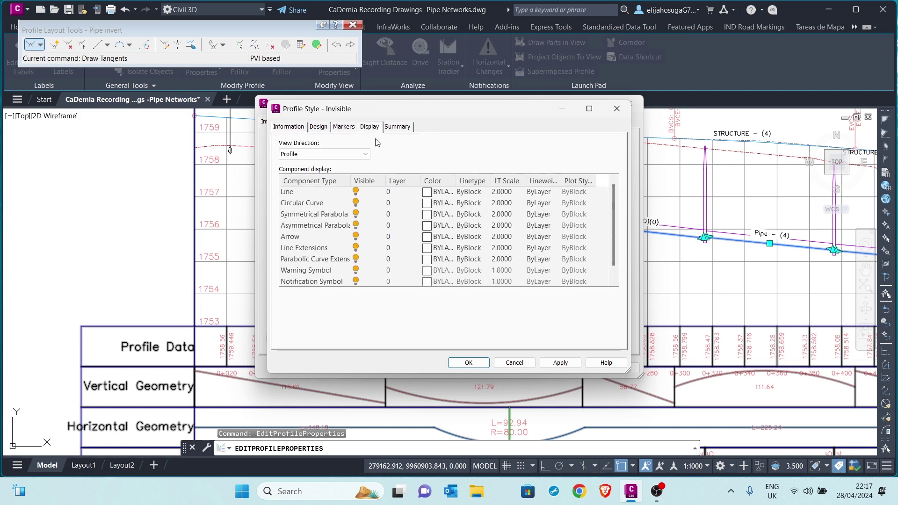
pyautogui.click(356, 192)
pyautogui.click(356, 204)
pyautogui.click(356, 214)
pyautogui.click(356, 226)
pyautogui.click(357, 237)
pyautogui.click(356, 248)
pyautogui.click(356, 260)
pyautogui.click(356, 270)
pyautogui.scroll(-1, 369, 240)
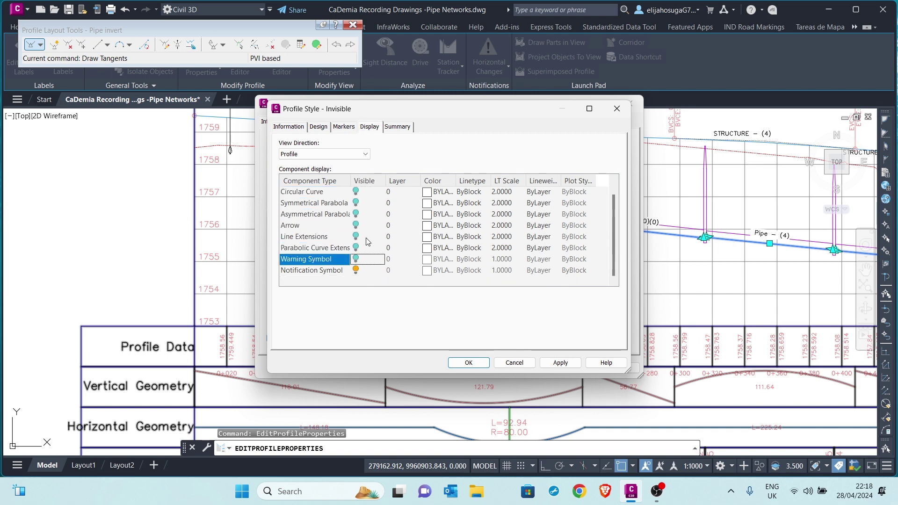
pyautogui.click(356, 270)
pyautogui.click(561, 363)
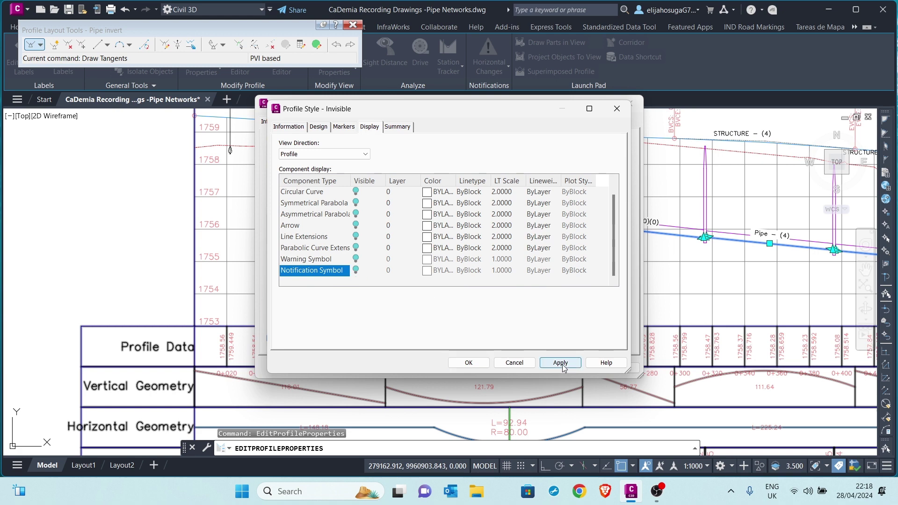
pyautogui.click(480, 362)
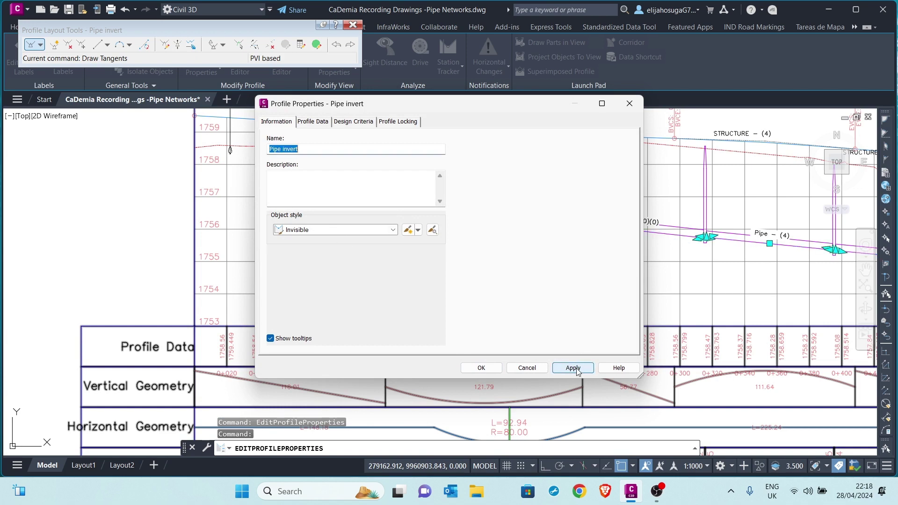
# Accept the Pipe invert profile's properties with the Invisible style and clear the selection
pyautogui.click(481, 368)
pyautogui.scroll(-4, 421, 238)
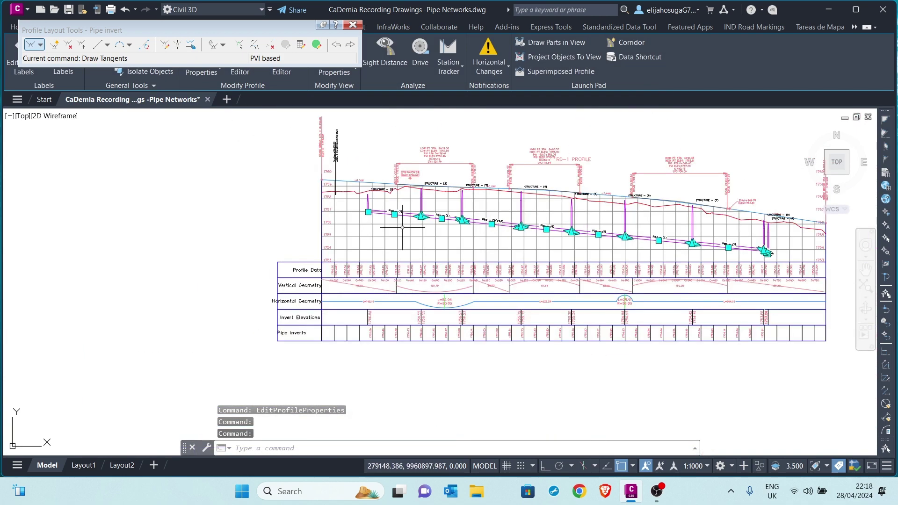
pyautogui.press('Escape')
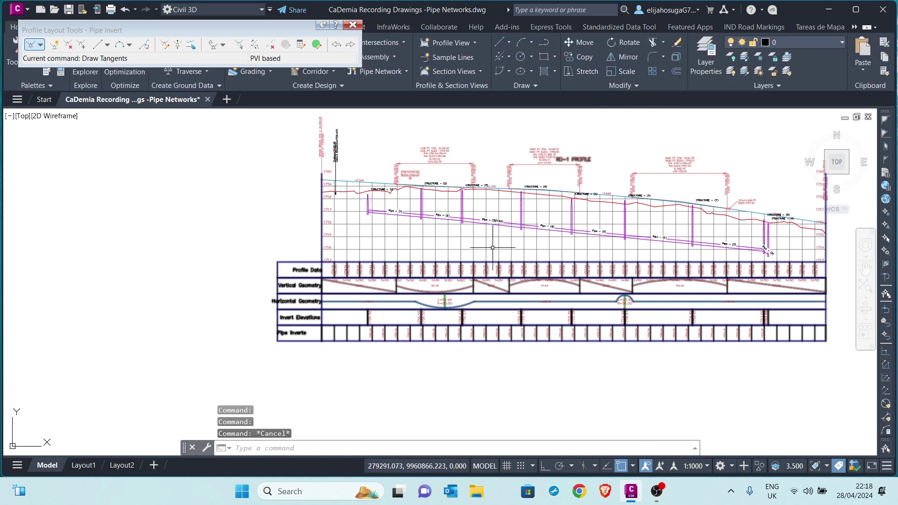
# Review the finished RD-1 profile view, checking the pipes, structures and the Invert Elevations and Pipe inverts bands
pyautogui.scroll(2, 475, 226)
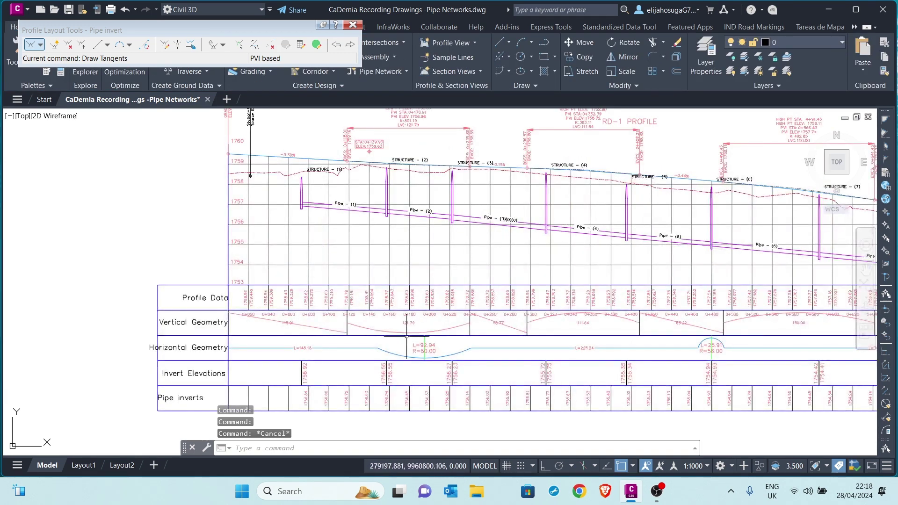
pyautogui.scroll(-3, 471, 248)
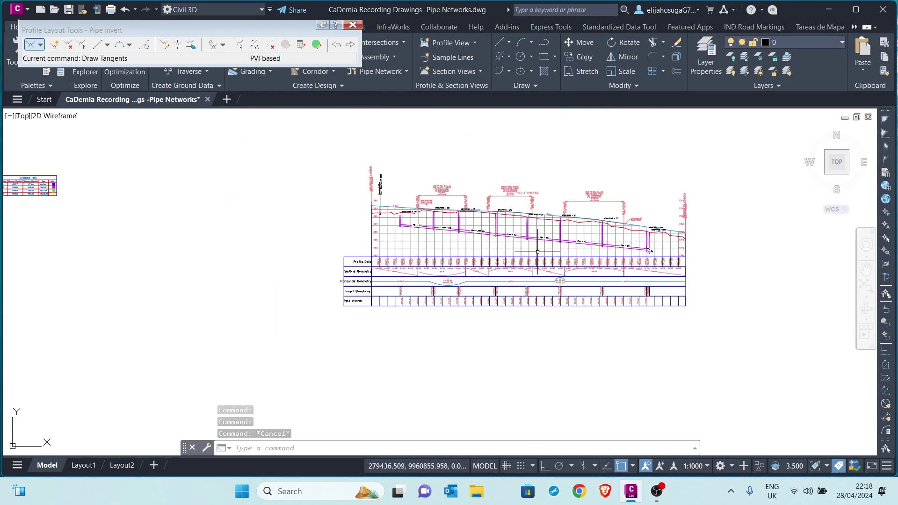
pyautogui.scroll(1, 465, 239)
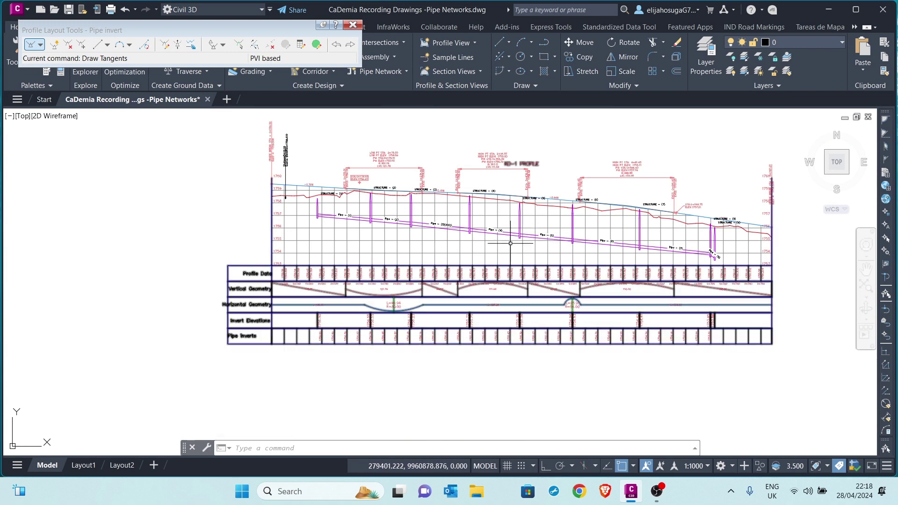
pyautogui.scroll(2, 412, 204)
pyautogui.moveTo(315, 224); pyautogui.dragTo(377, 244, button='middle')
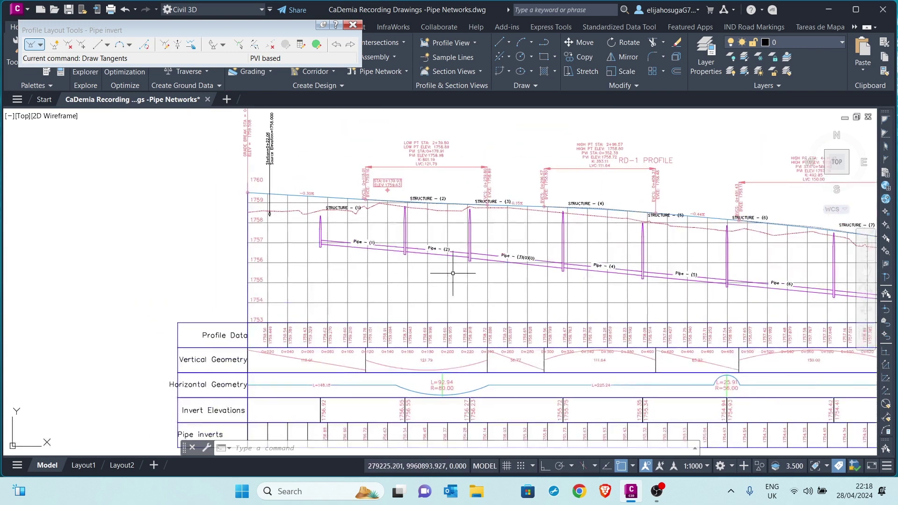
pyautogui.scroll(-2, 402, 189)
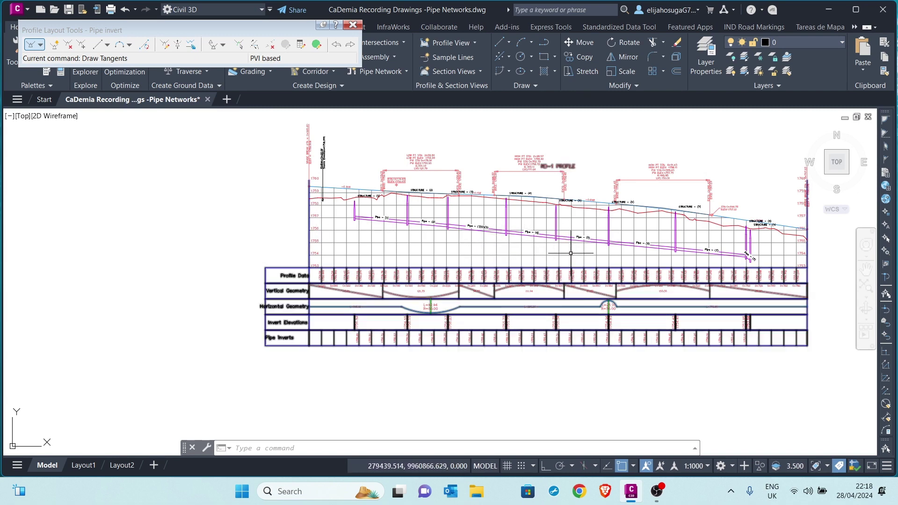
pyautogui.scroll(-4, 574, 263)
pyautogui.scroll(10, 509, 273)
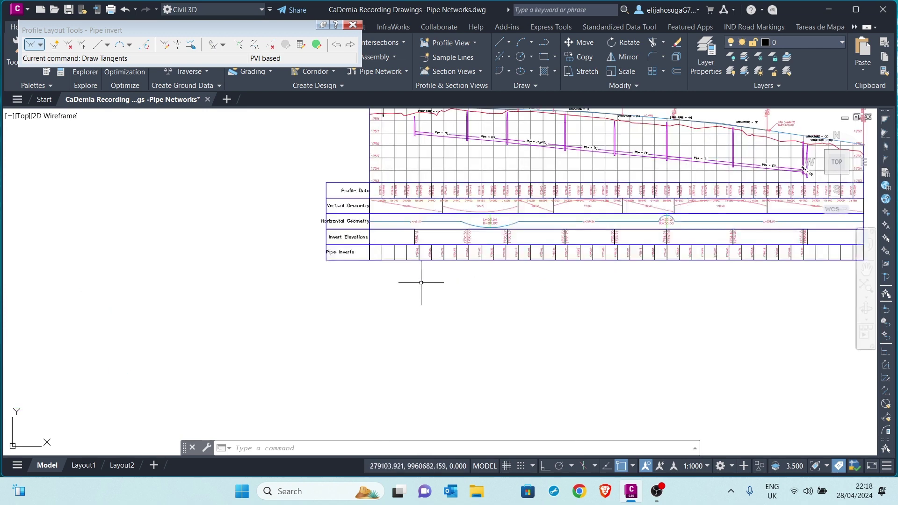
pyautogui.scroll(2, 429, 242)
pyautogui.scroll(-8, 395, 251)
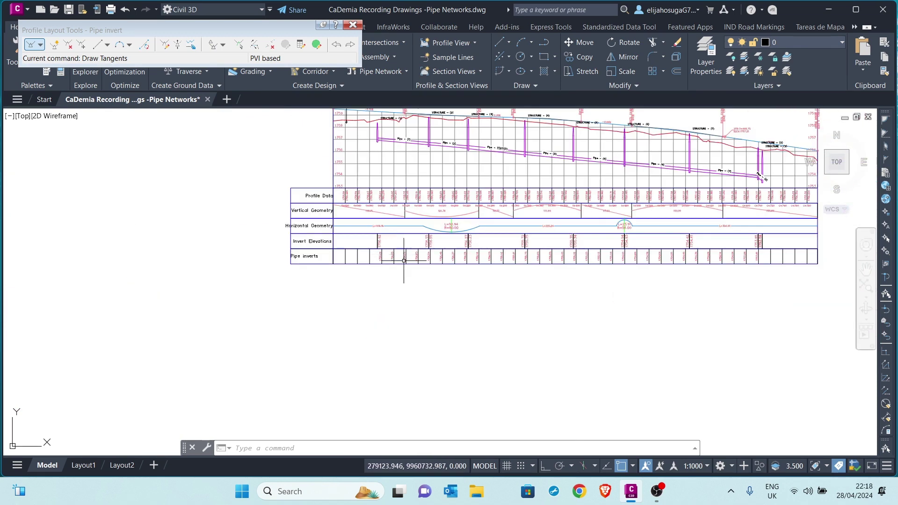
pyautogui.moveTo(555, 254)
pyautogui.mouseDown(button='middle')
pyautogui.moveTo(473, 300)
pyautogui.moveTo(417, 302)
pyautogui.mouseUp(button='middle')
pyautogui.scroll(2, 417, 298)
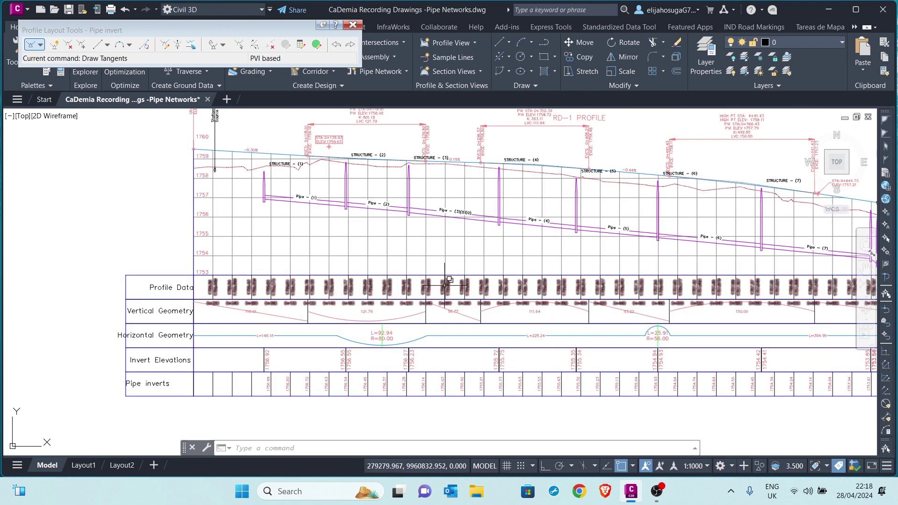
pyautogui.scroll(-5, 437, 253)
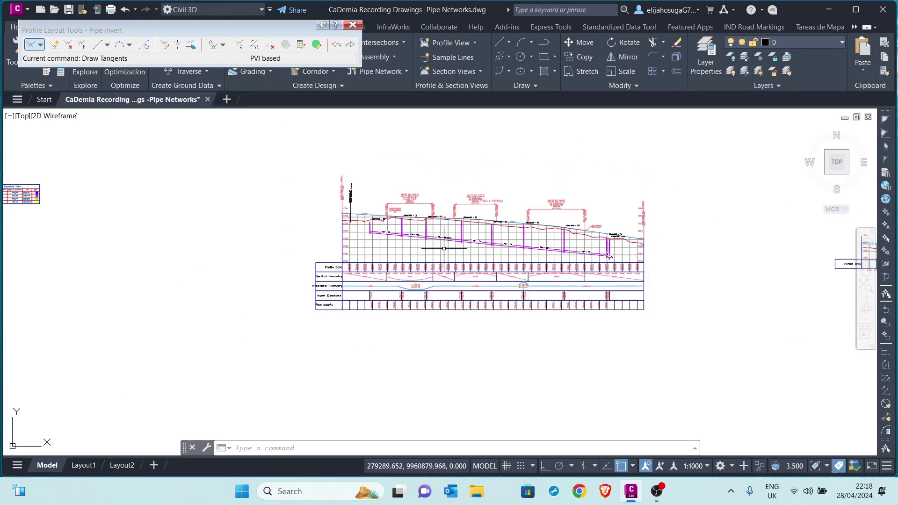
pyautogui.scroll(4, 446, 247)
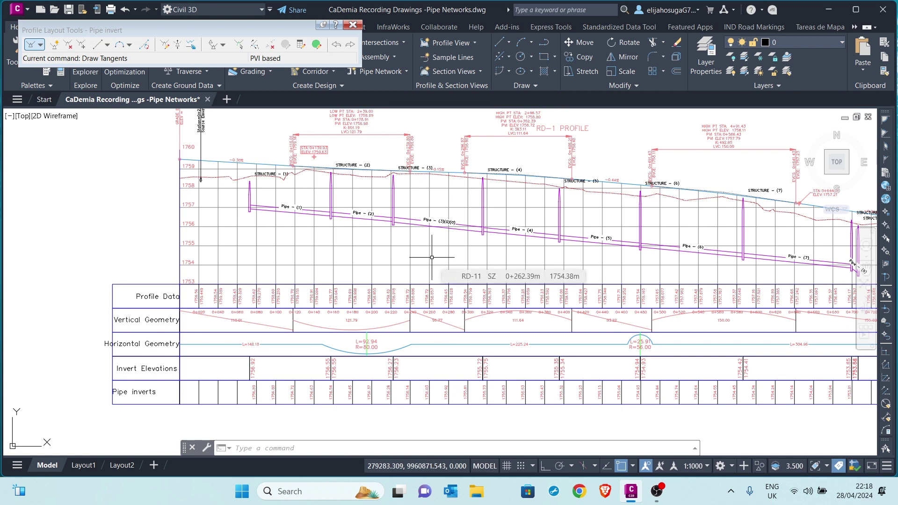
pyautogui.moveTo(661, 496)
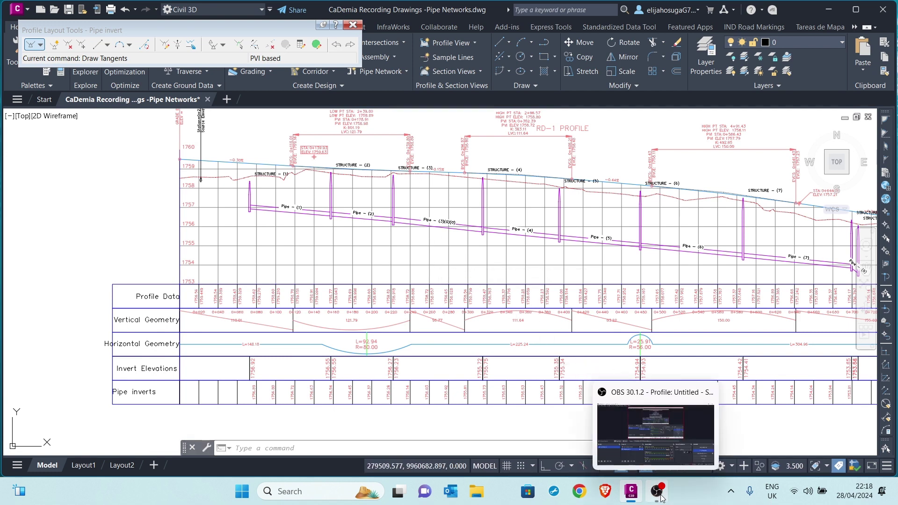